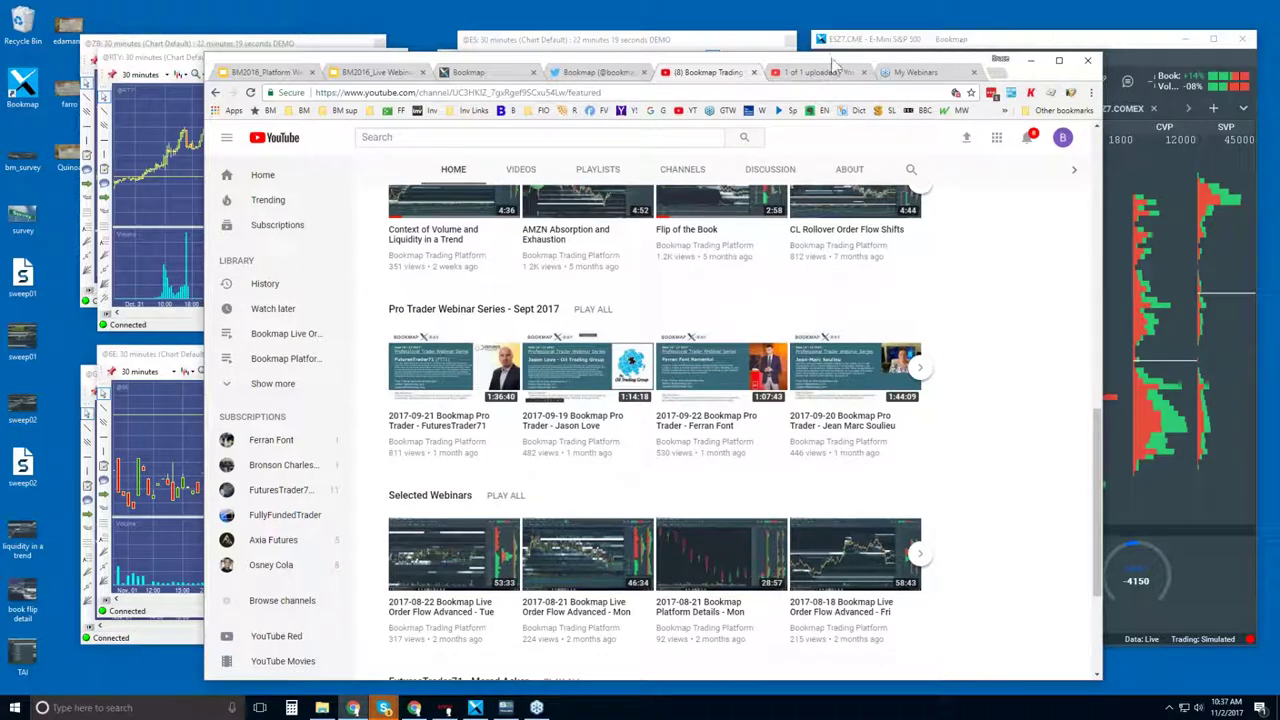
Switch to the Bookmap window, maximize it, and show the NQZ7.CME instrument.
left_click(708, 46)
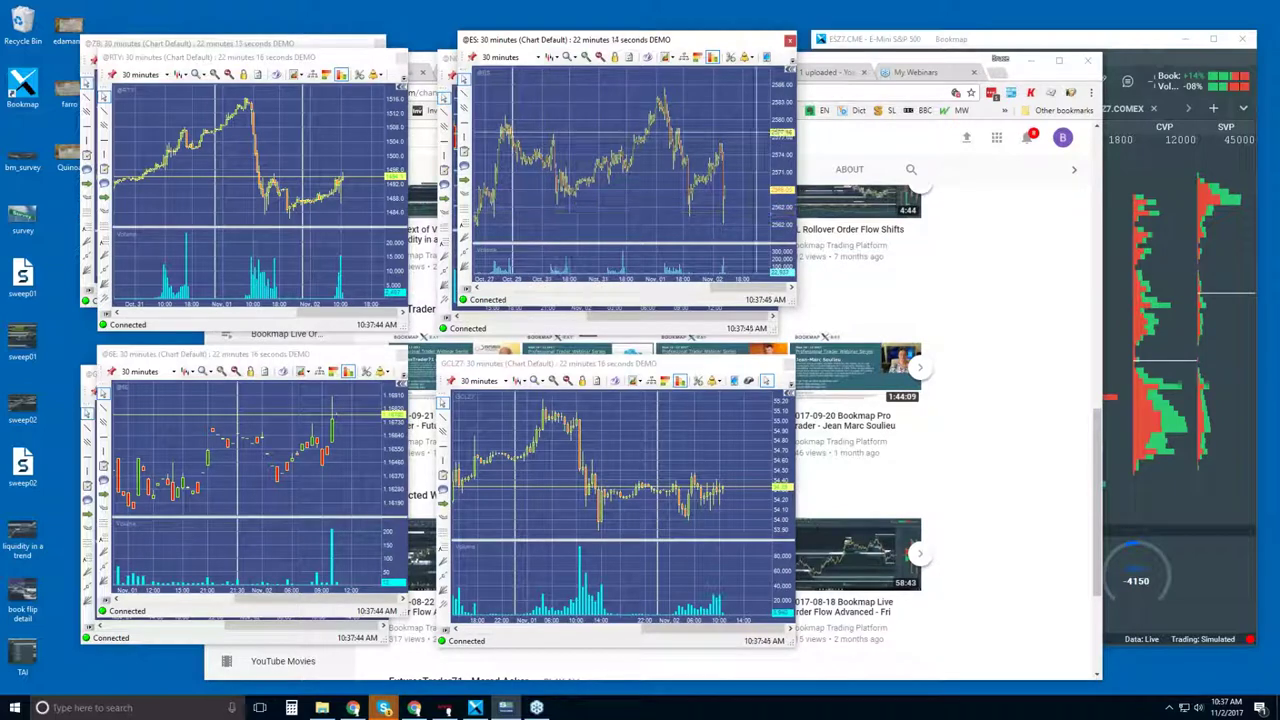
left_click(1000, 42)
double_click(1008, 42)
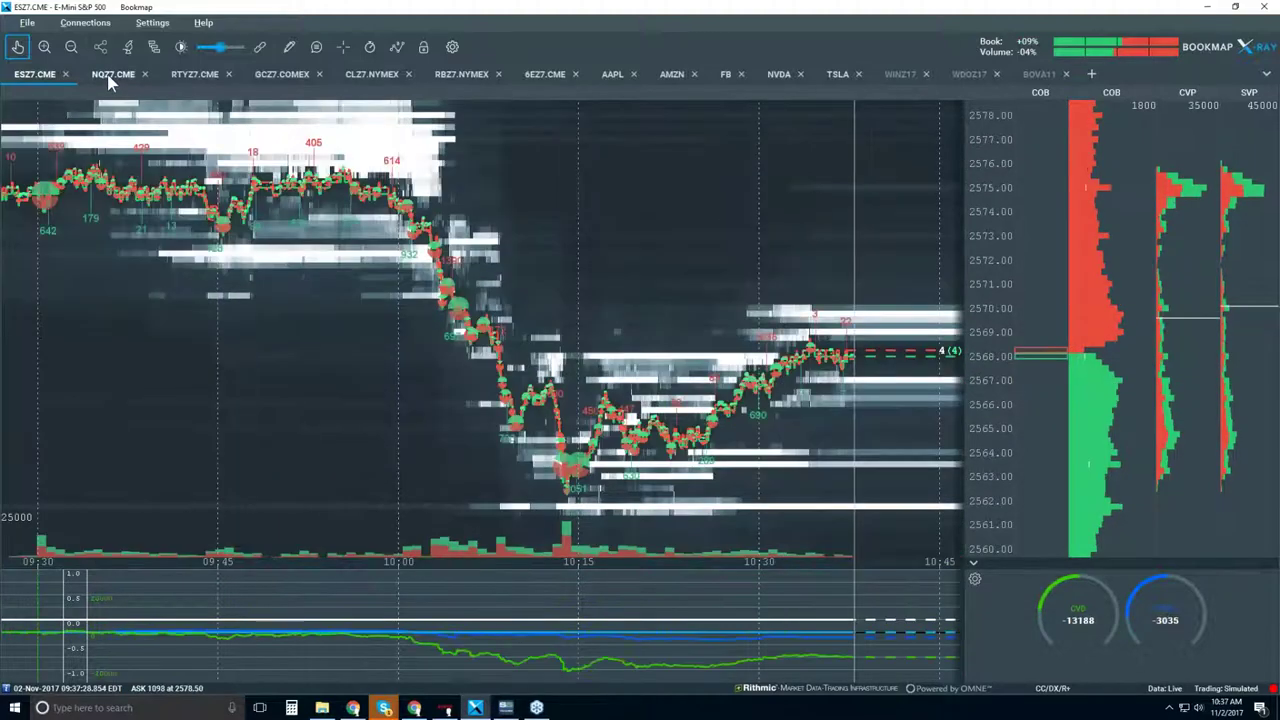
key("ctrl+Tab")
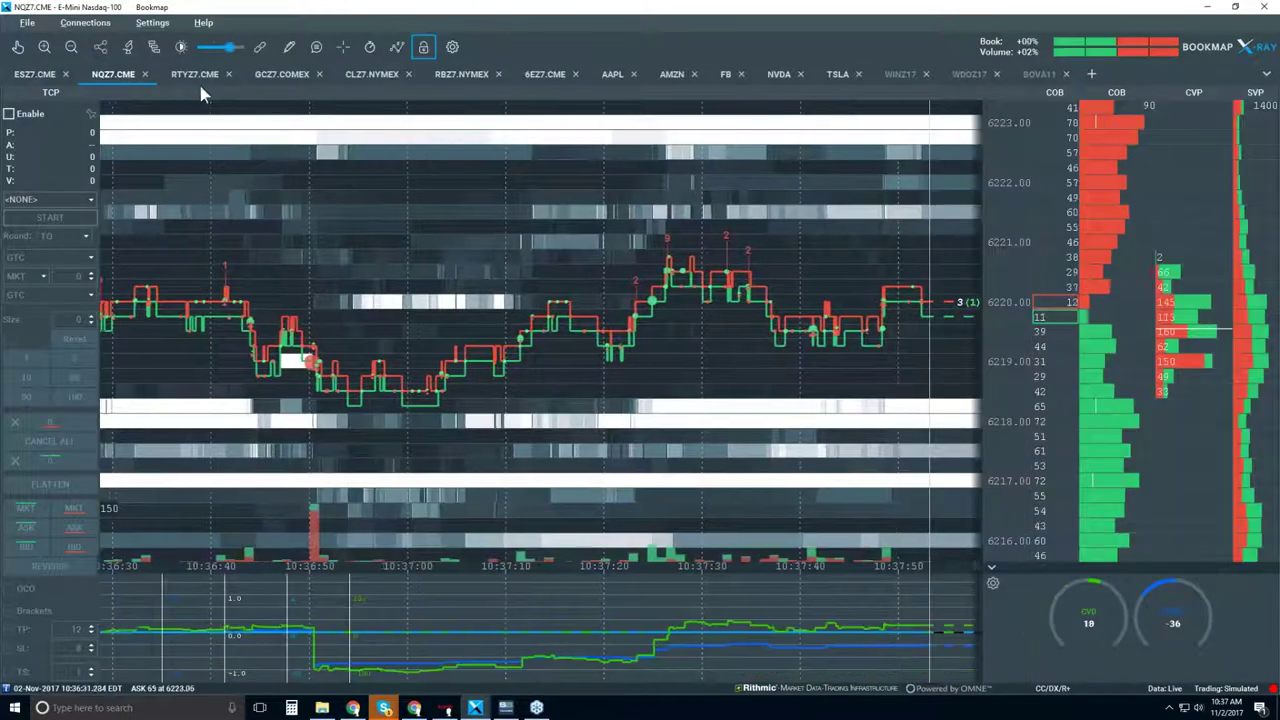
Hide the TCP trading column on the NQZ7.CME chart and show price history back to before 09:30.
left_click(424, 47)
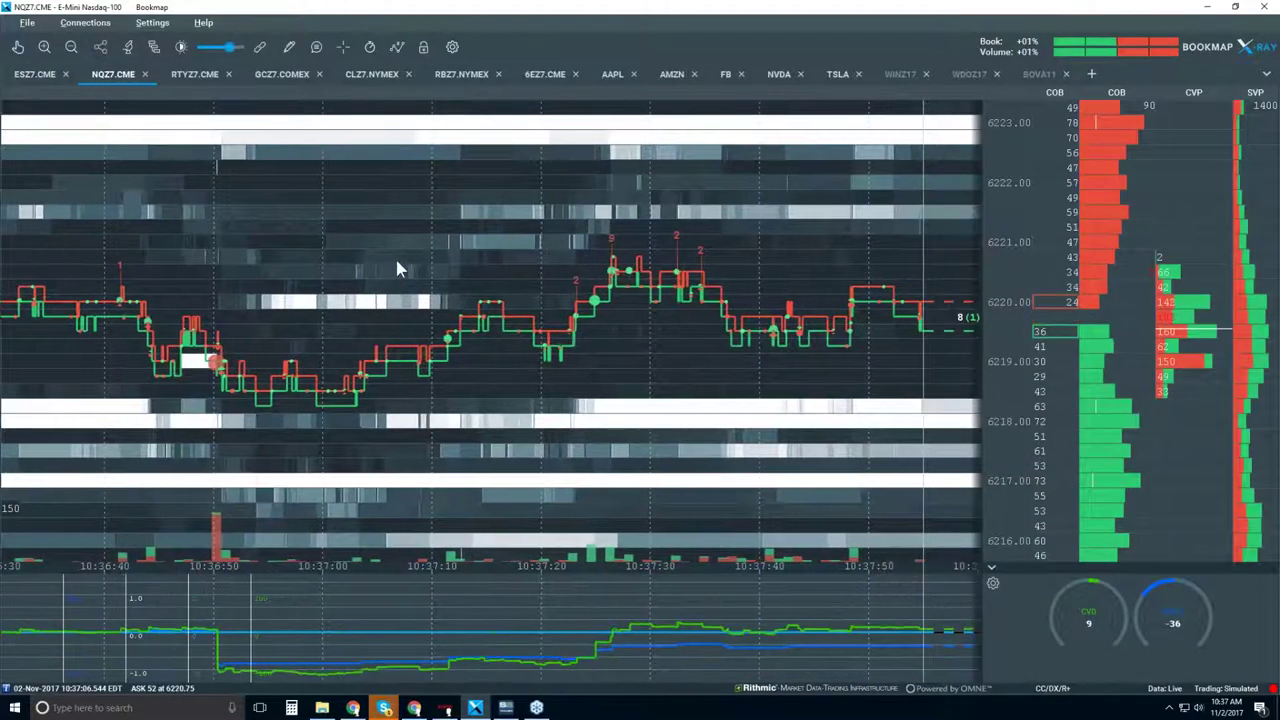
scroll(394, 255, "down", 3)
scroll(397, 268, "down", 3)
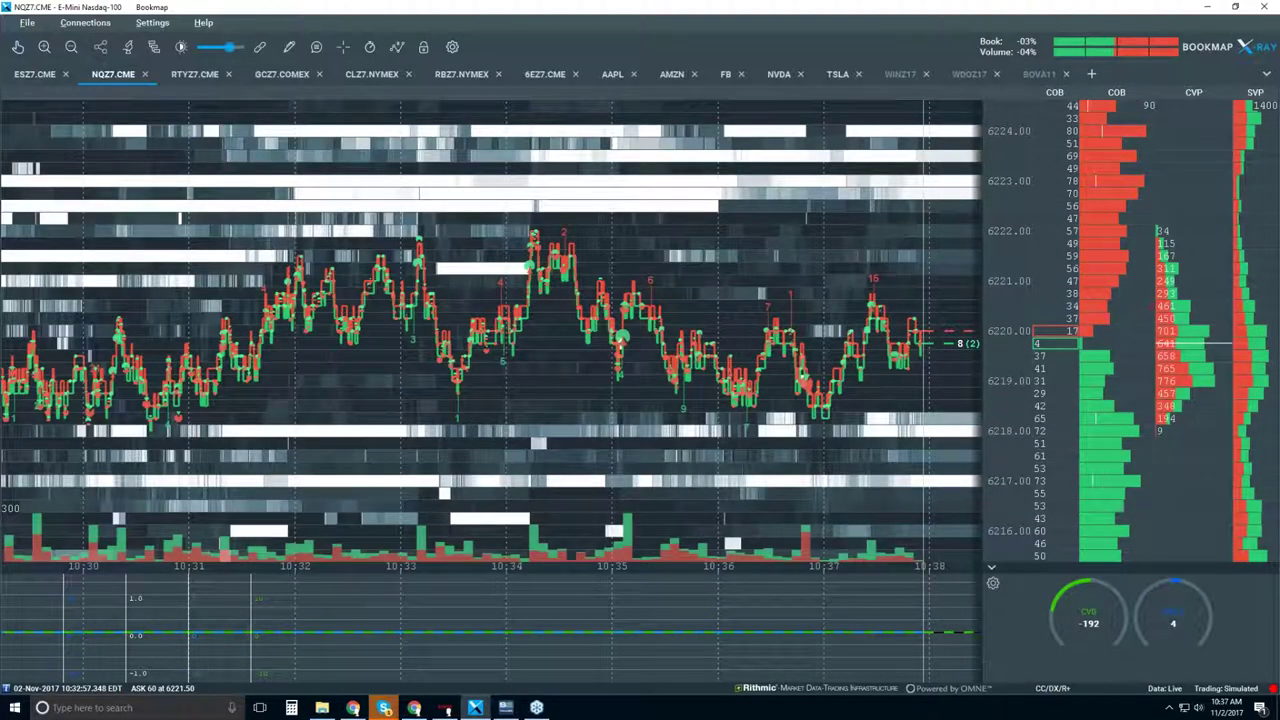
scroll(397, 268, "down", 3)
scroll(397, 268, "down", 3)
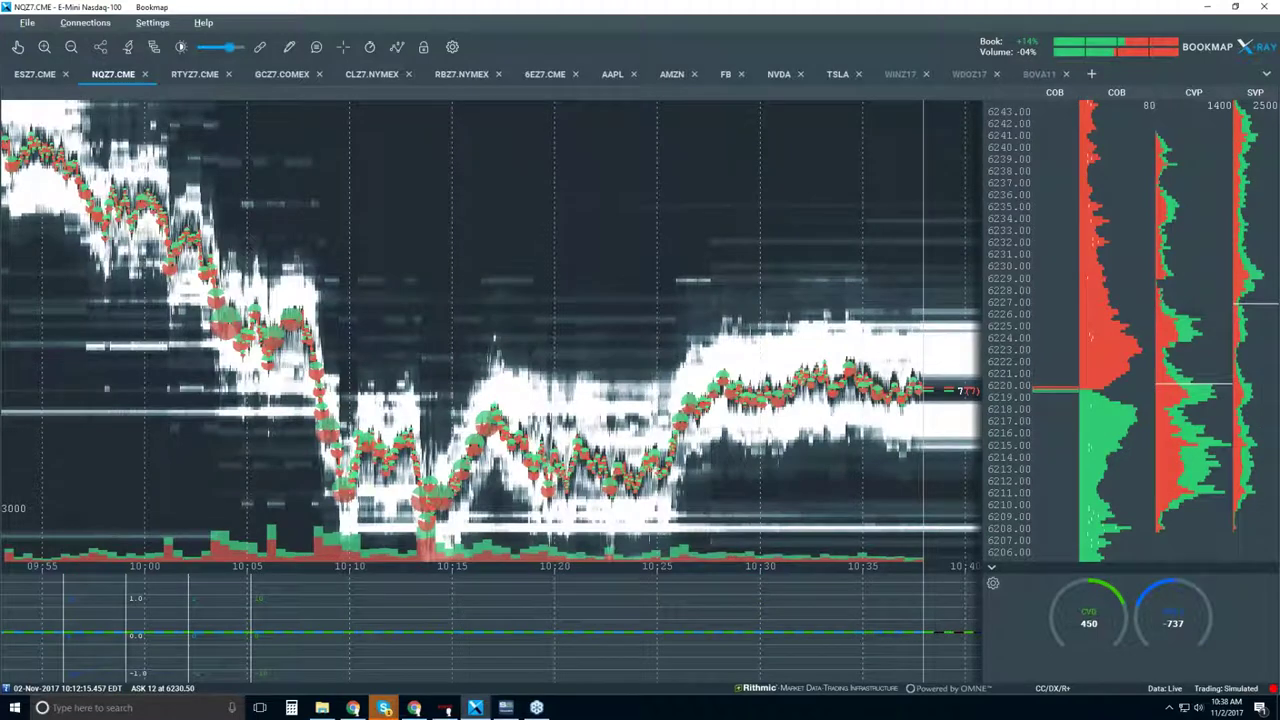
scroll(397, 268, "down", 3)
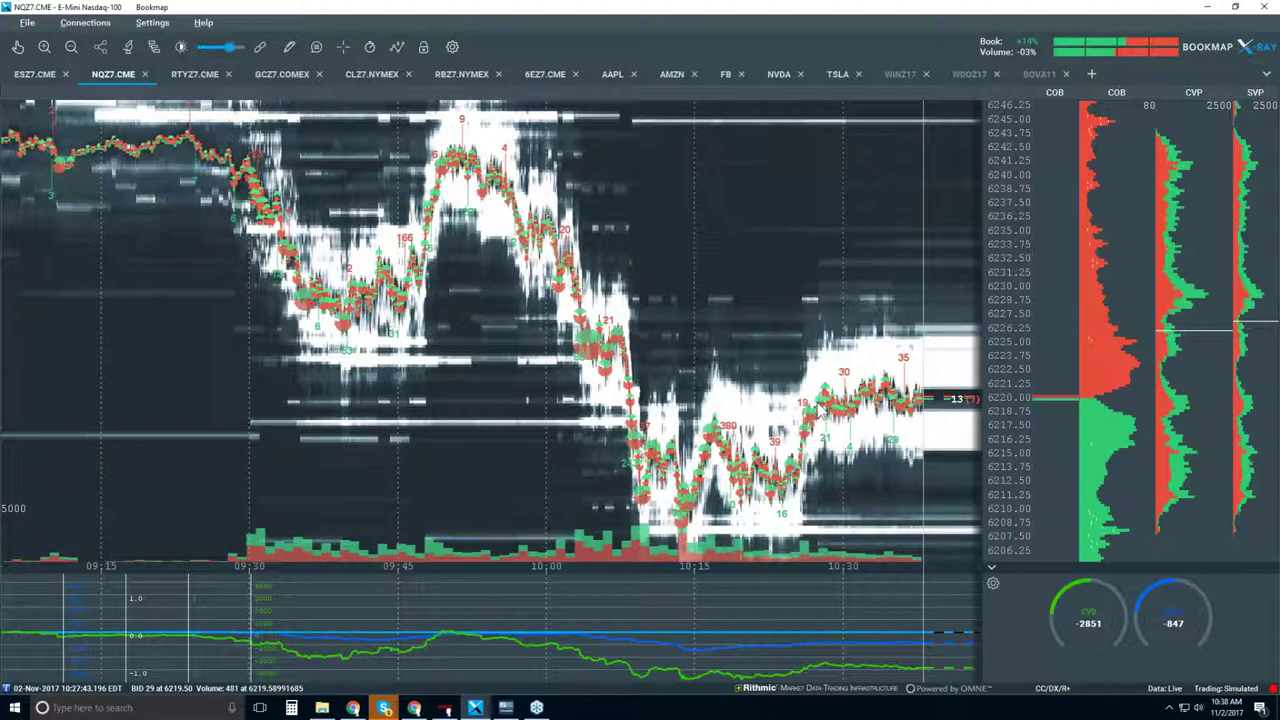
scroll(820, 412, "up", 1)
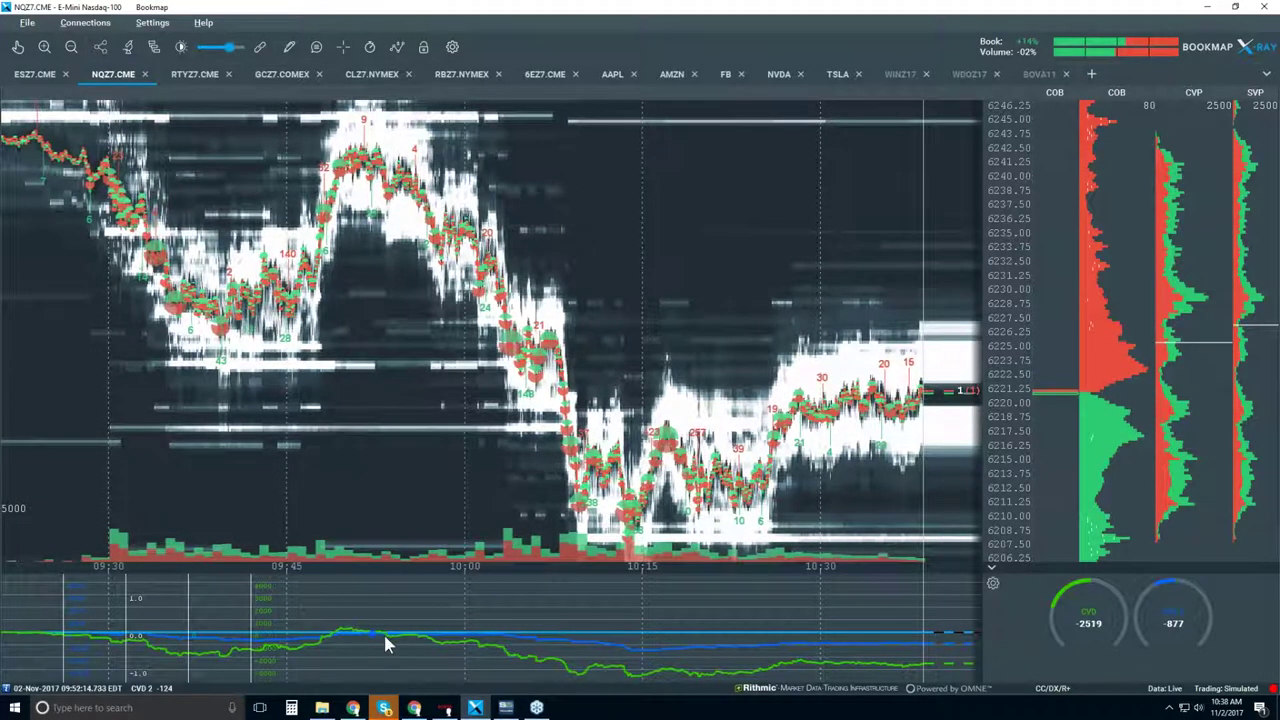
Collapse the indicator pane below the chart and show the NQZ7 heatmap and order book from about 10:10 onward.
left_click(992, 567)
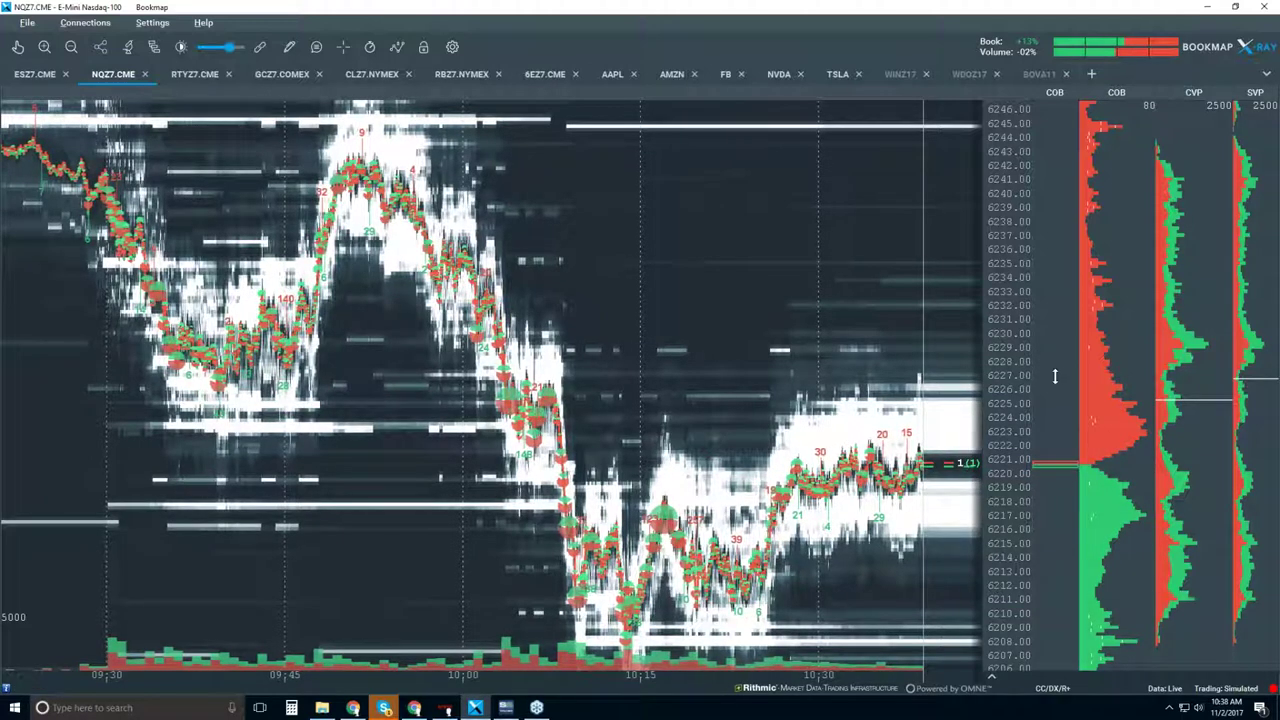
scroll(855, 360, "up", 1)
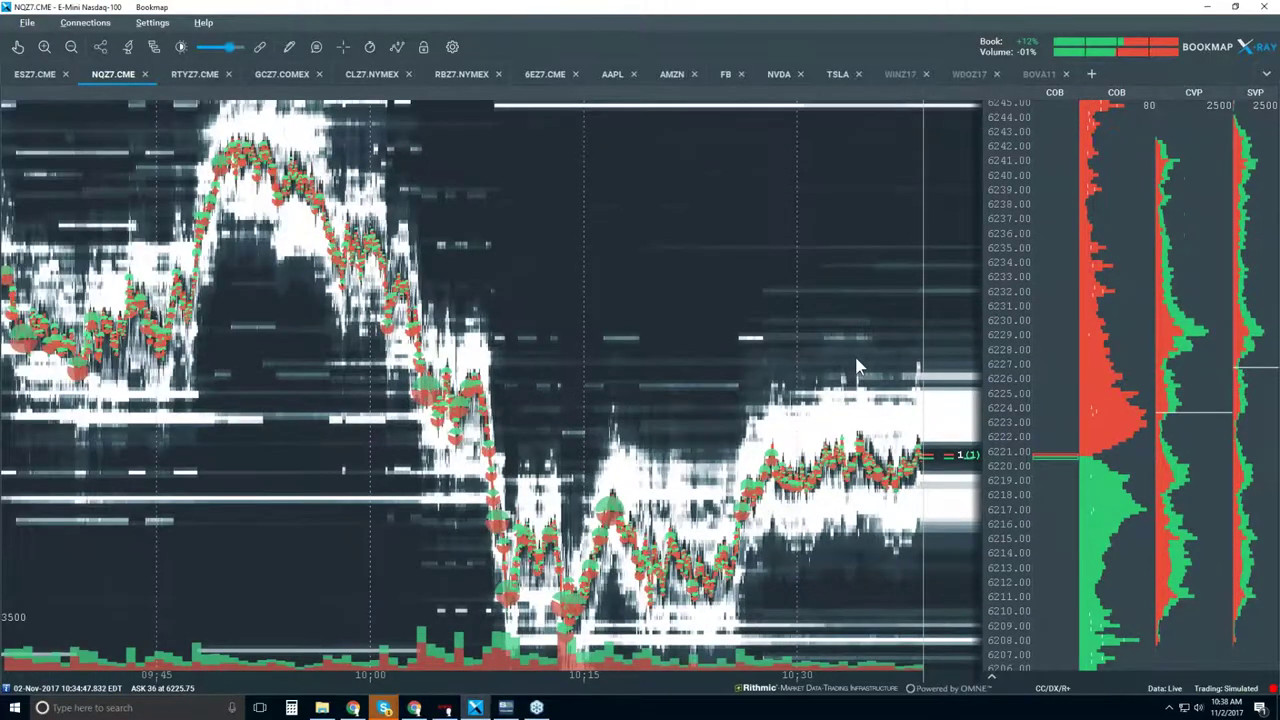
scroll(857, 365, "up", 3)
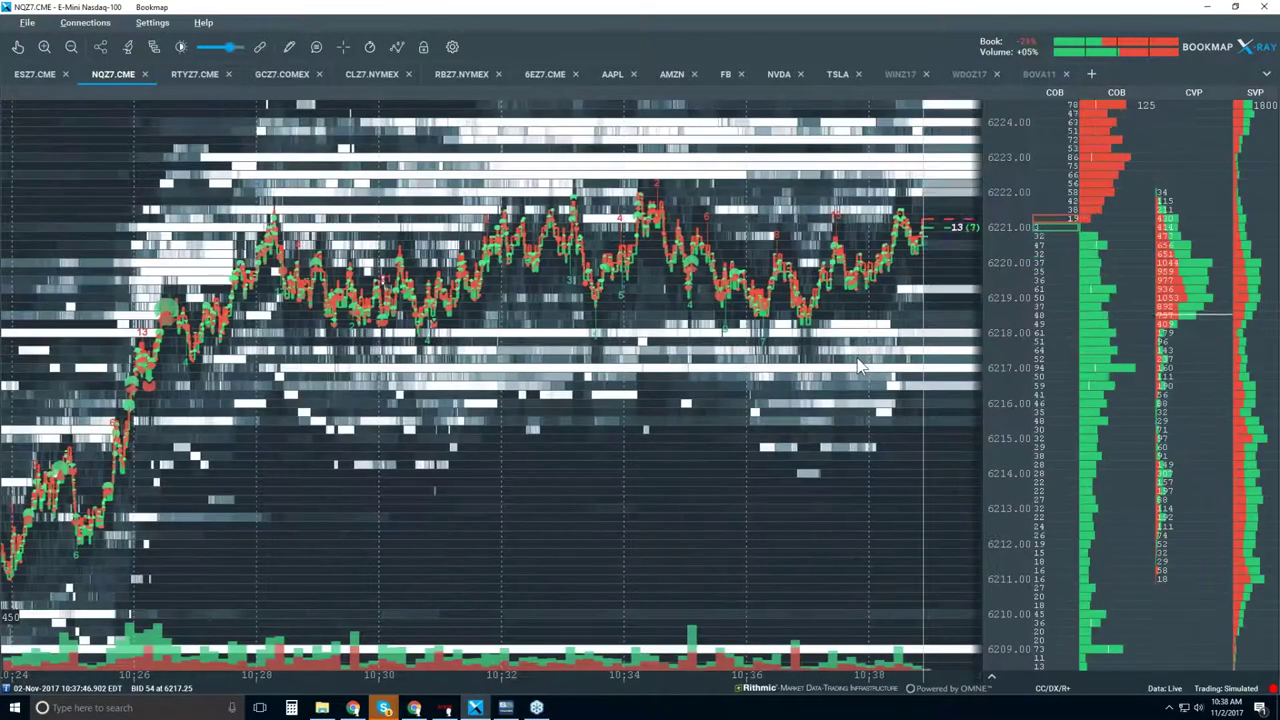
scroll(857, 358, "down", 1)
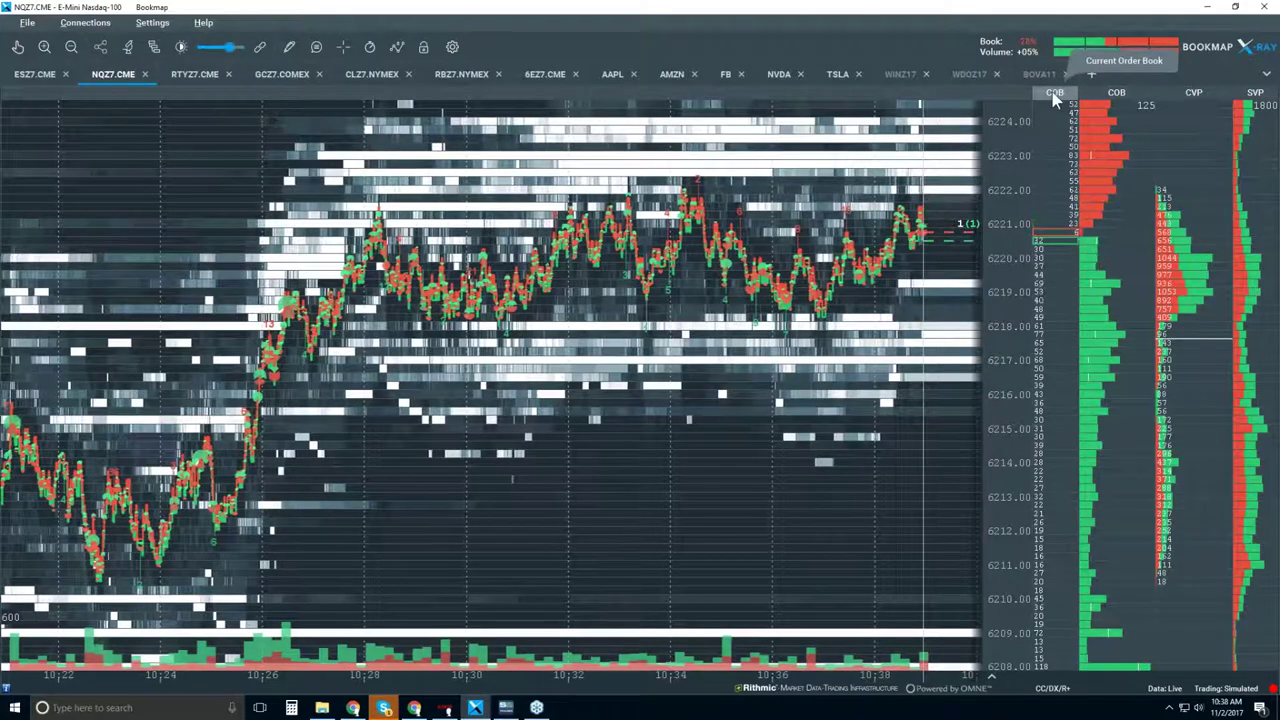
scroll(697, 335, "down", 2)
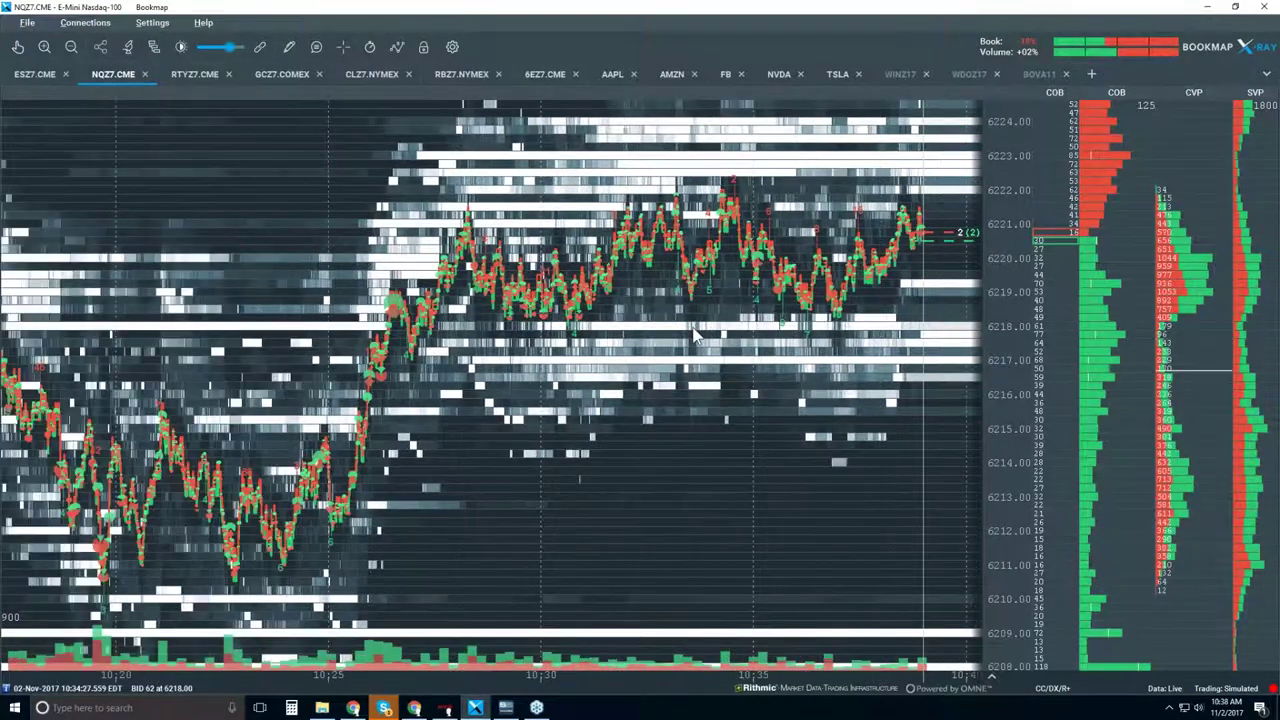
scroll(697, 335, "down", 1)
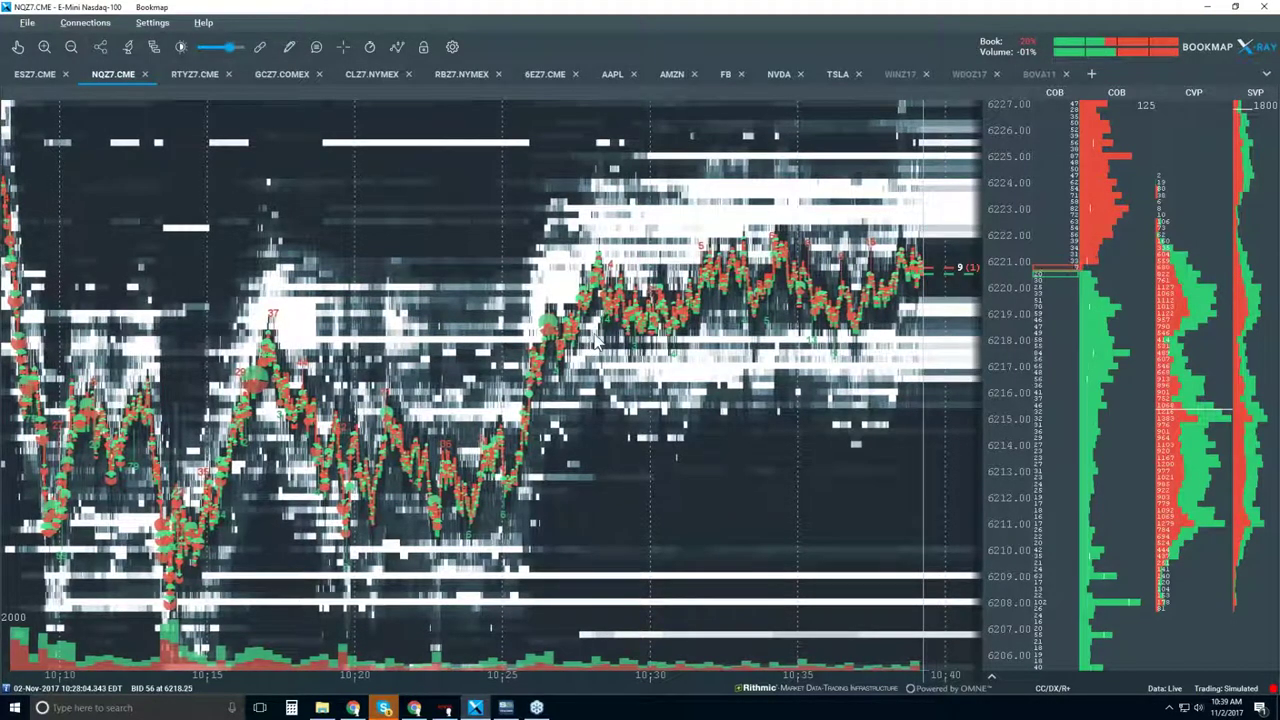
Turn off the chart's volume dots, heatmap, extended heatmap and indicators, keeping the best bid/ask lines and volume bars.
left_click(398, 50)
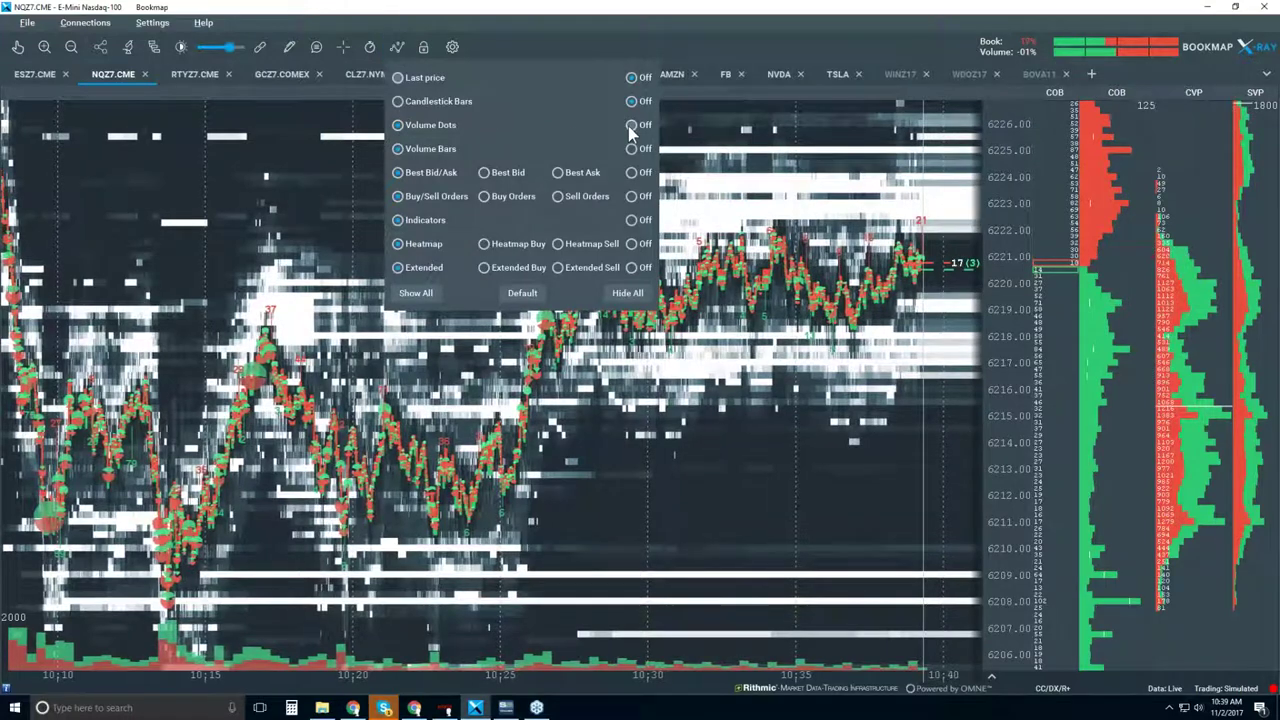
left_click(631, 124)
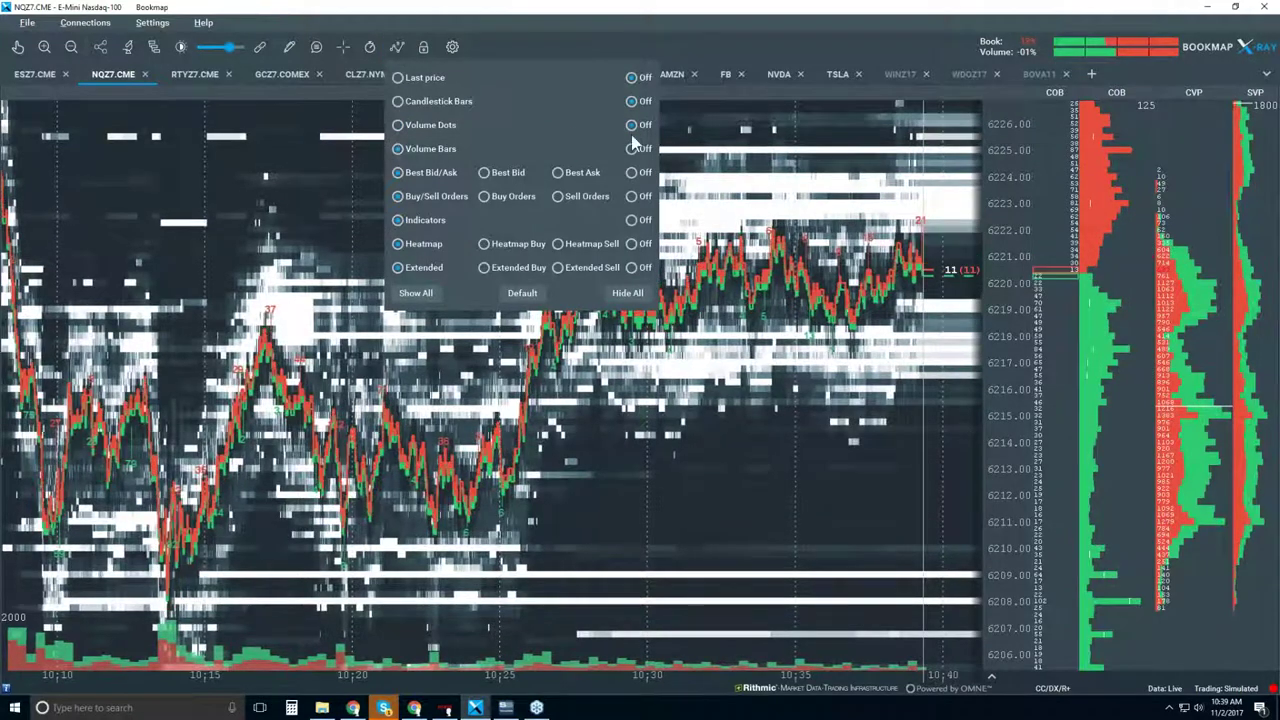
left_click(631, 243)
left_click(633, 268)
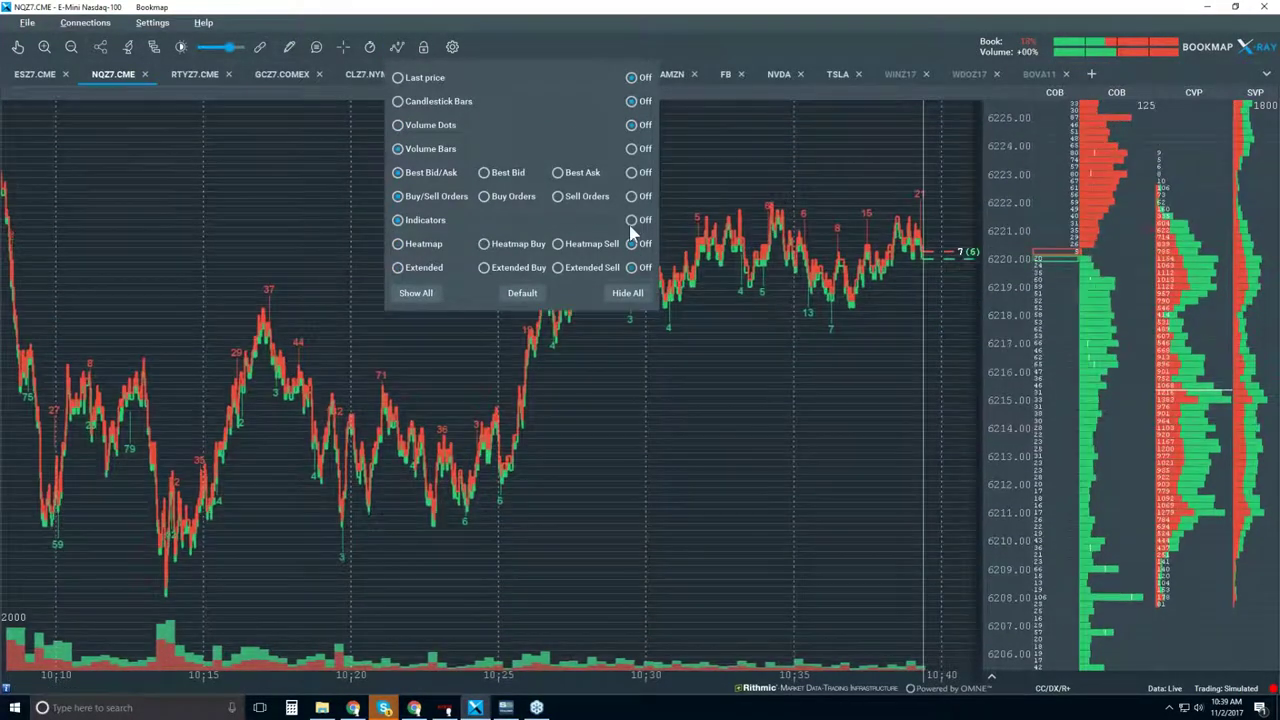
left_click(733, 384)
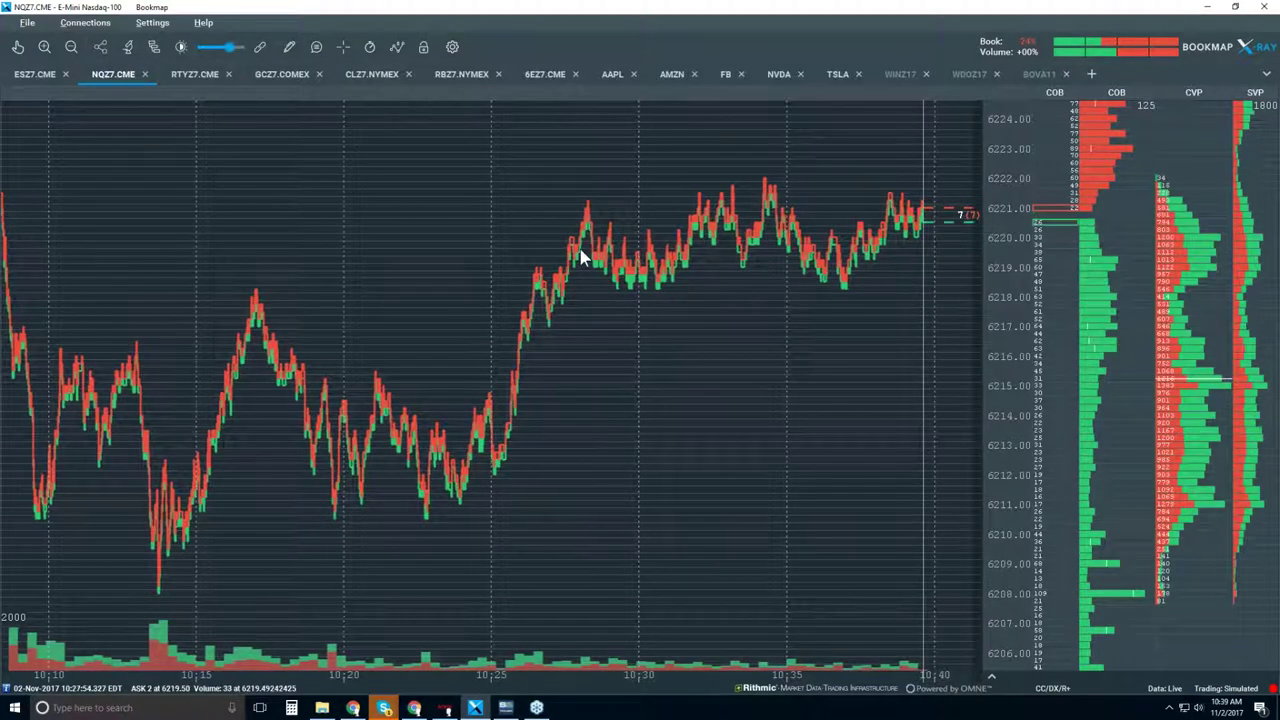
Turn the volume dots, heatmap and extended heatmap back on for the NQZ7.CME chart.
left_click(398, 47)
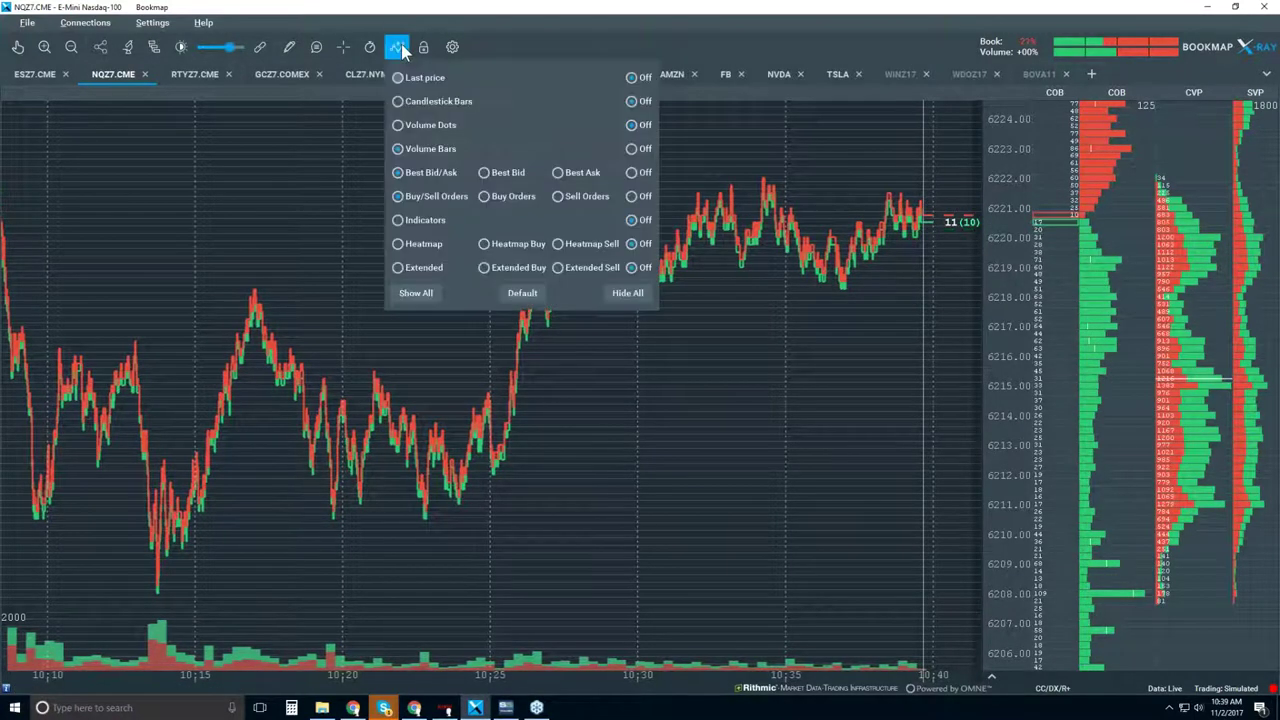
left_click(398, 125)
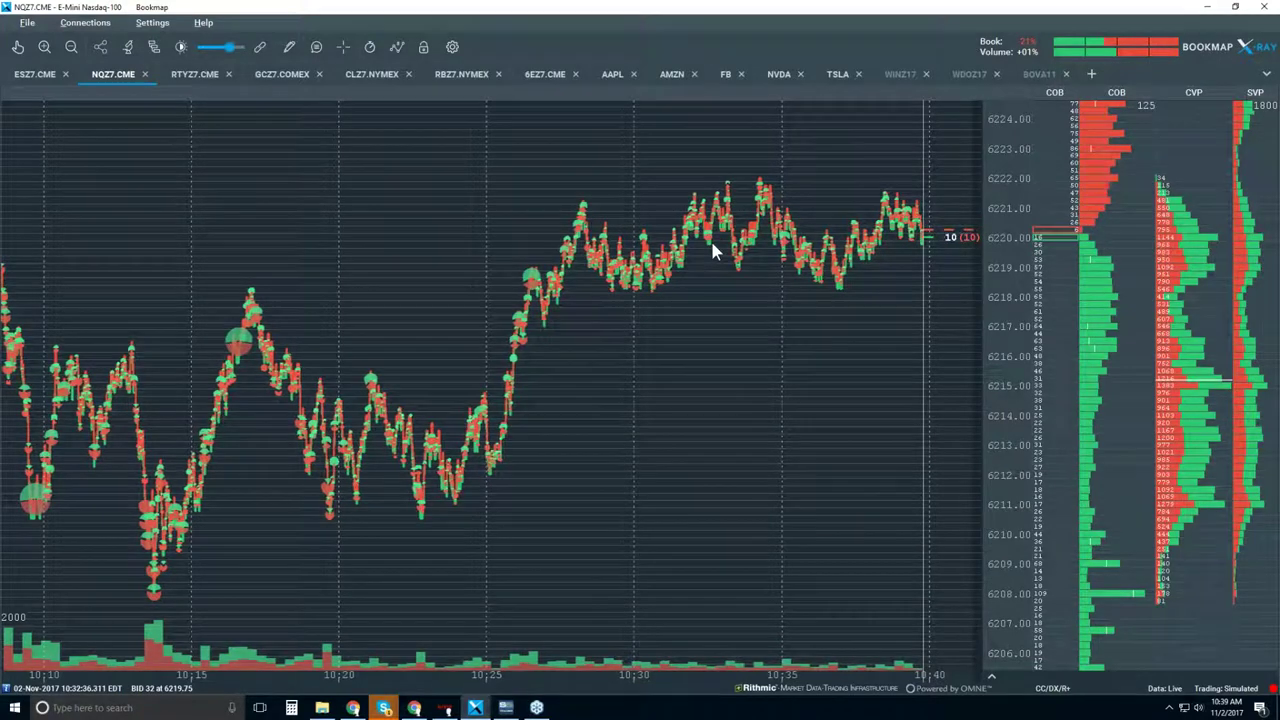
left_click(397, 47)
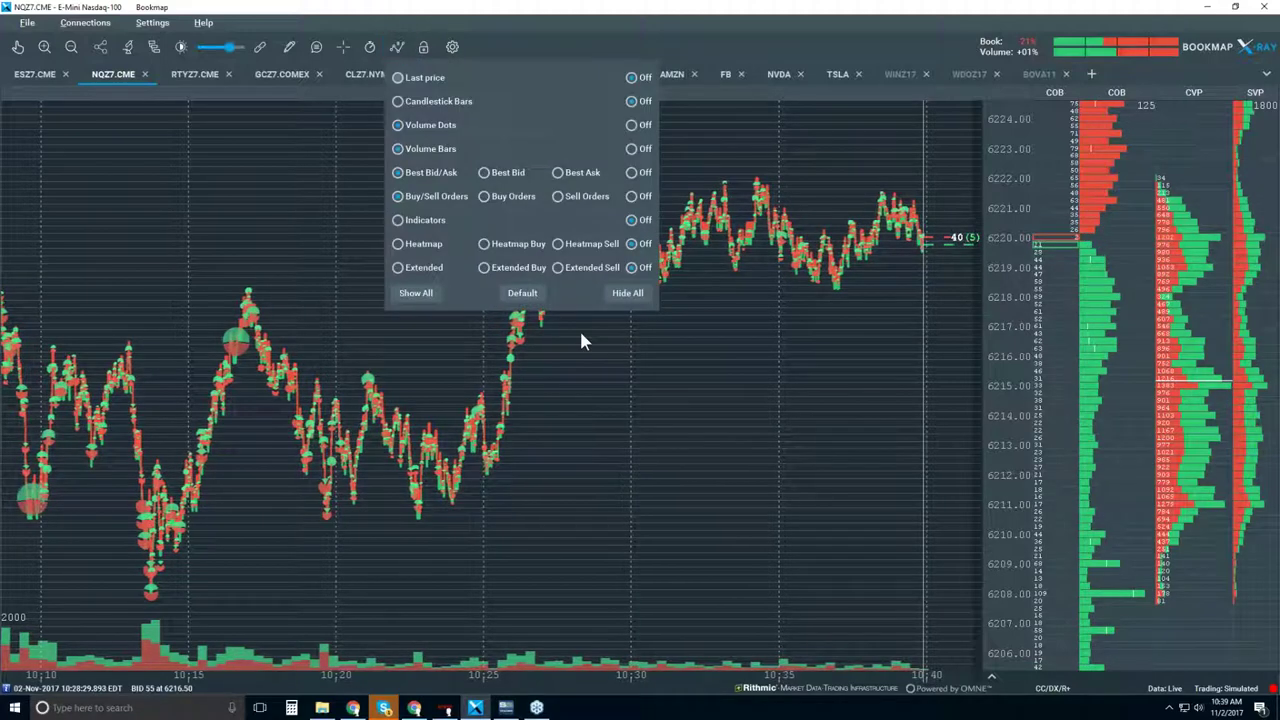
left_click(423, 268)
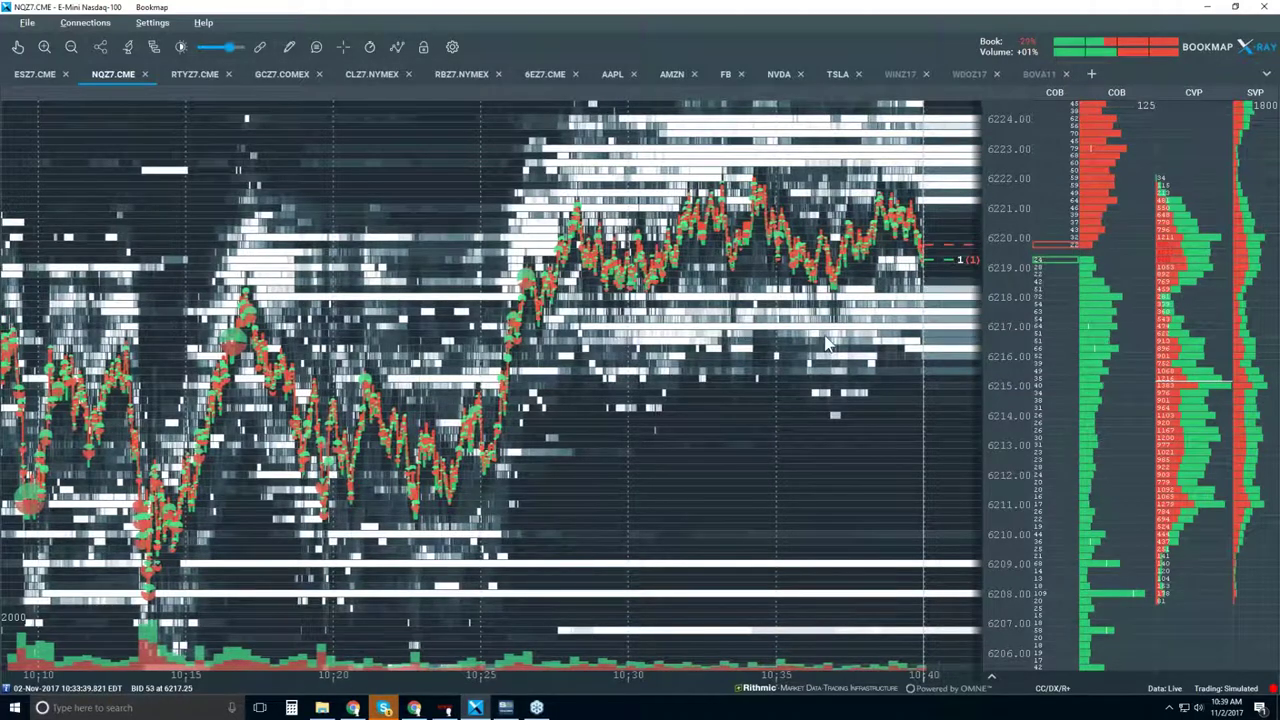
Show the last few minutes of the chart in detail and widen the numeric COB column slightly.
scroll(900, 241, "up", 3)
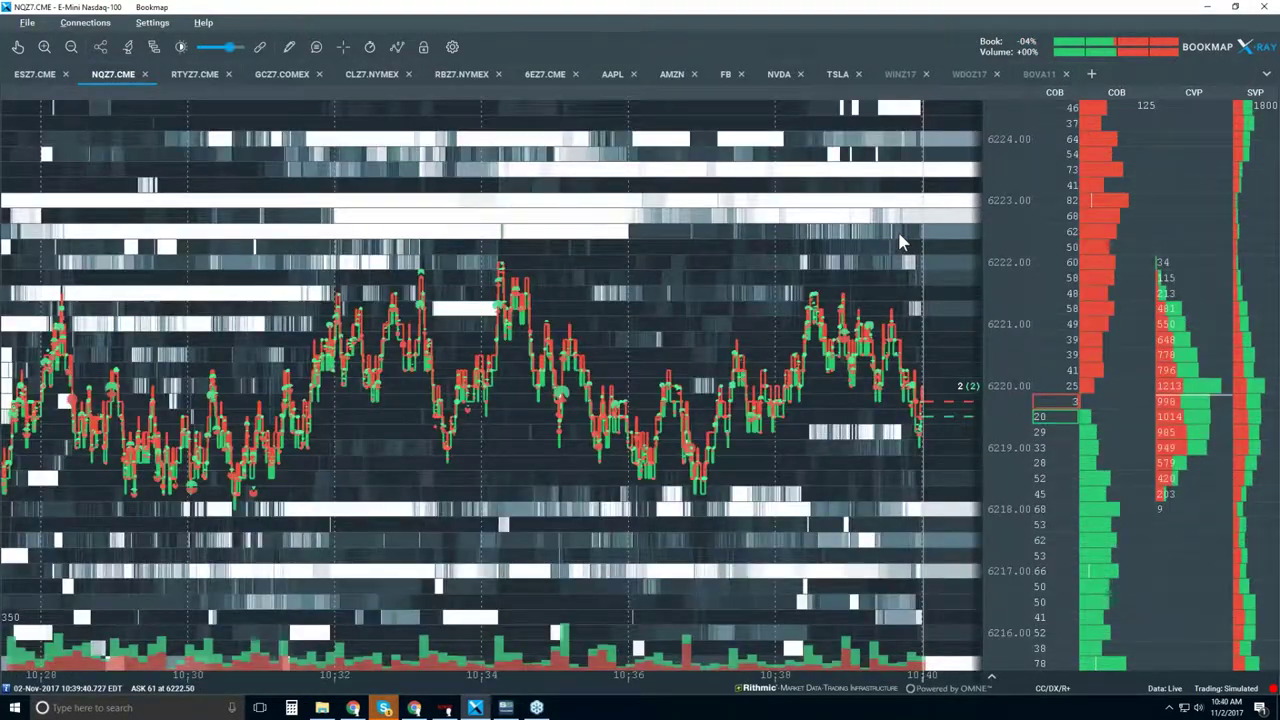
scroll(900, 241, "up", 2)
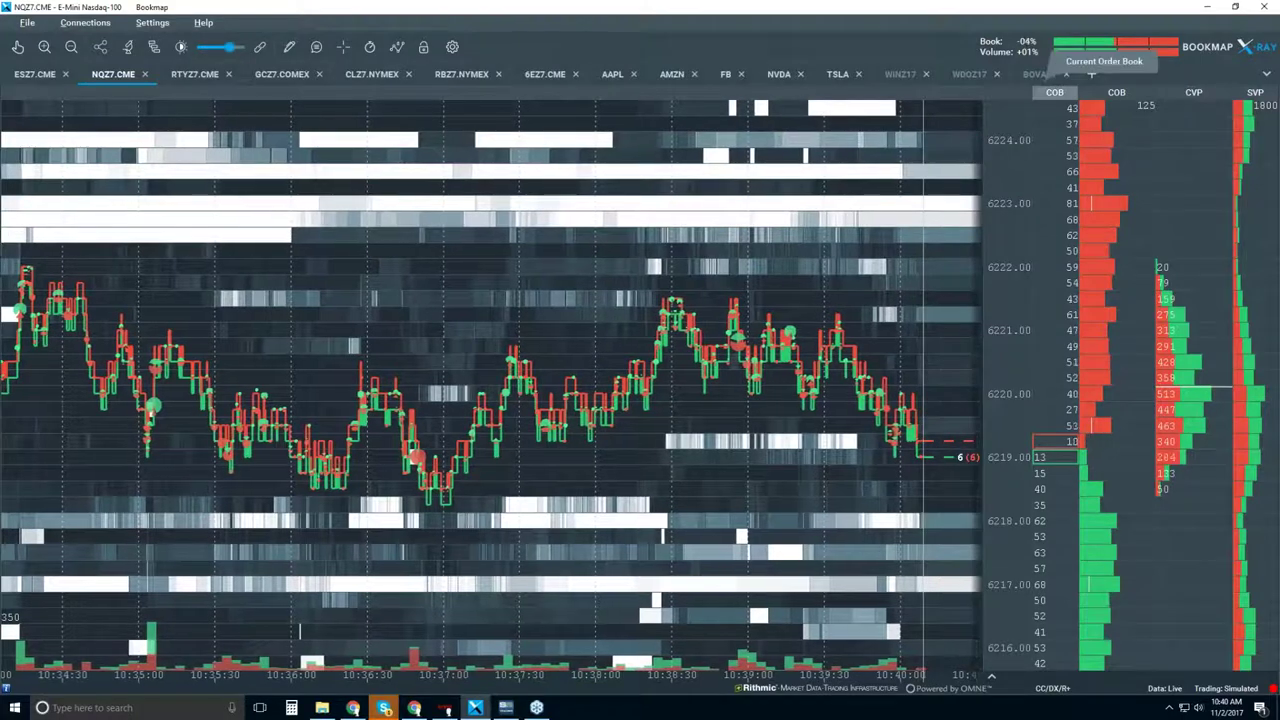
left_click_drag(1040, 250, 1069, 250)
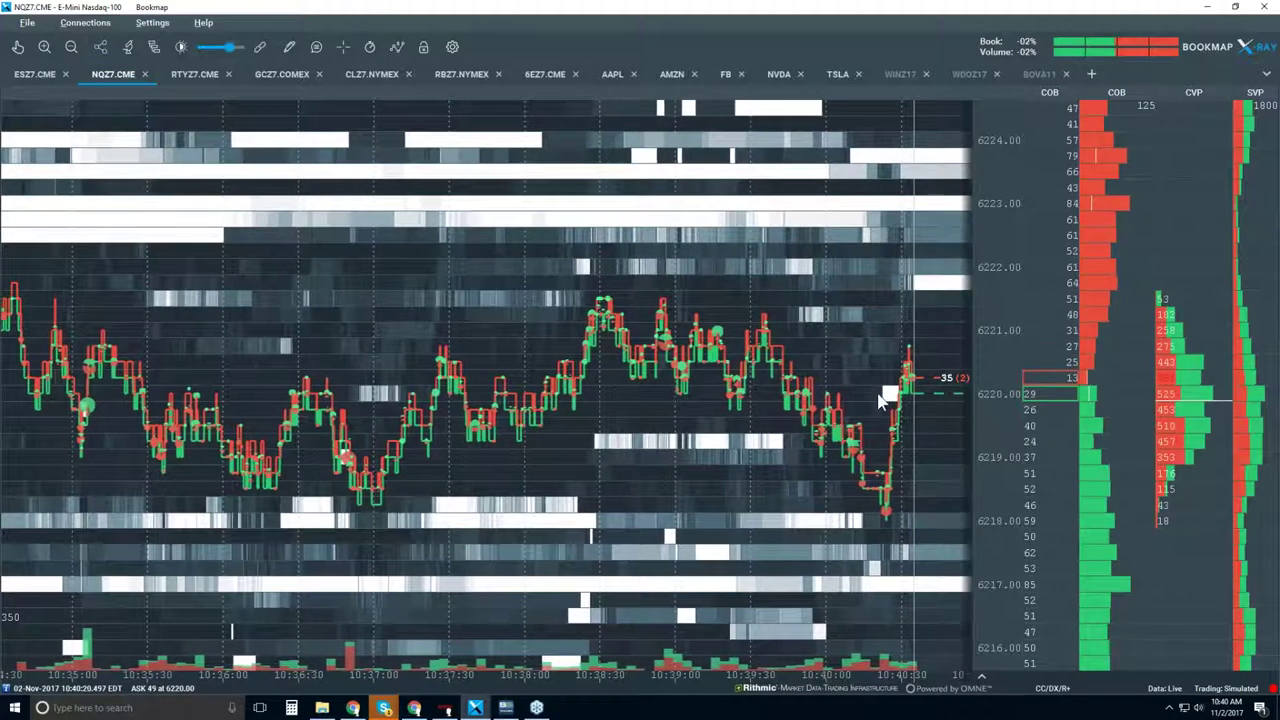
Examine the heatmap liquidity and volume dots around the 6220.00 level and the 10:41 price move, in close-up and in wider context.
scroll(882, 400, "up", 5)
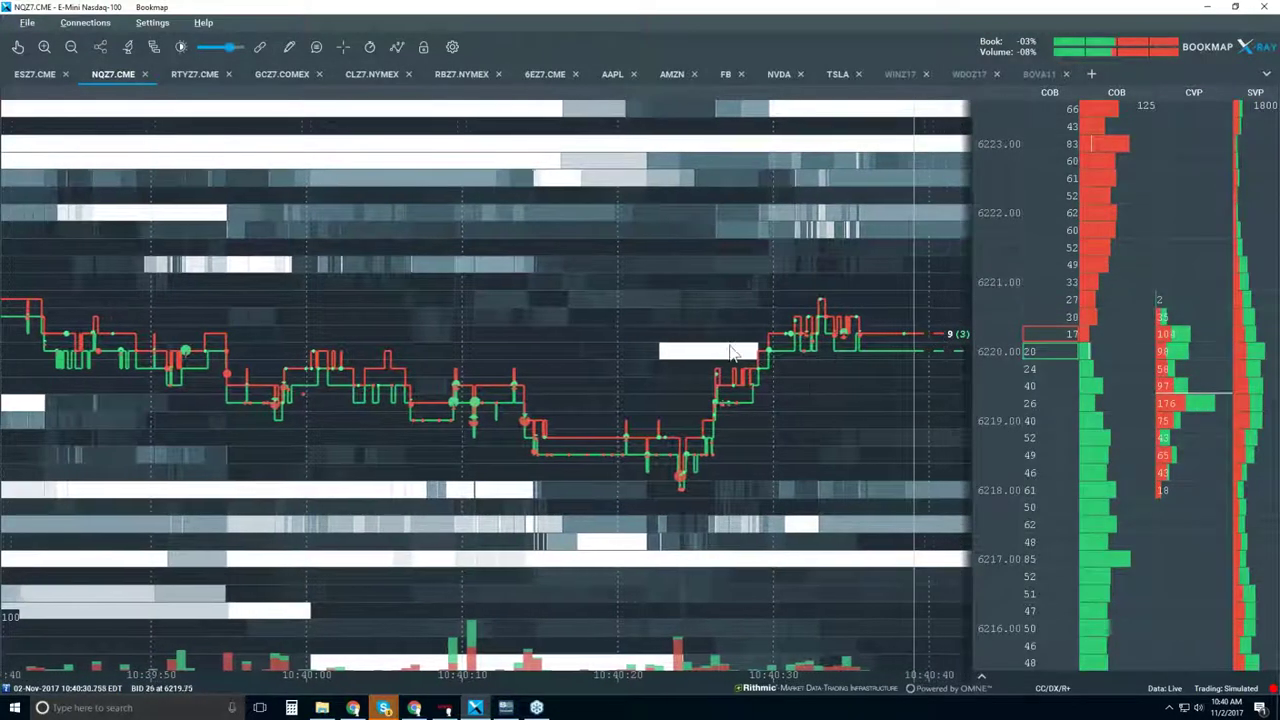
scroll(760, 365, "down", 3)
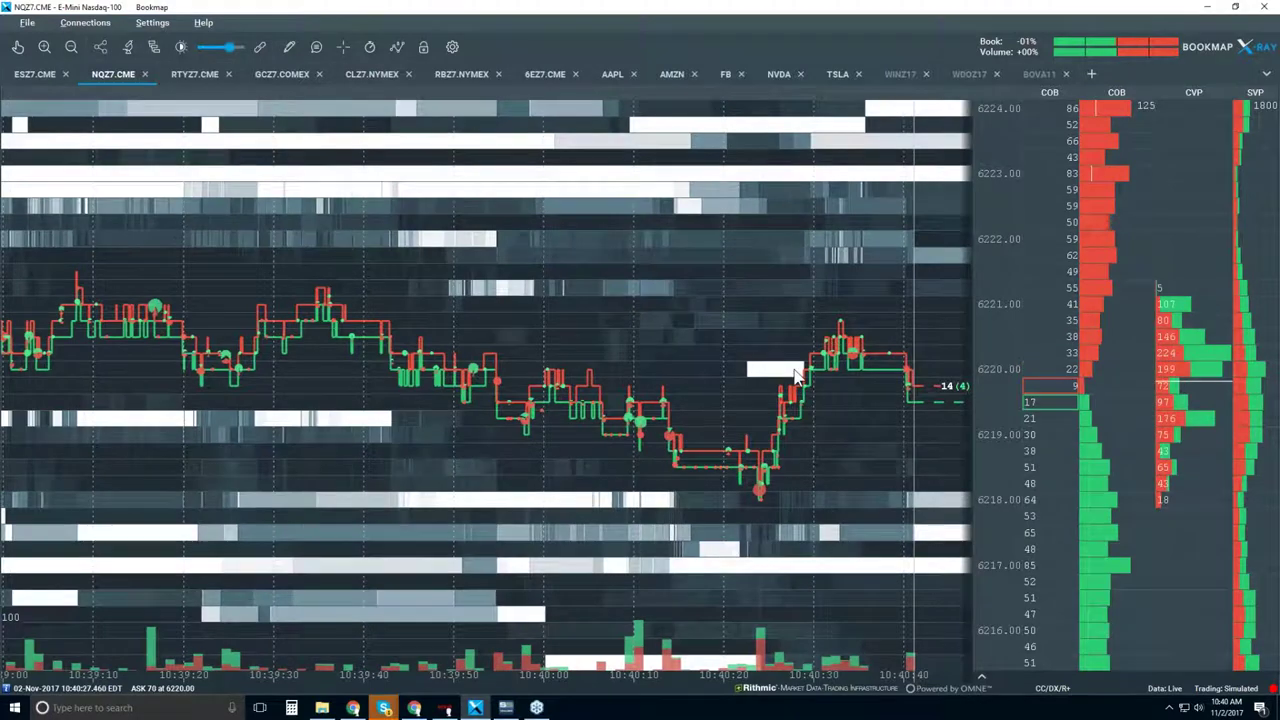
scroll(800, 375, "down", 2)
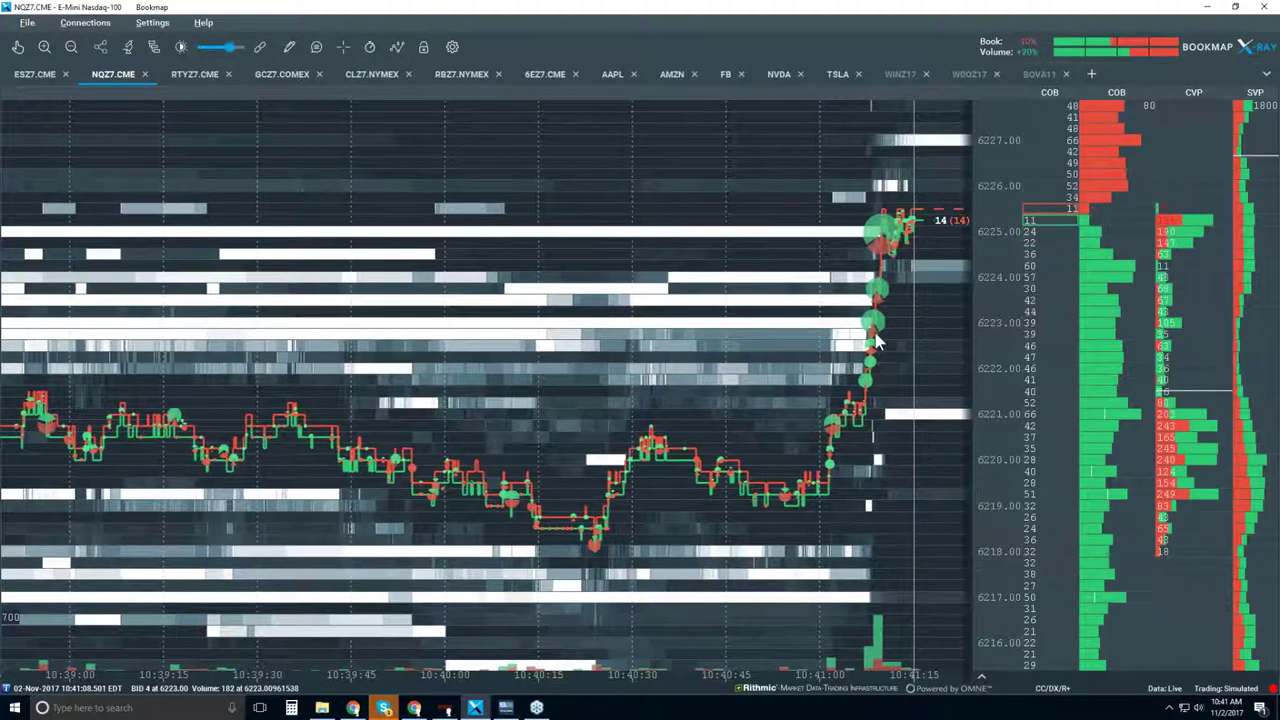
scroll(855, 320, "up", 5)
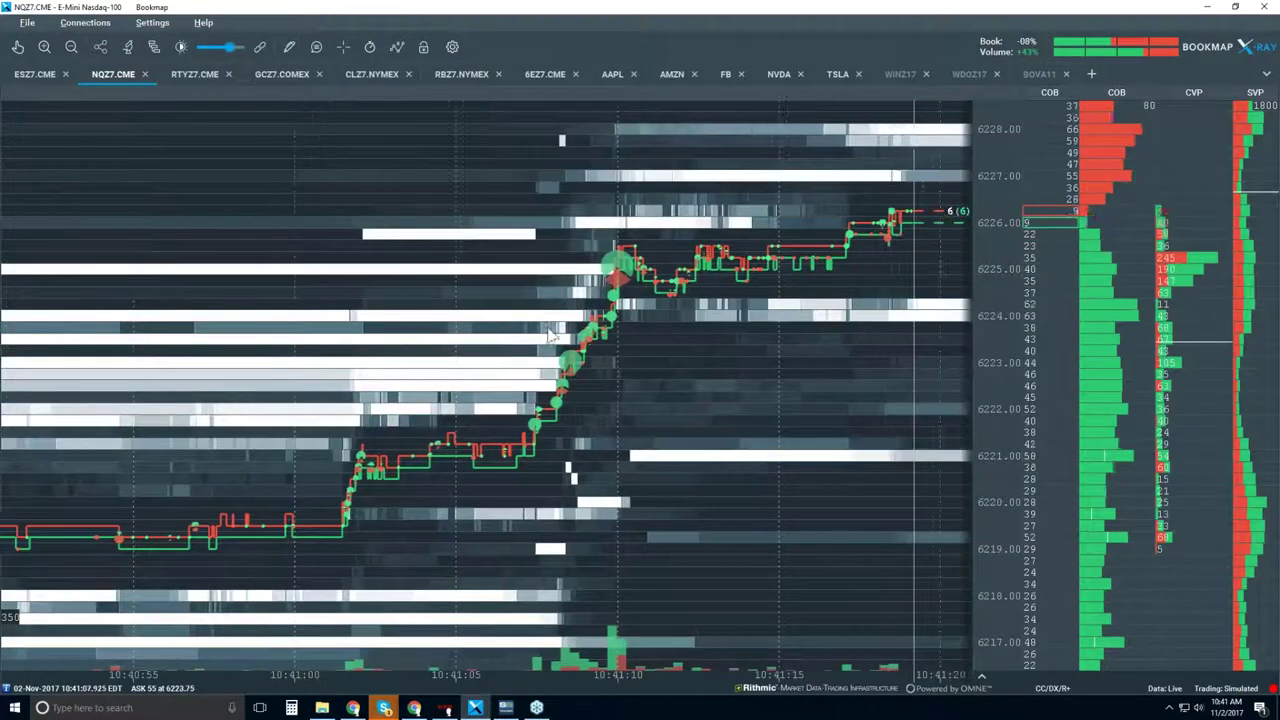
scroll(465, 358, "up", 2)
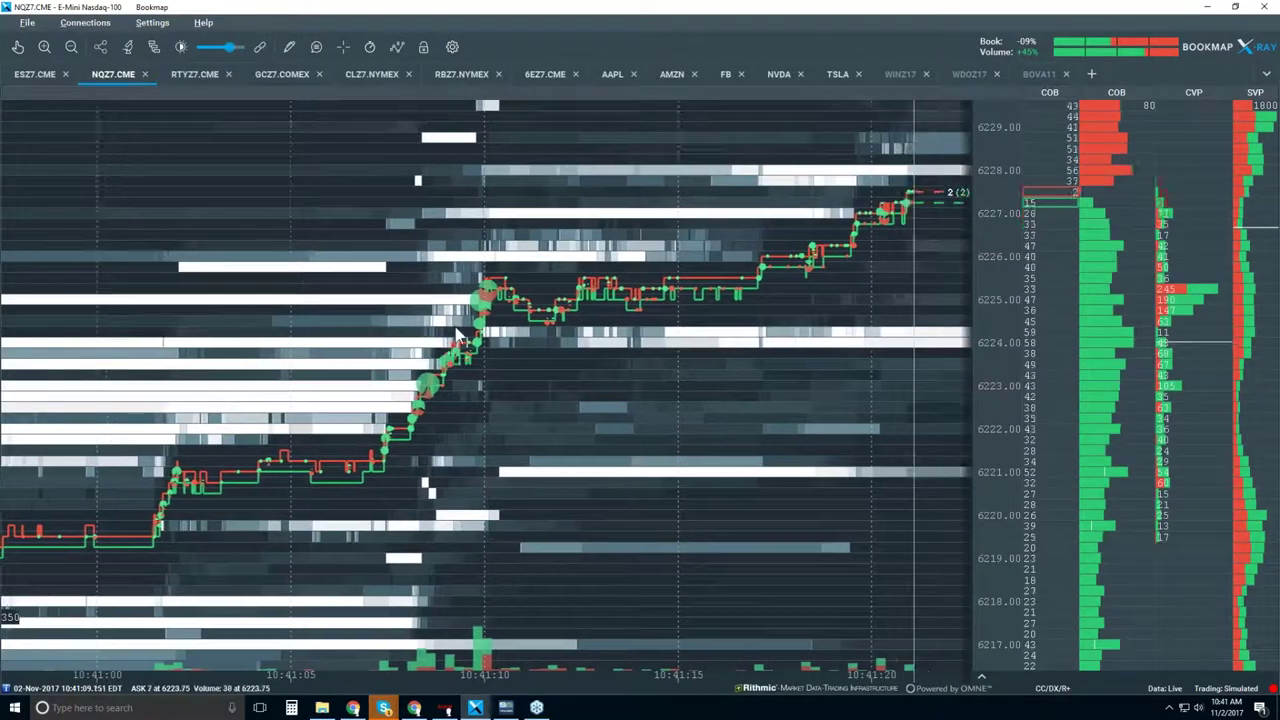
scroll(698, 338, "down", 4)
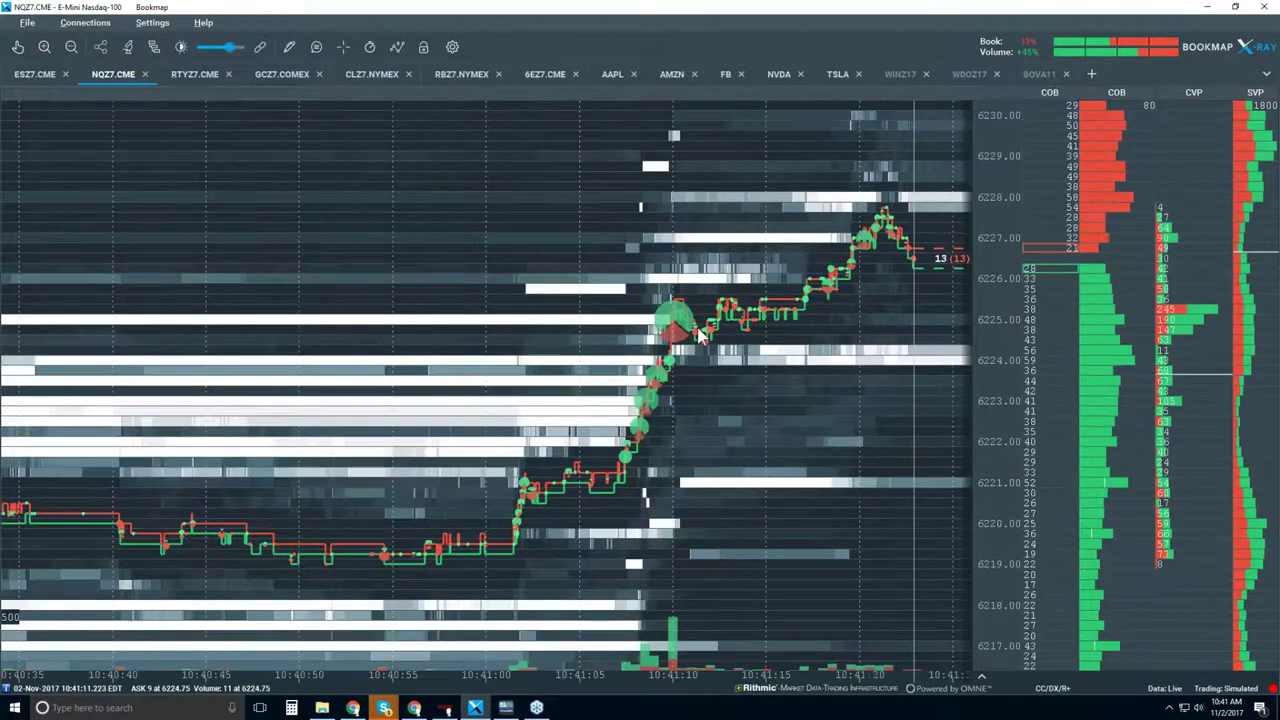
scroll(698, 338, "down", 3)
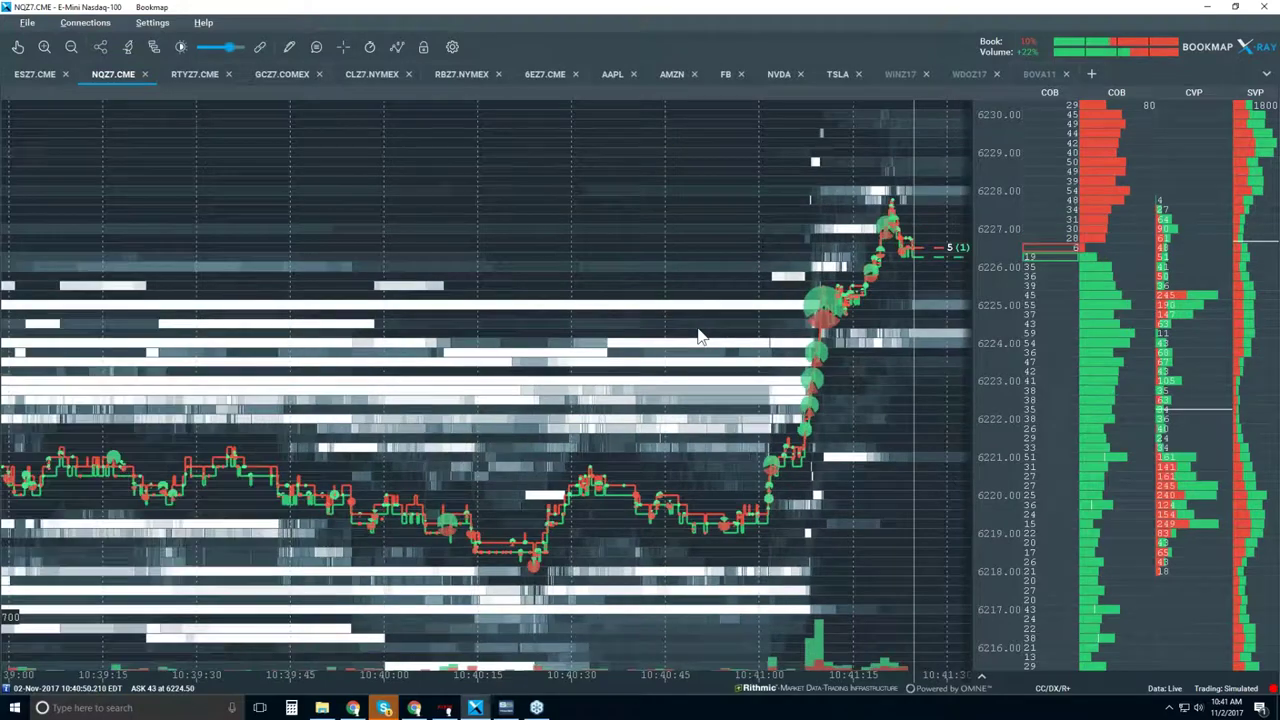
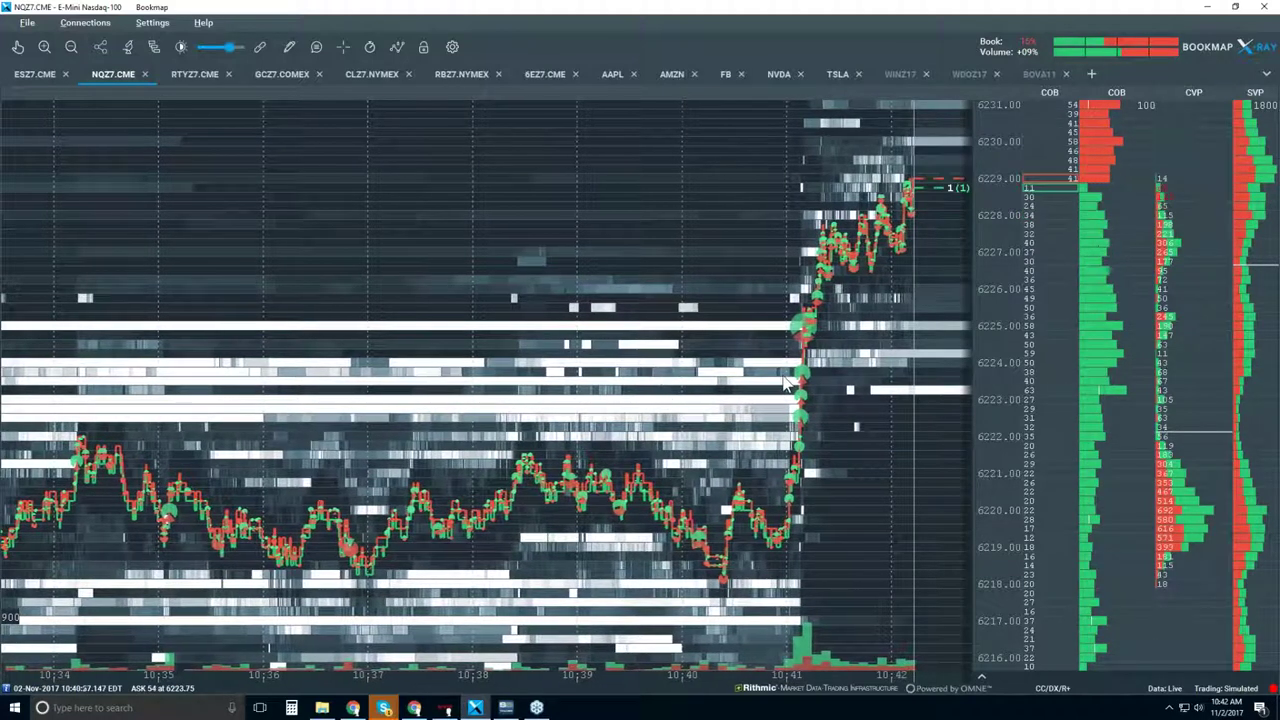
scroll(785, 384, "down", 1)
scroll(785, 384, "down", 2)
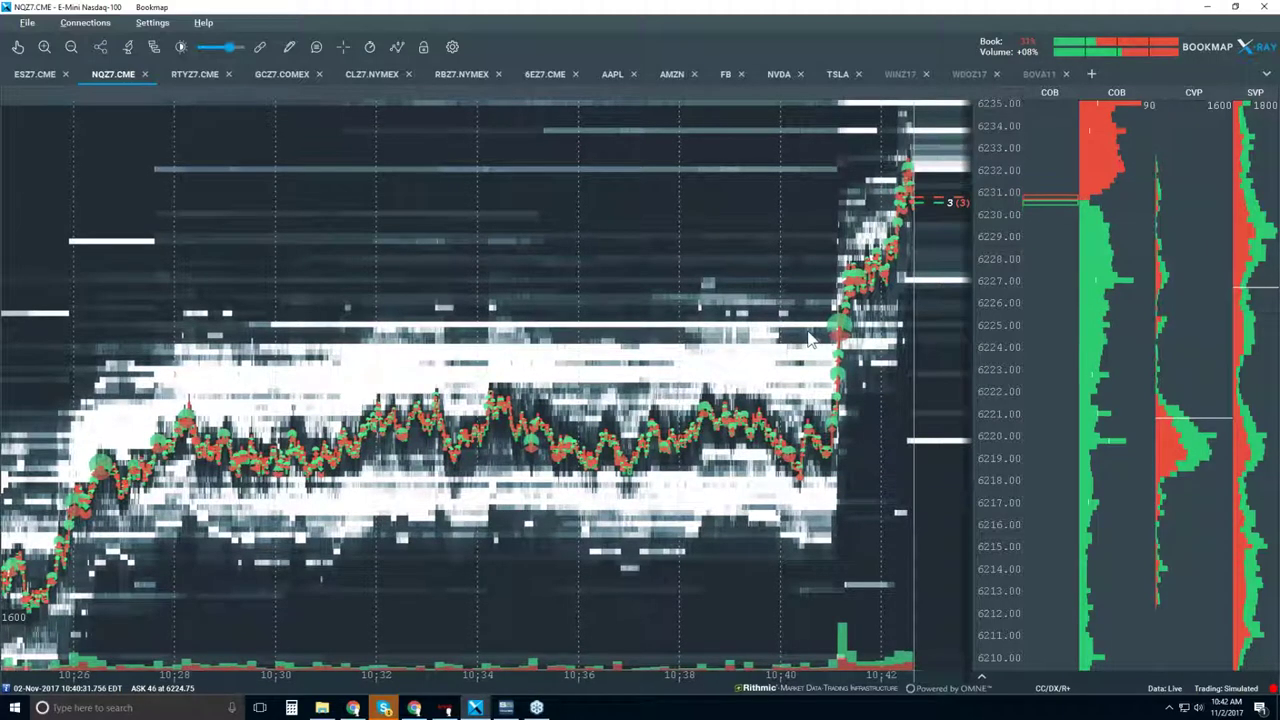
scroll(813, 340, "down", 2)
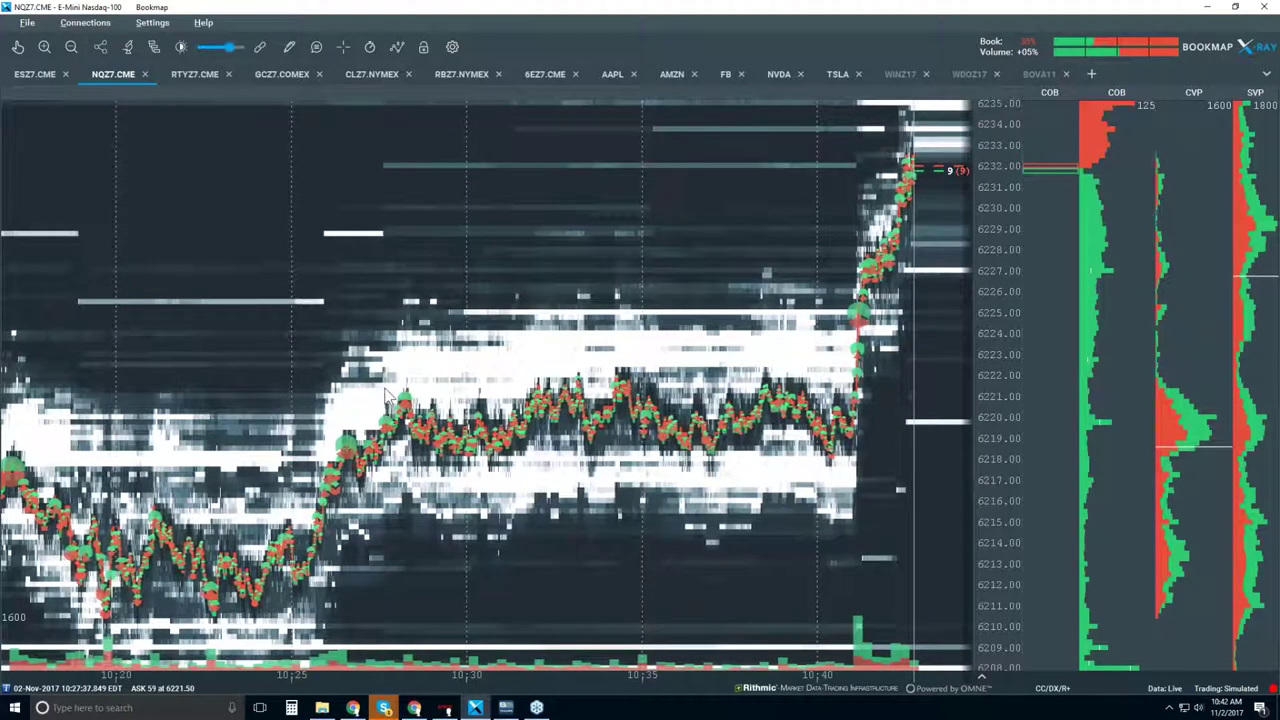
Show candlestick bars on the NQZ7.CME chart and turn off the volume dots, volume bars, heatmap, extended heatmap and best bid/ask lines.
scroll(385, 395, "down", 3)
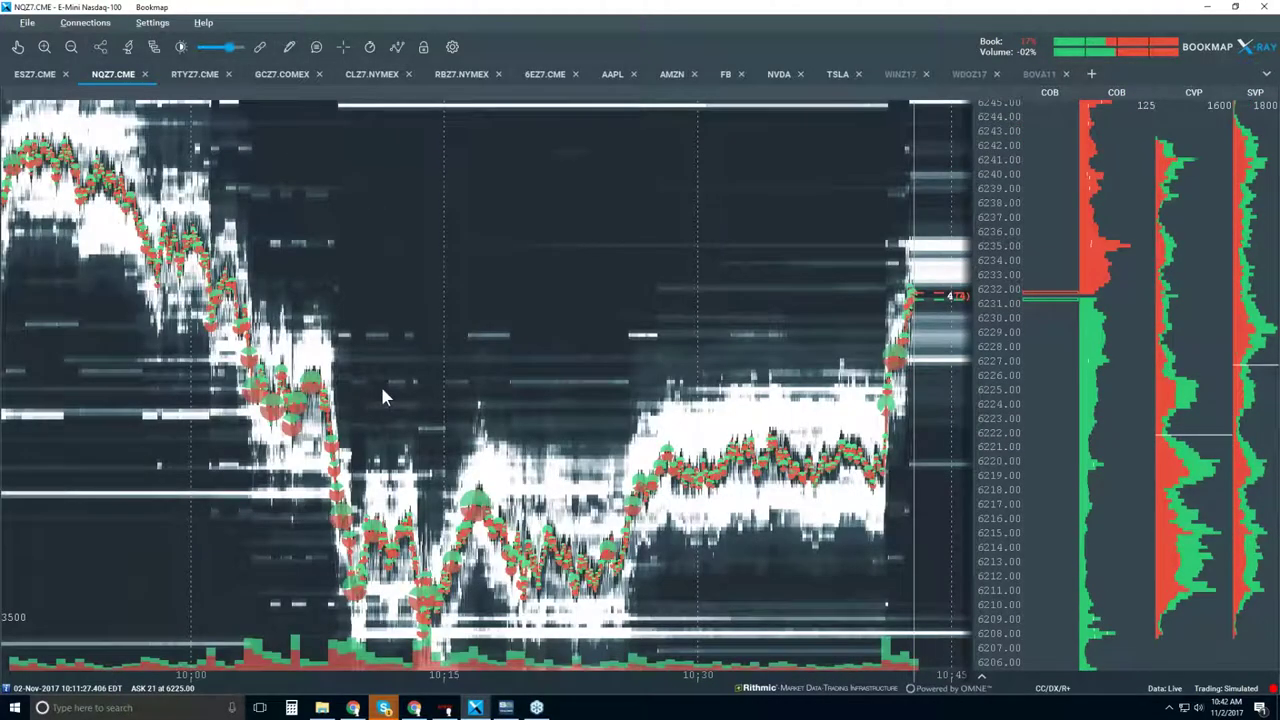
scroll(380, 396, "down", 3)
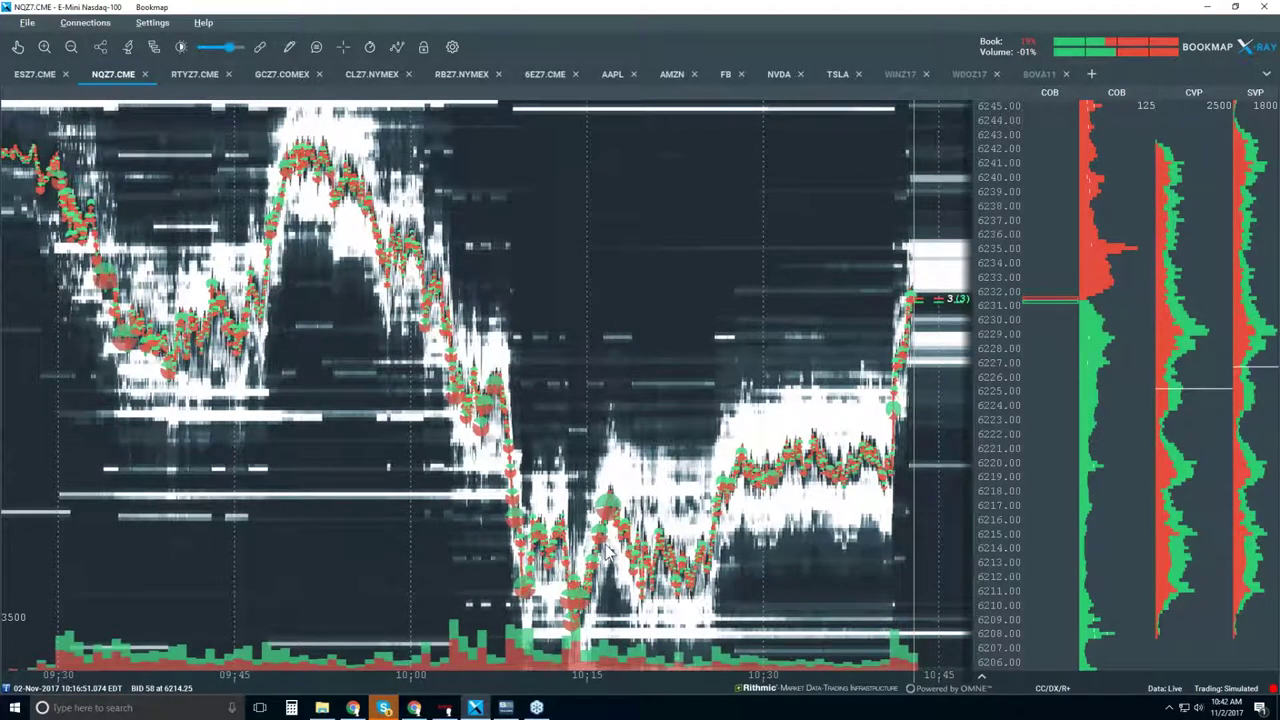
scroll(607, 549, "up", 3)
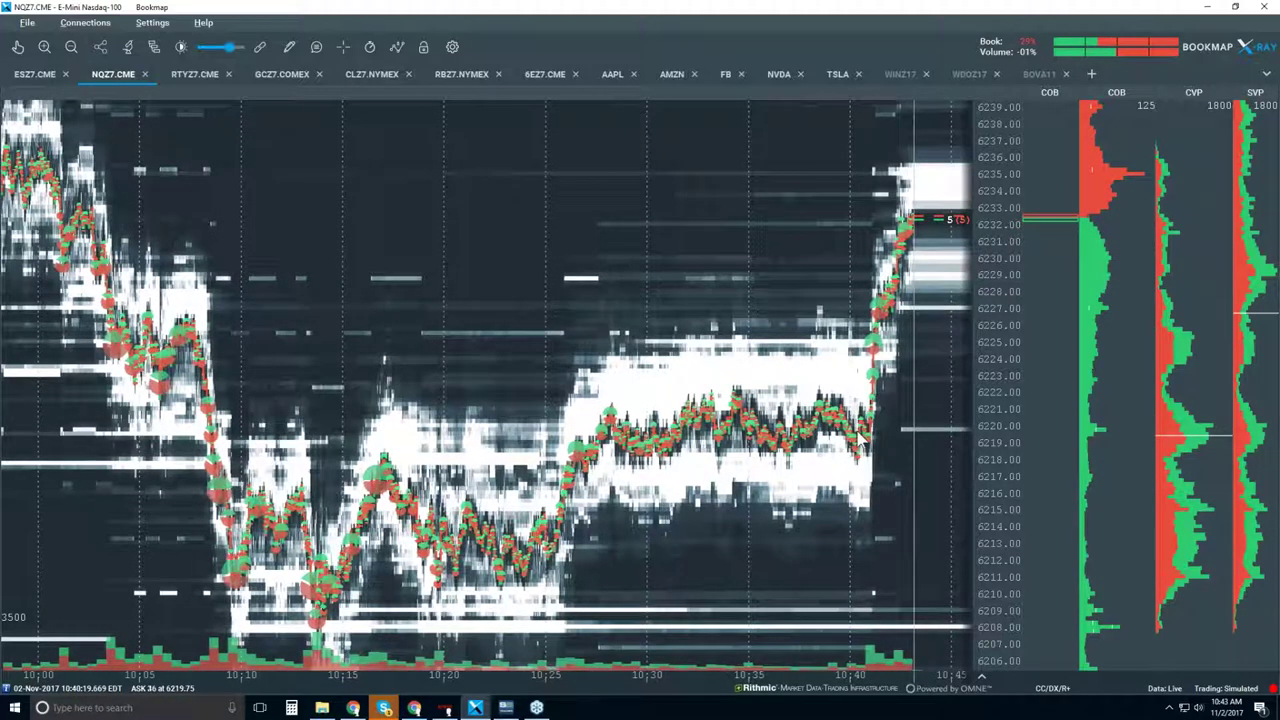
scroll(788, 437, "down", 2)
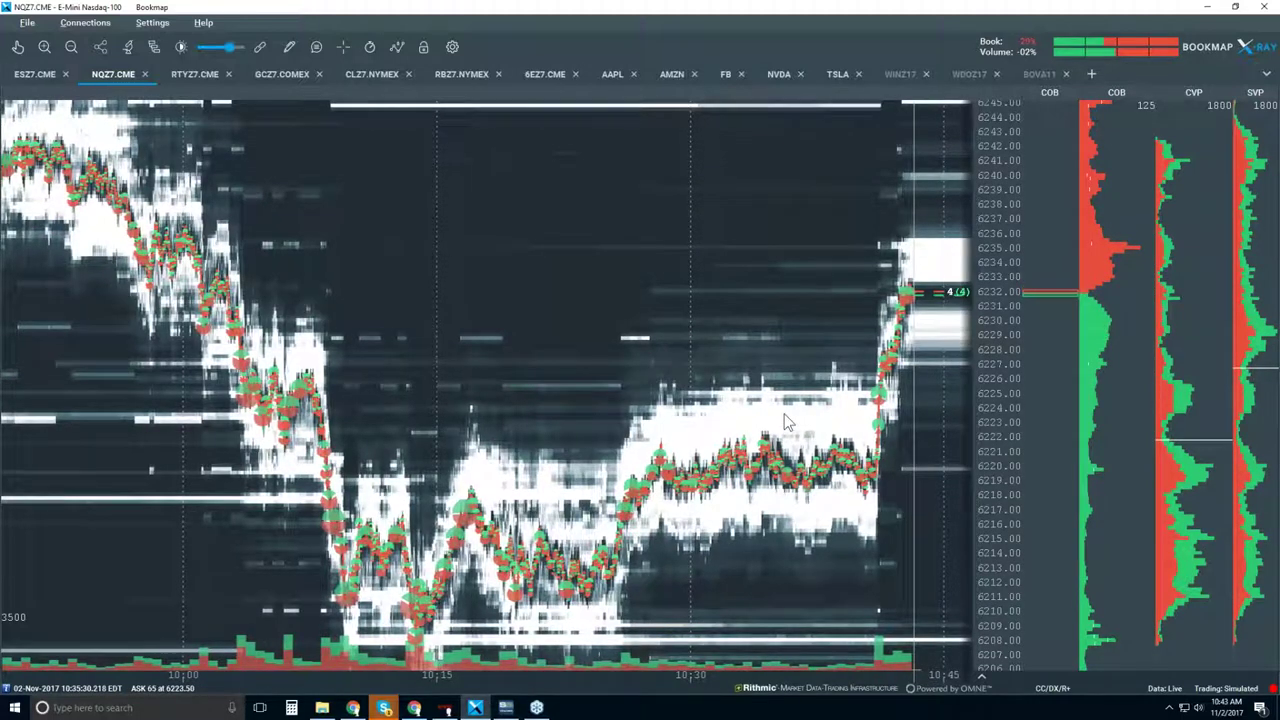
left_click(397, 46)
left_click(437, 100)
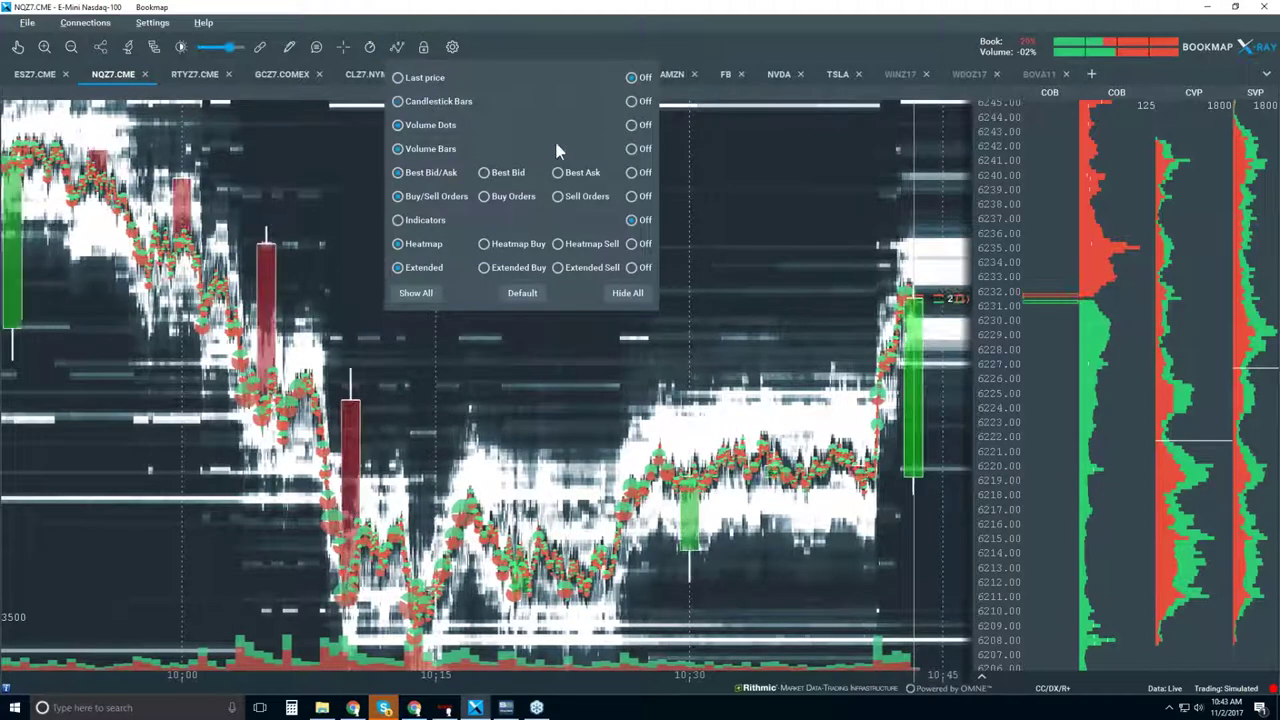
left_click(642, 150)
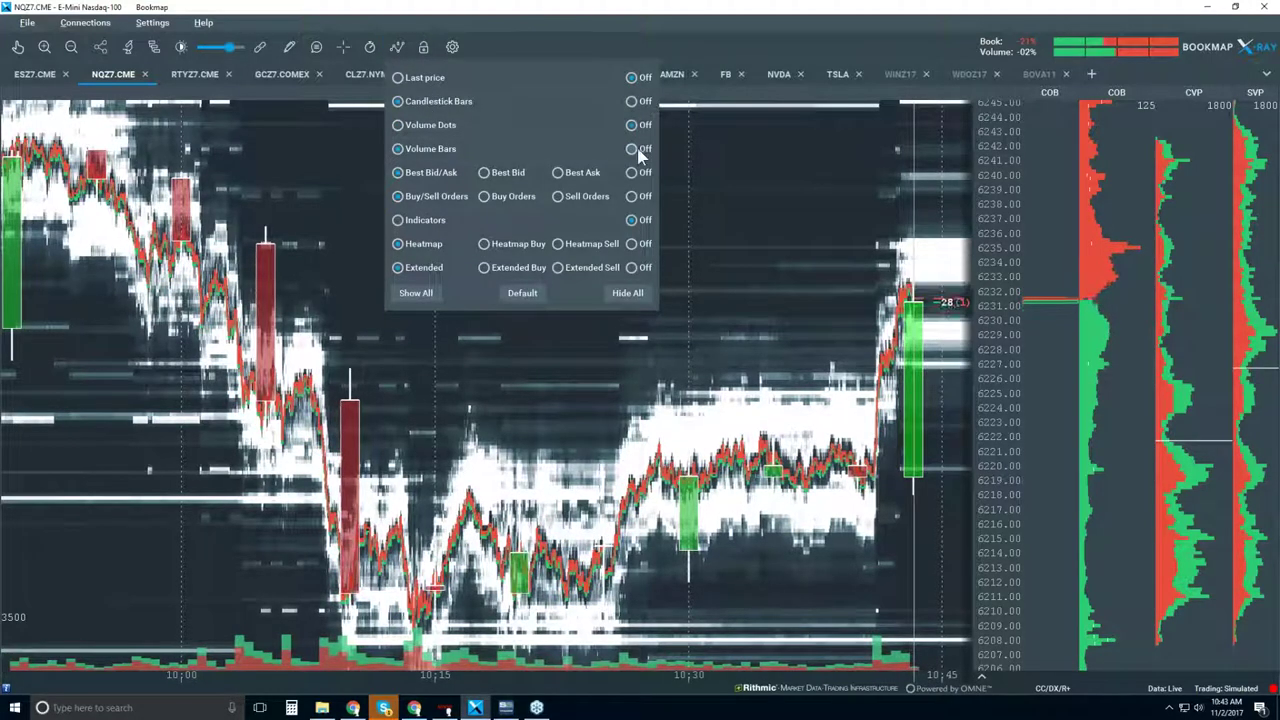
left_click(633, 243)
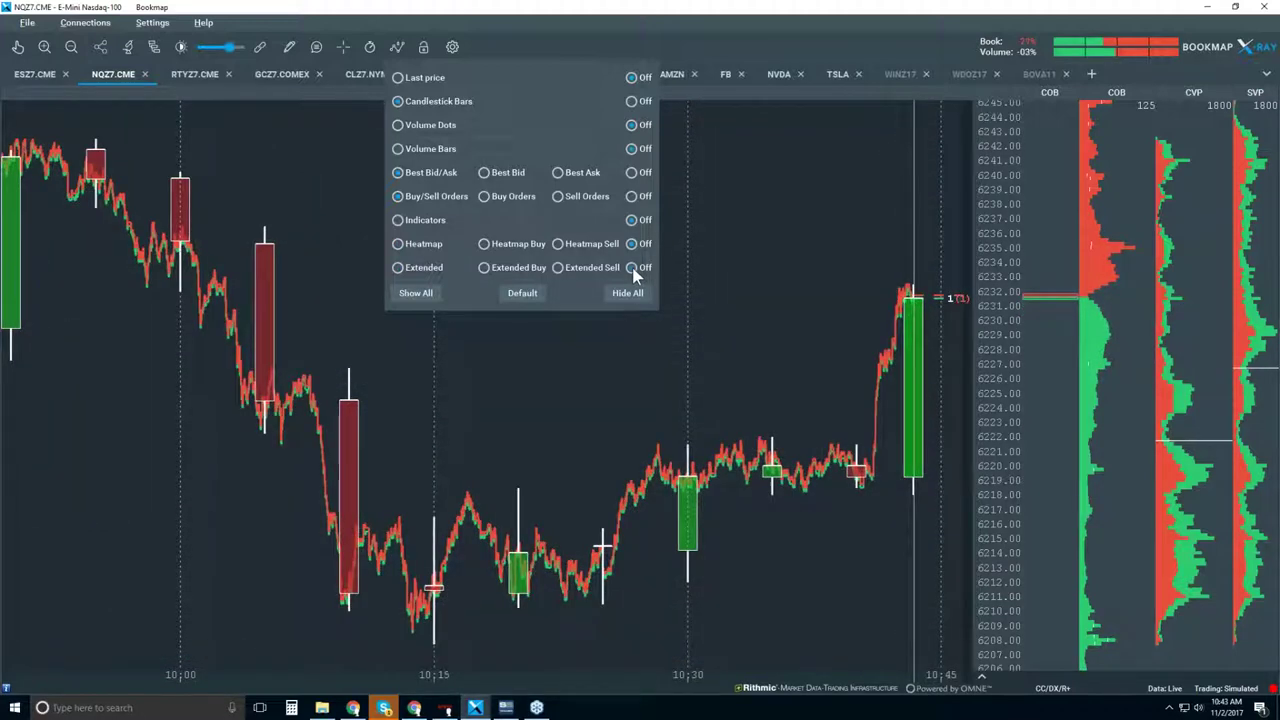
left_click(631, 172)
left_click(788, 338)
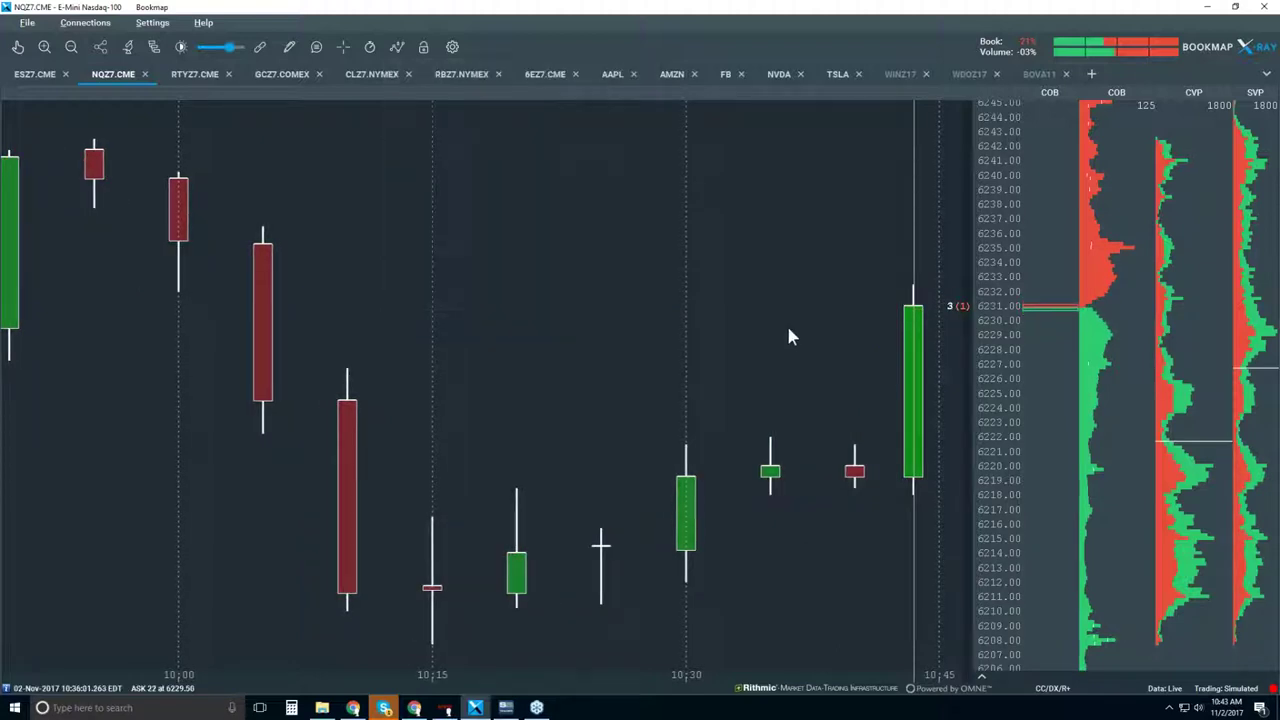
Turn the best bid/ask lines and volume bars back on over the candlesticks, with the chart reaching back to about 08:30.
scroll(752, 332, "down", 2)
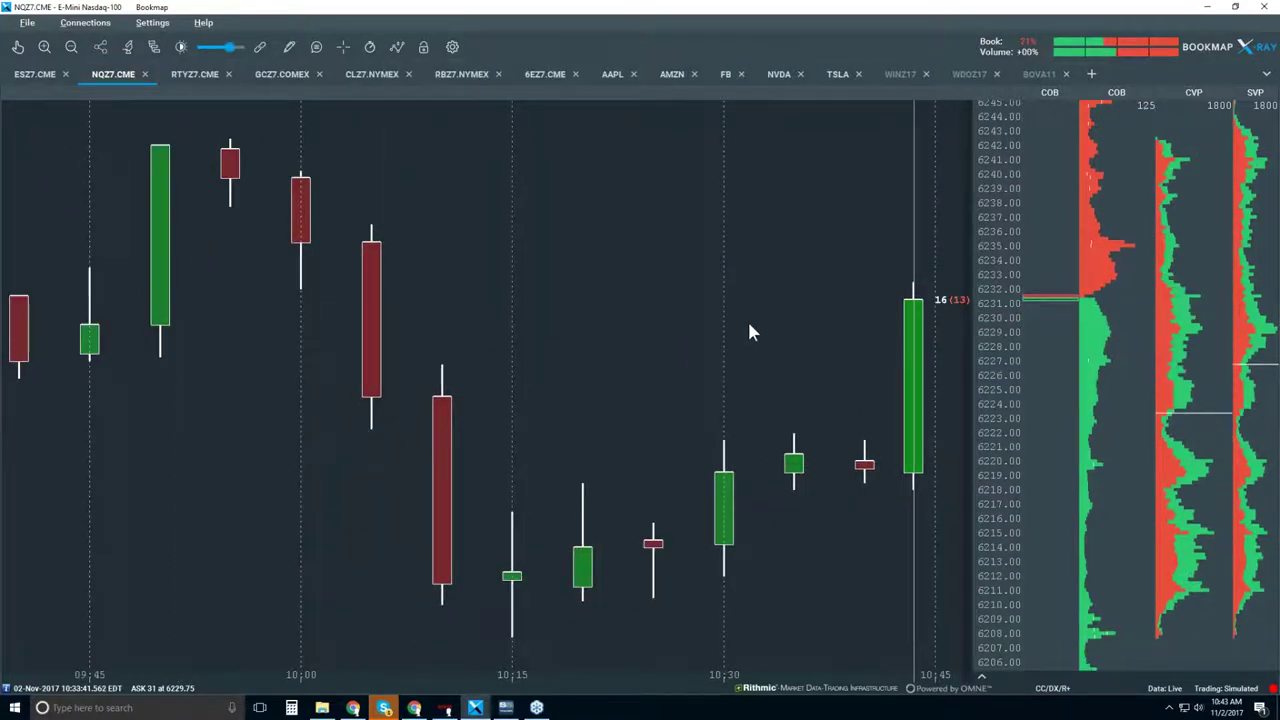
scroll(750, 332, "down", 3)
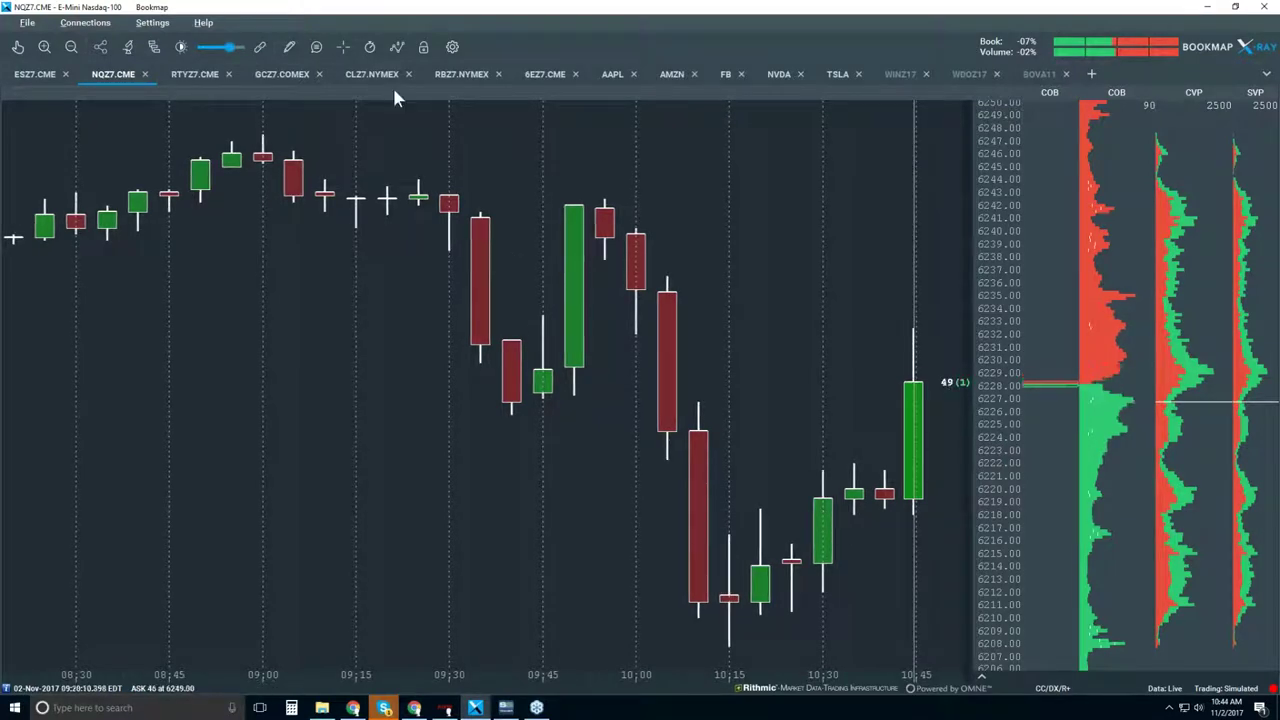
left_click(395, 48)
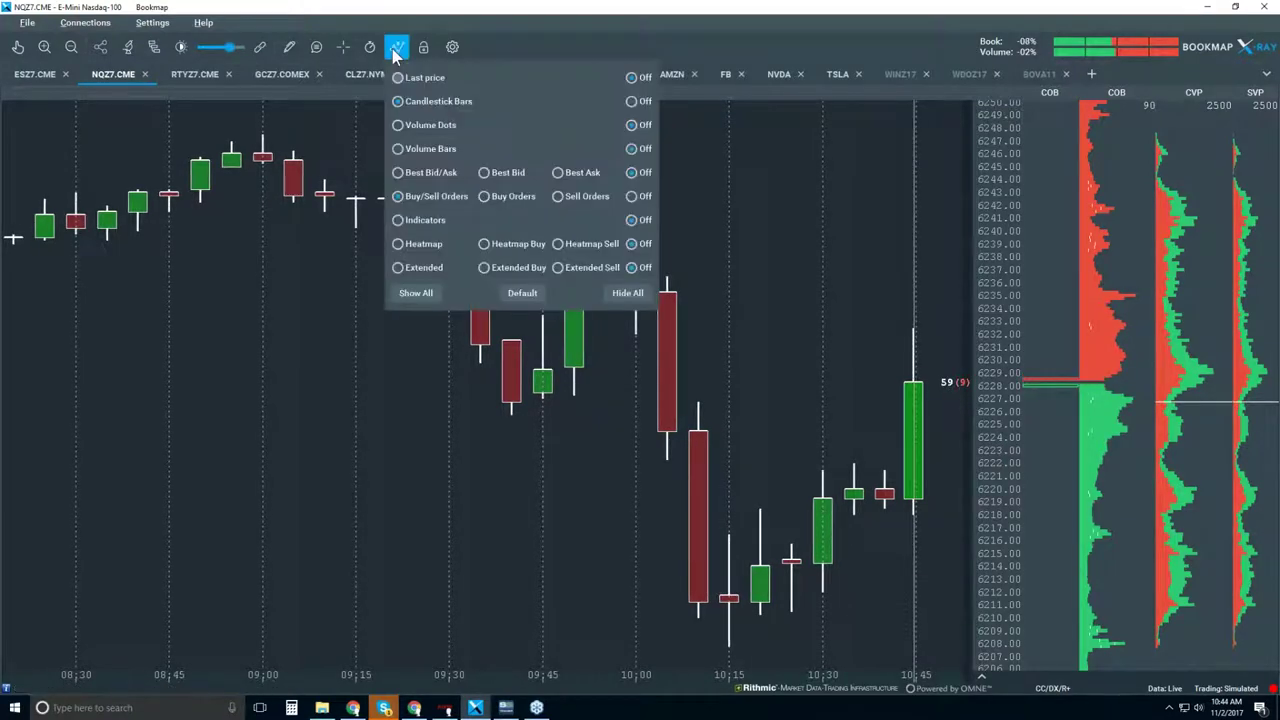
left_click(425, 175)
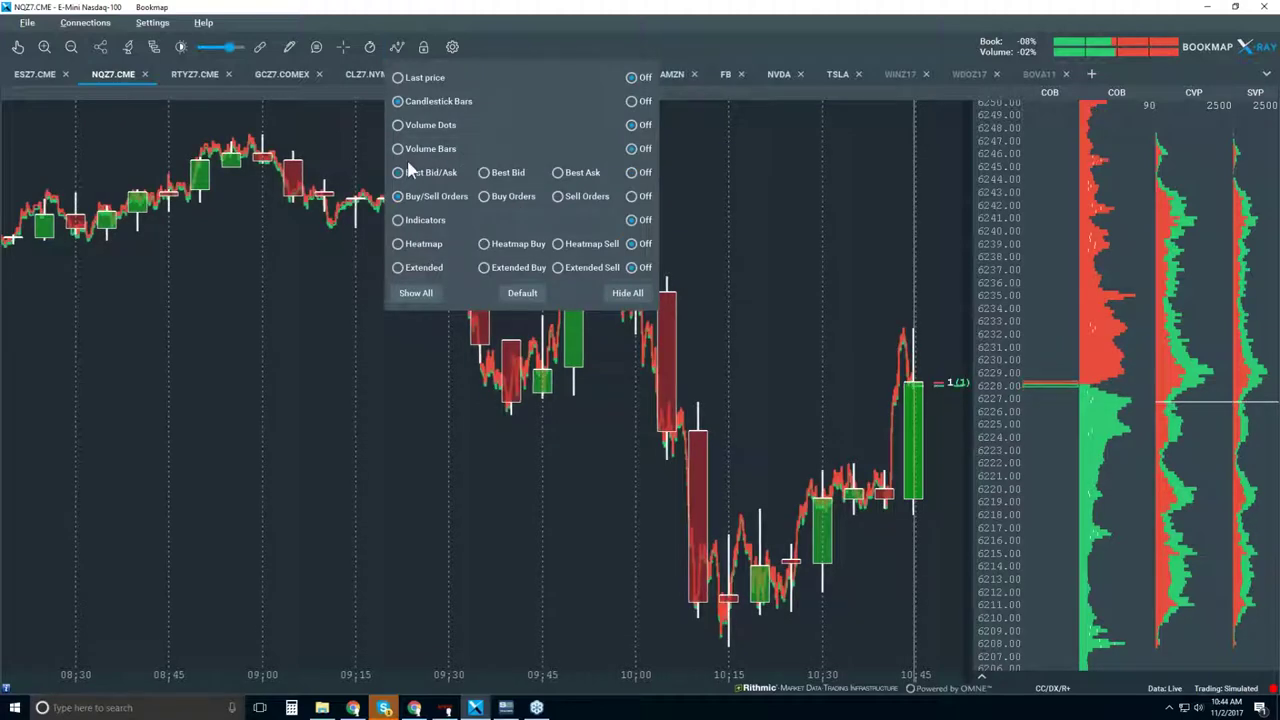
left_click(404, 155)
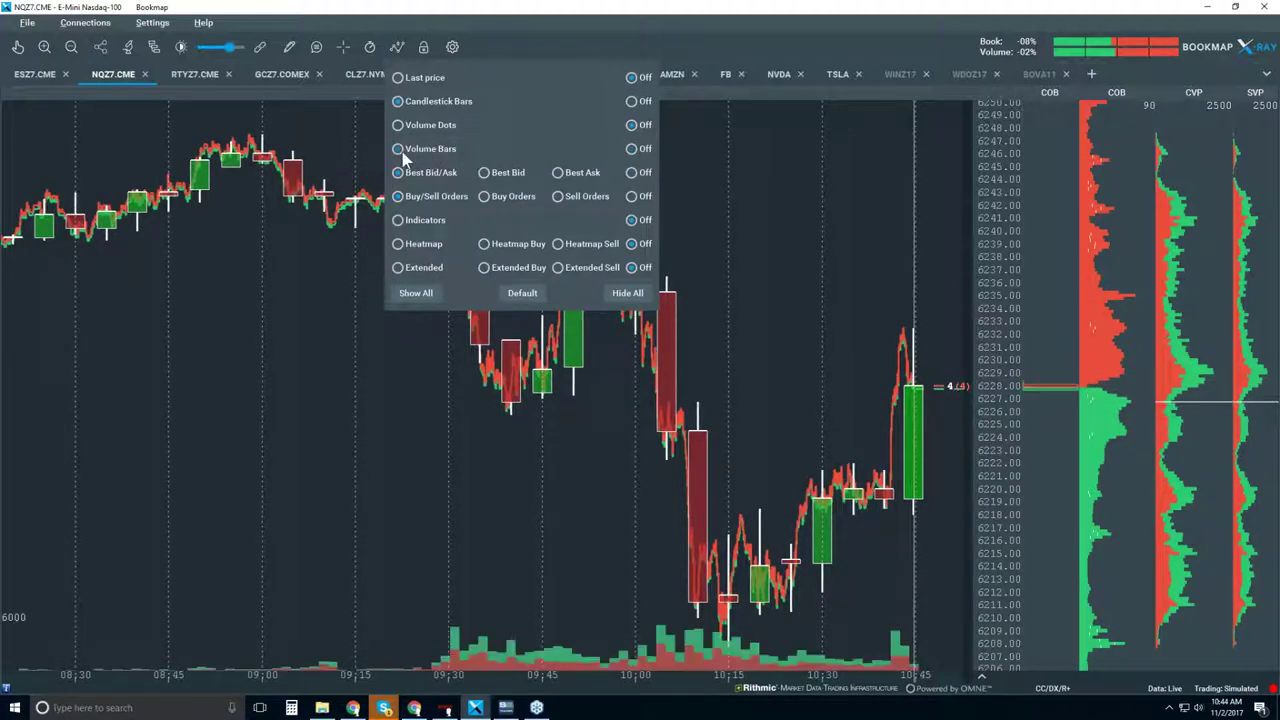
left_click(791, 338)
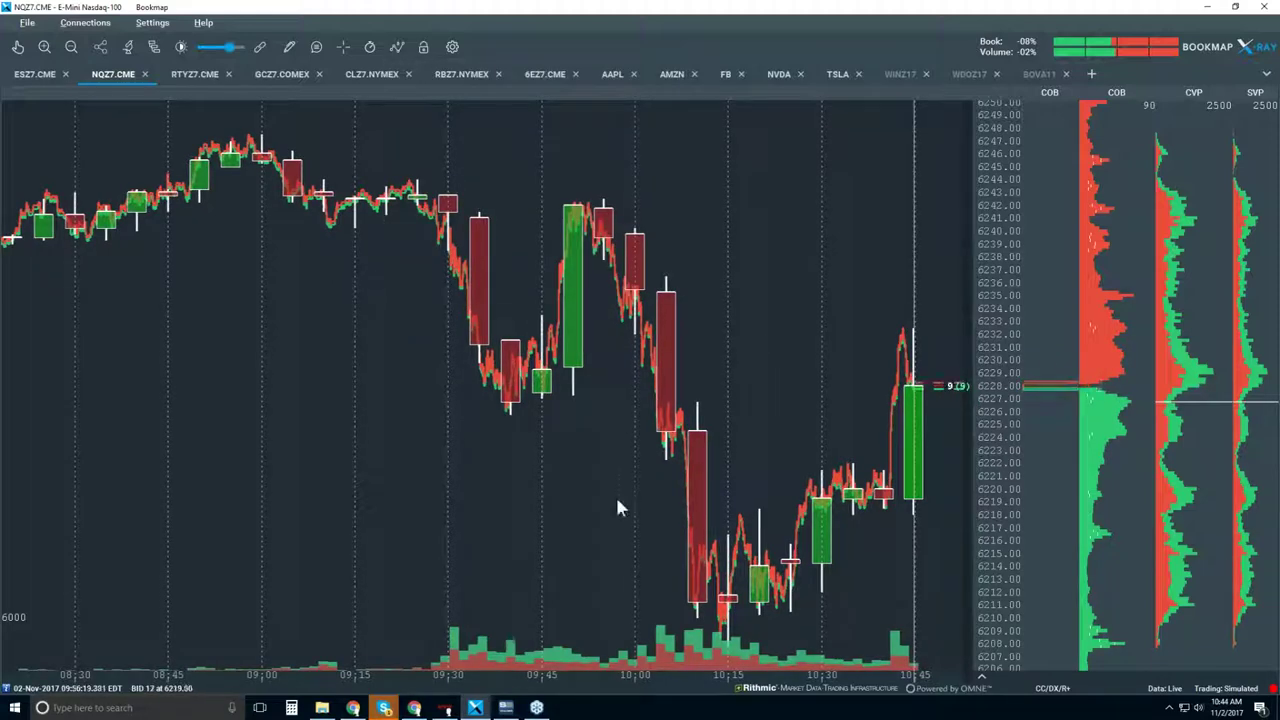
Show the 10:02 to 10:22 price swings in detail and turn the volume dots back on over the candlesticks.
left_click_drag(632, 480, 577, 480)
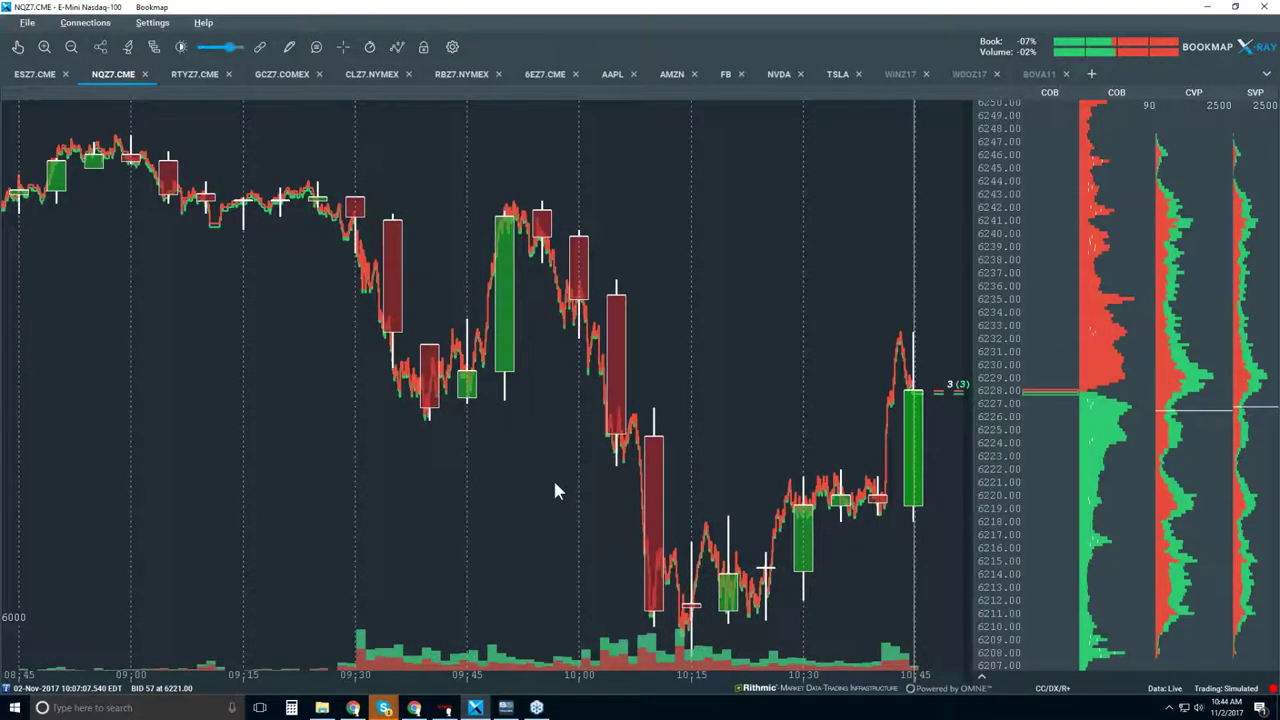
scroll(557, 490, "up", 5)
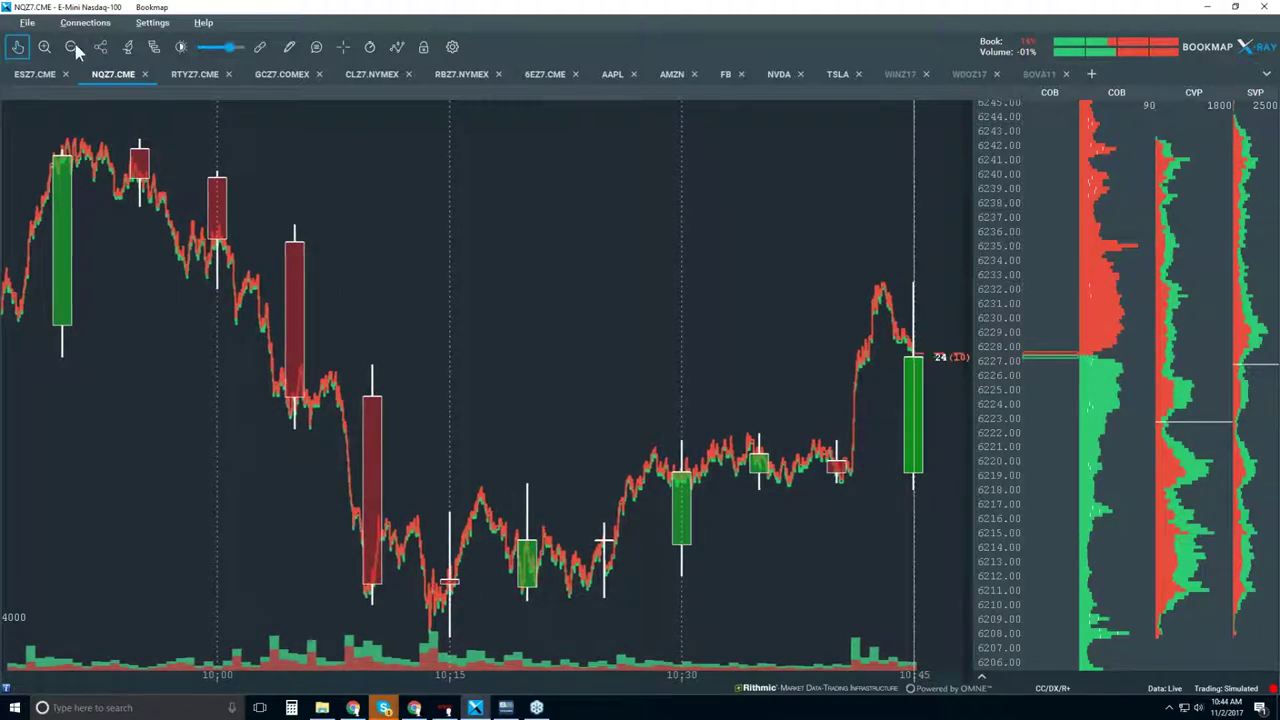
scroll(425, 588, "up", 2)
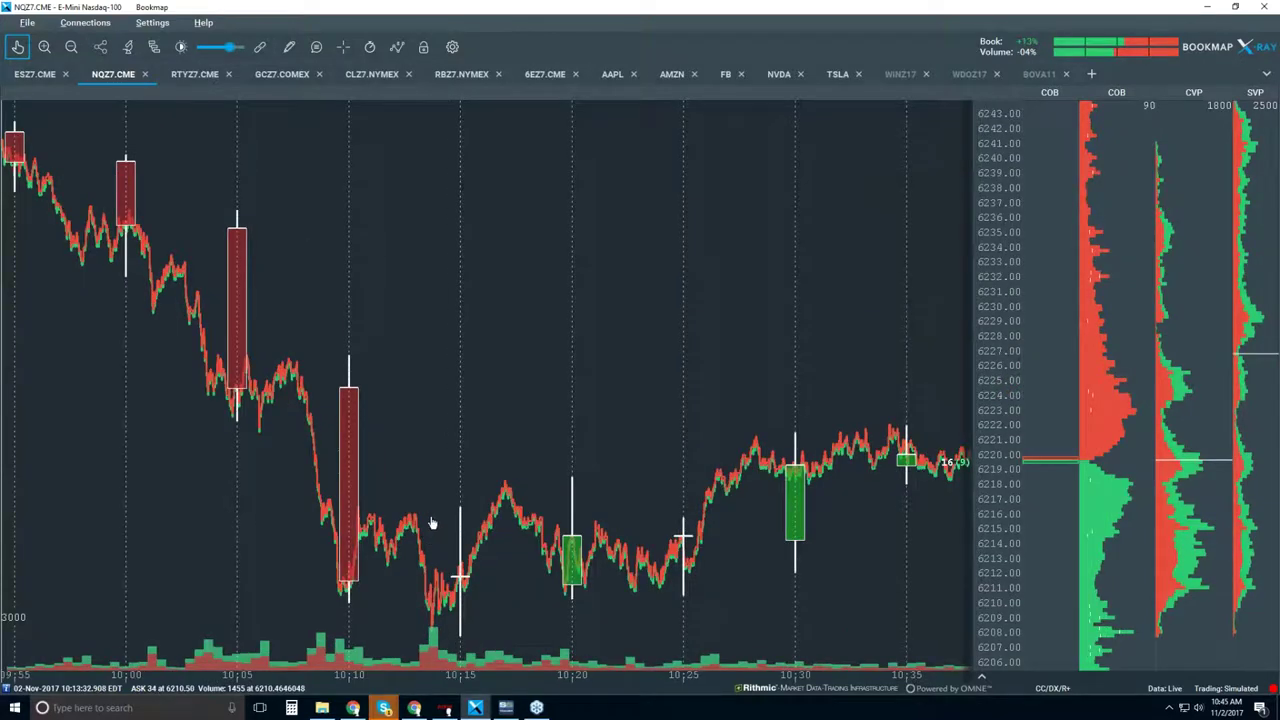
scroll(432, 523, "up", 5)
scroll(480, 492, "down", 2)
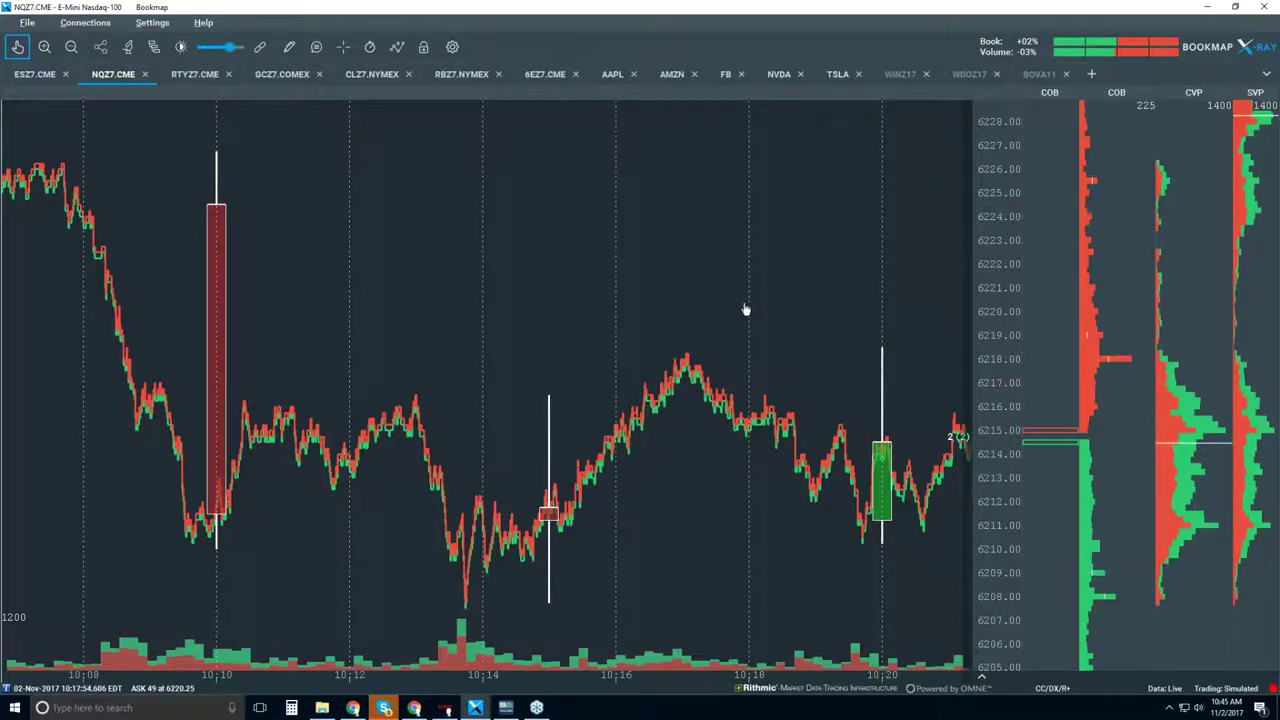
scroll(742, 308, "down", 3)
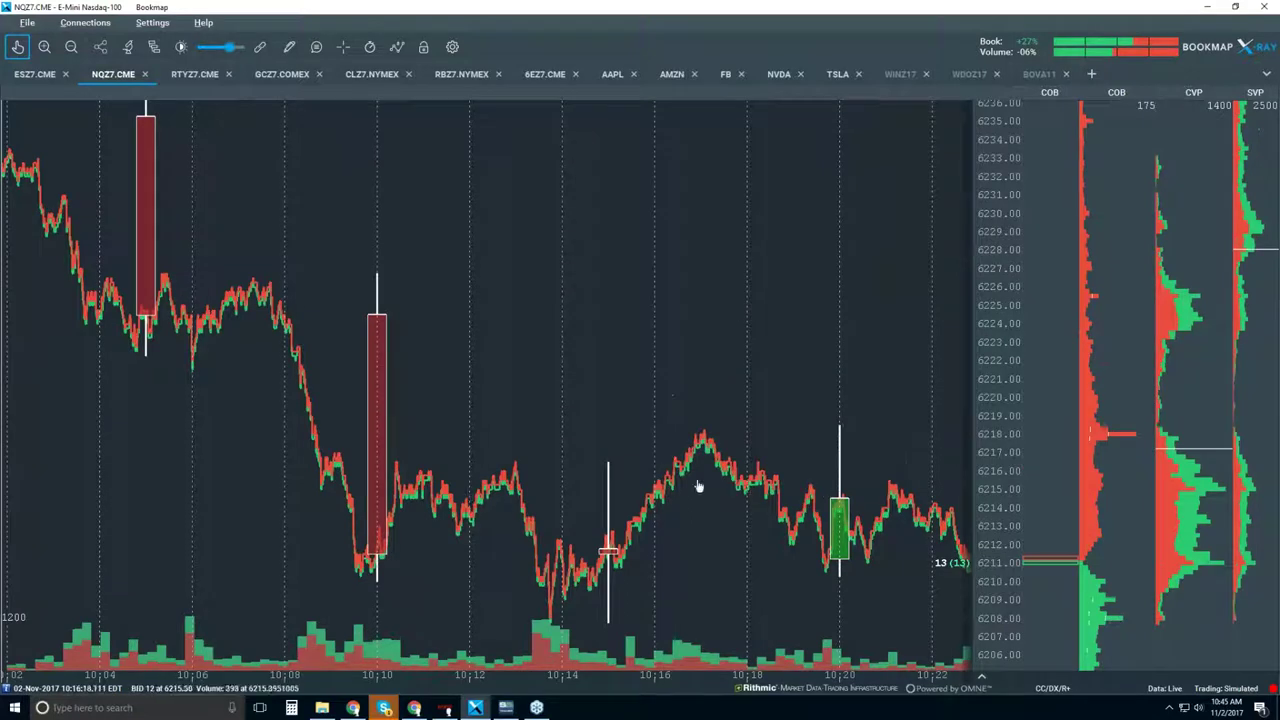
left_click(397, 47)
left_click(445, 127)
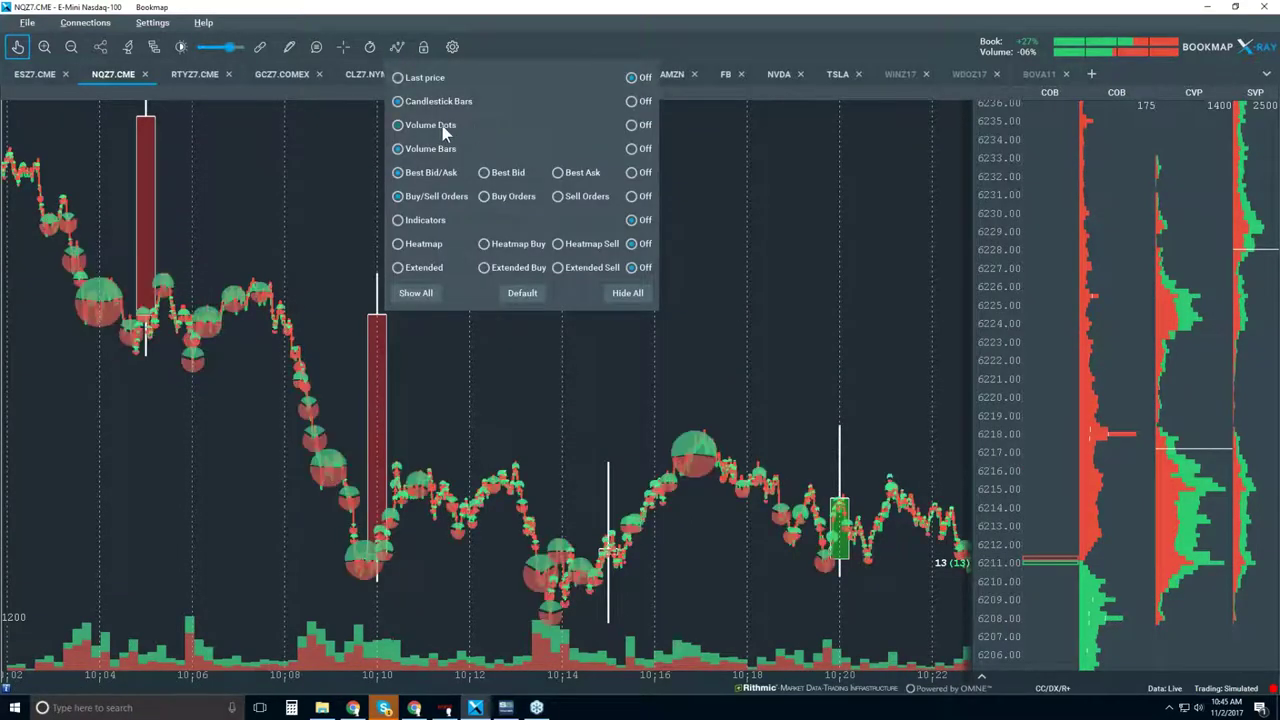
Examine the large buy volume dot around 10:26:27 at 6218.50 in ever finer time detail, down to a single trade cluster.
scroll(551, 417, "up", 3)
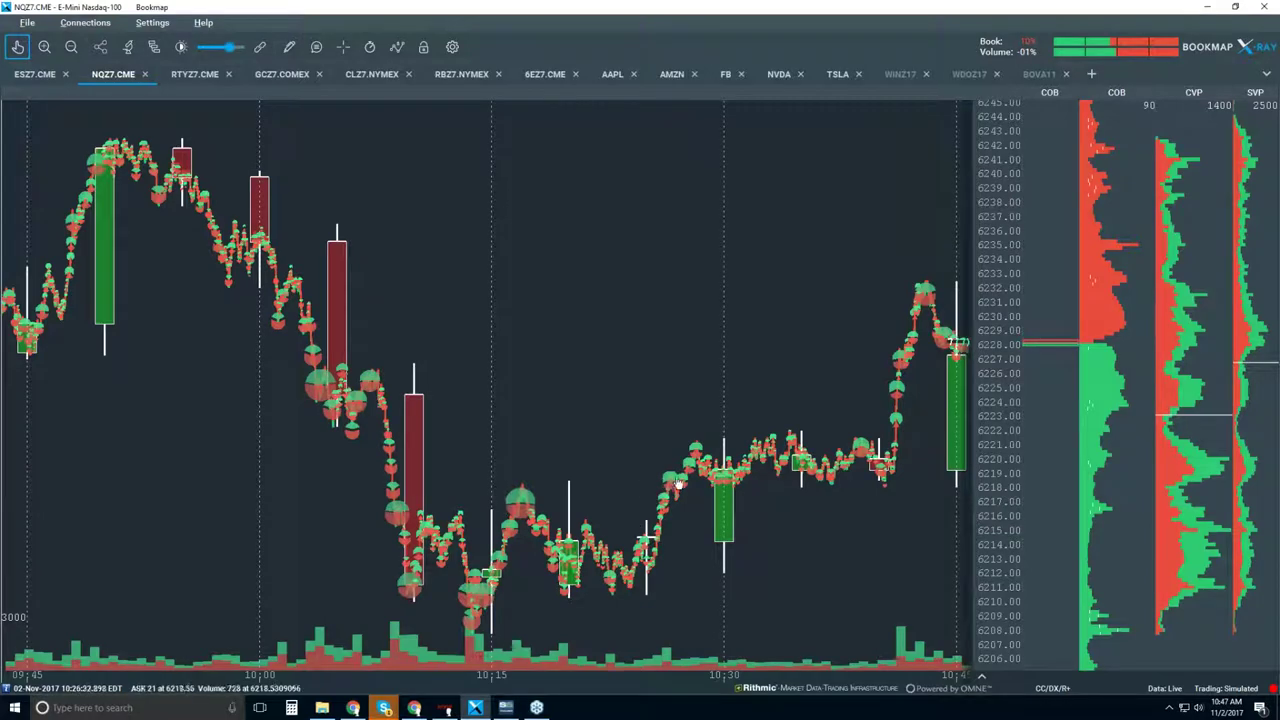
scroll(676, 478, "up", 3)
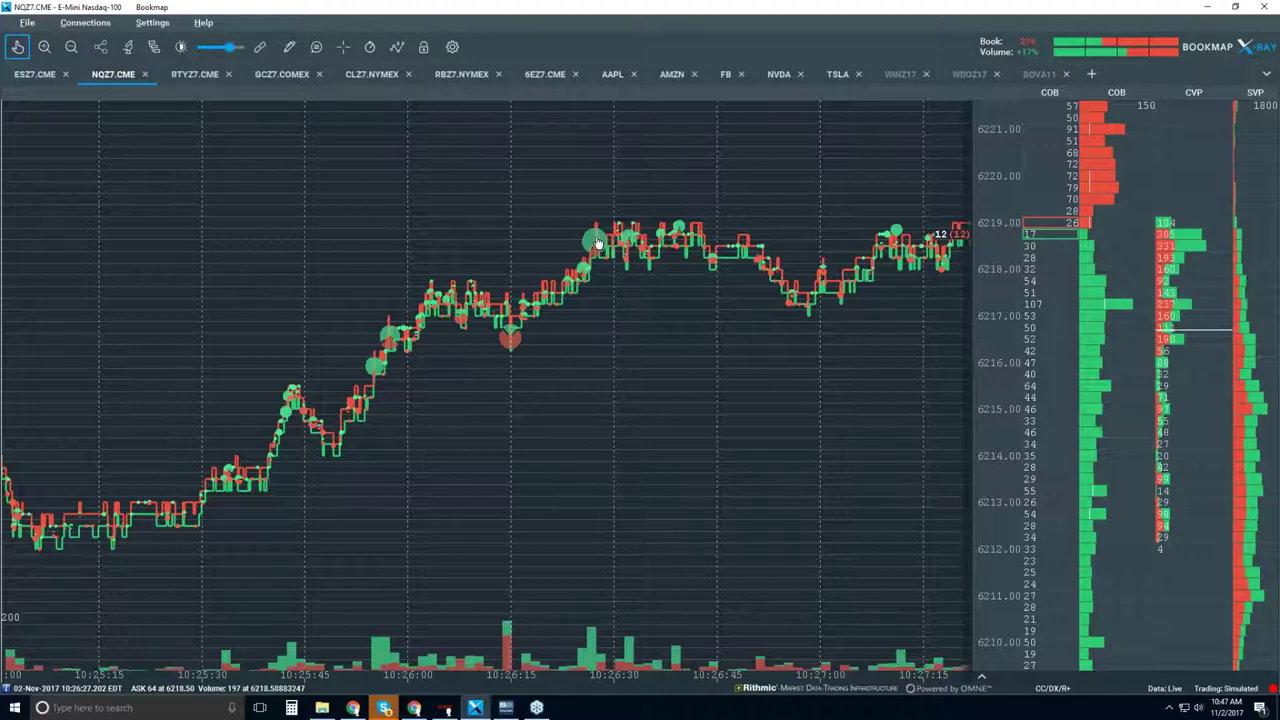
scroll(595, 243, "up", 3)
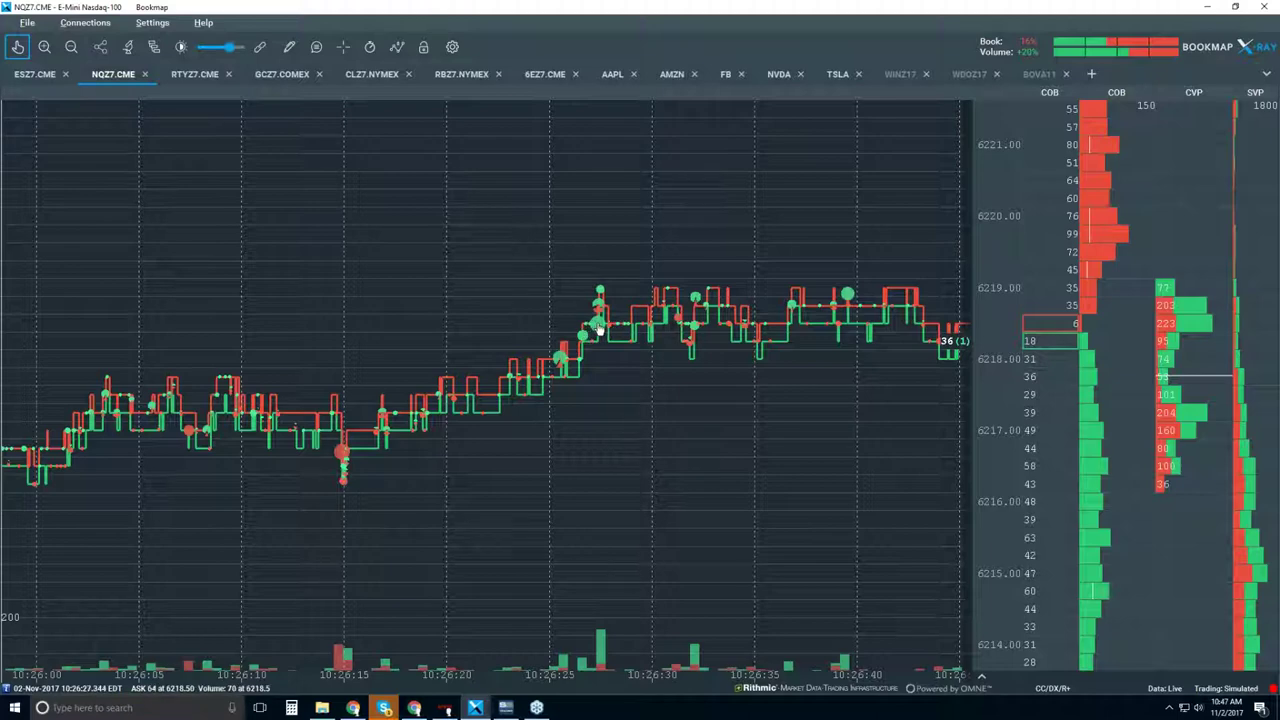
scroll(594, 338, "up", 10)
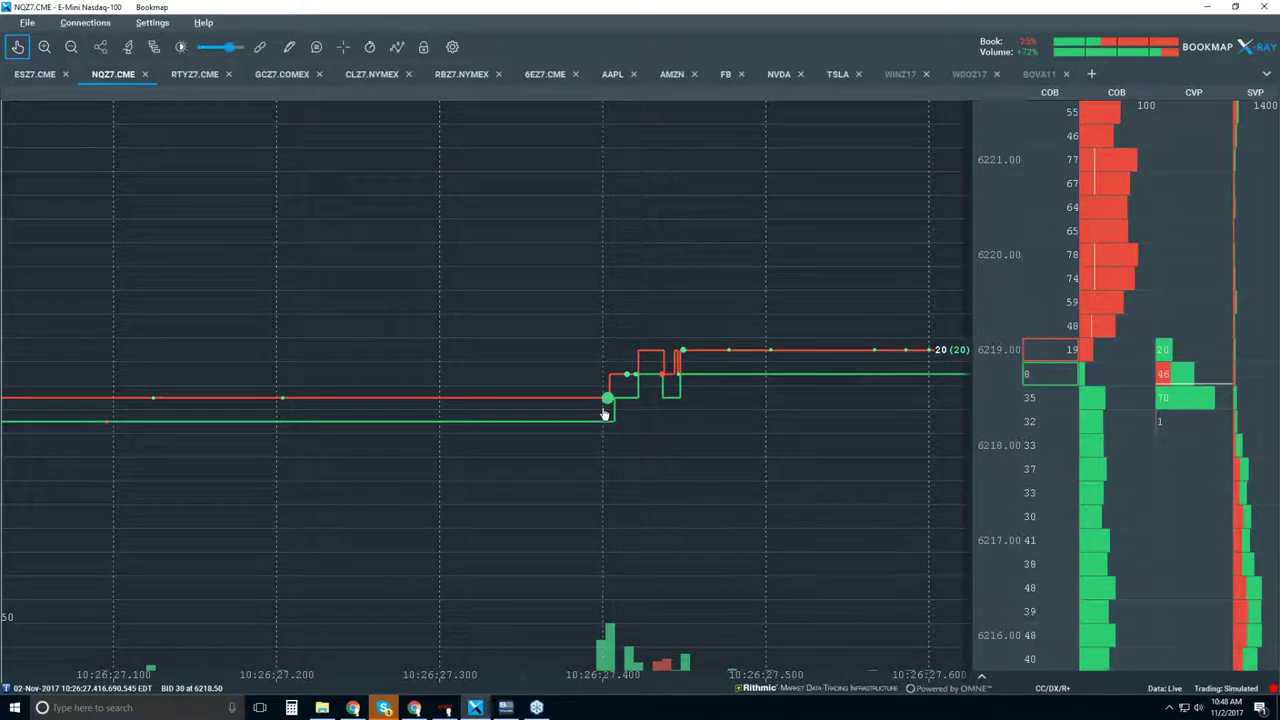
scroll(608, 403, "up", 2)
scroll(610, 400, "up", 5)
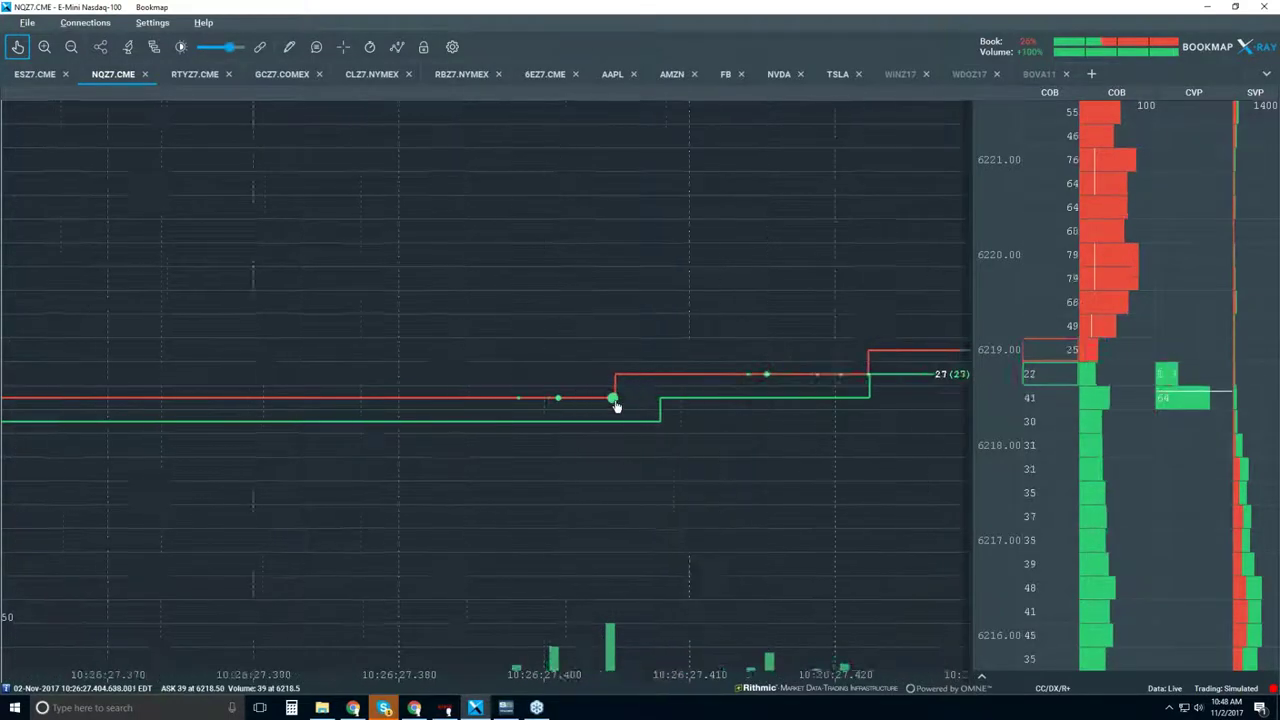
scroll(610, 392, "up", 6)
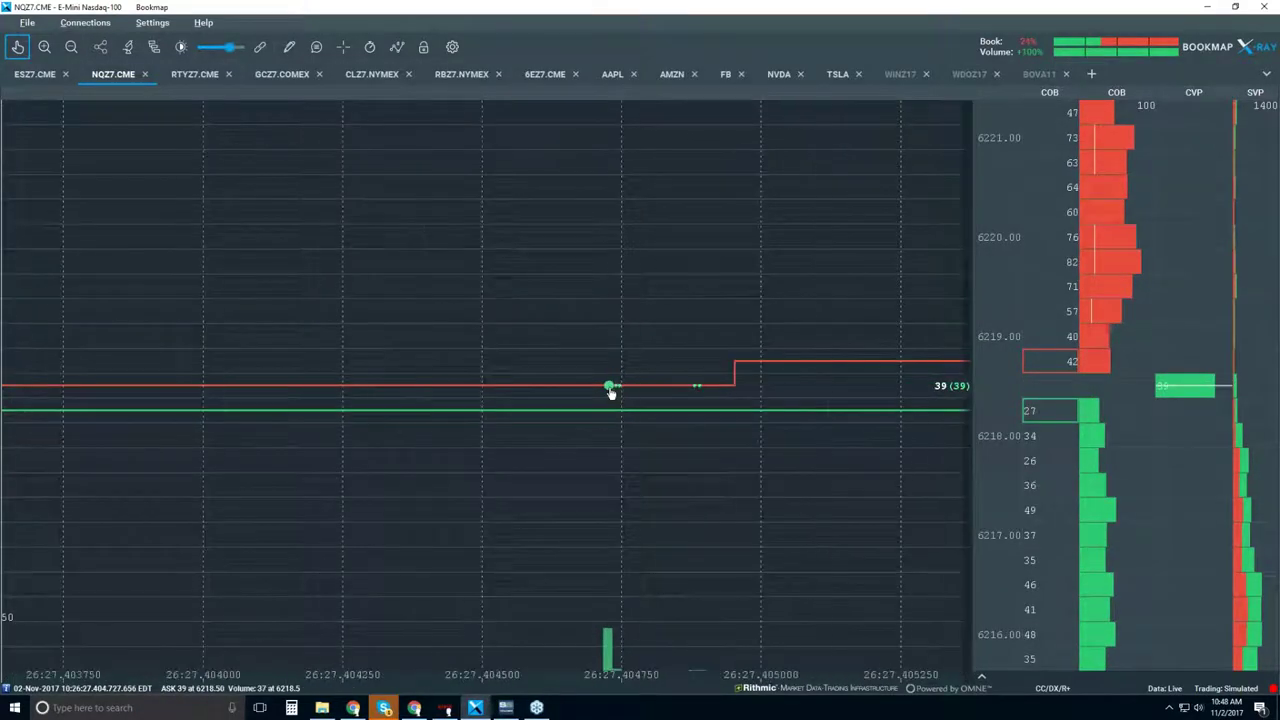
scroll(610, 376, "up", 4)
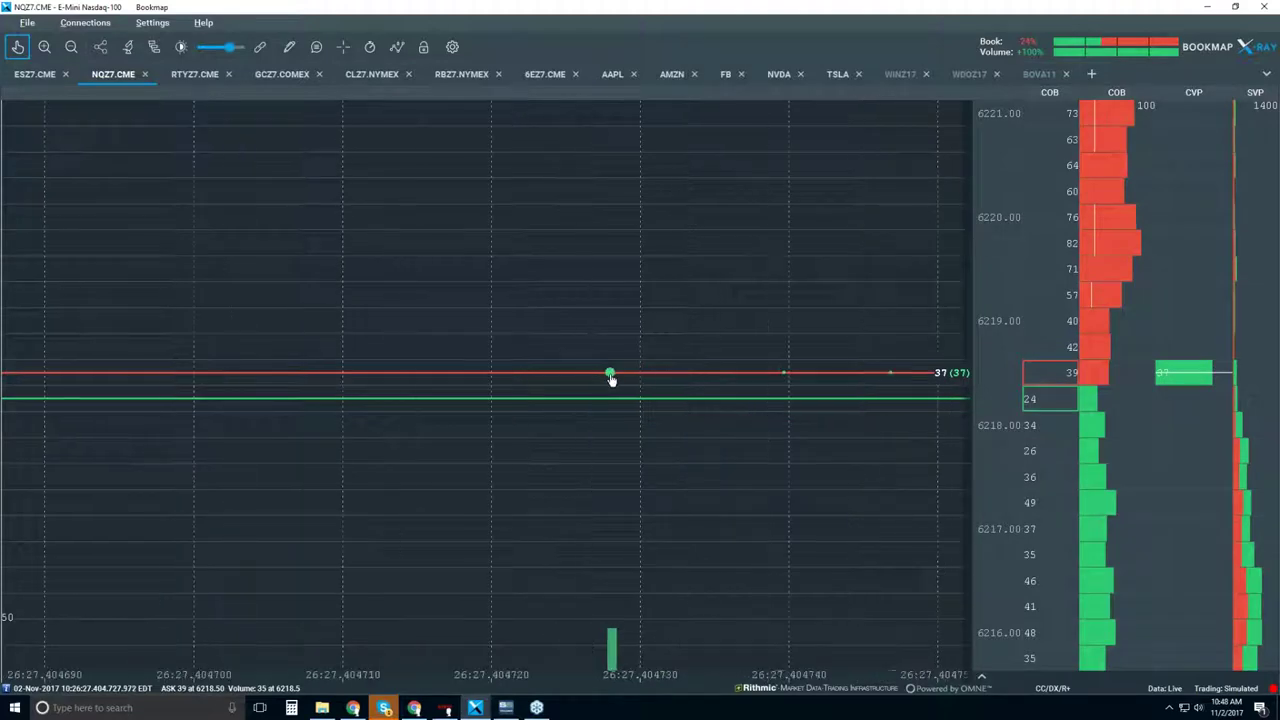
scroll(617, 380, "up", 4)
scroll(691, 383, "up", 3)
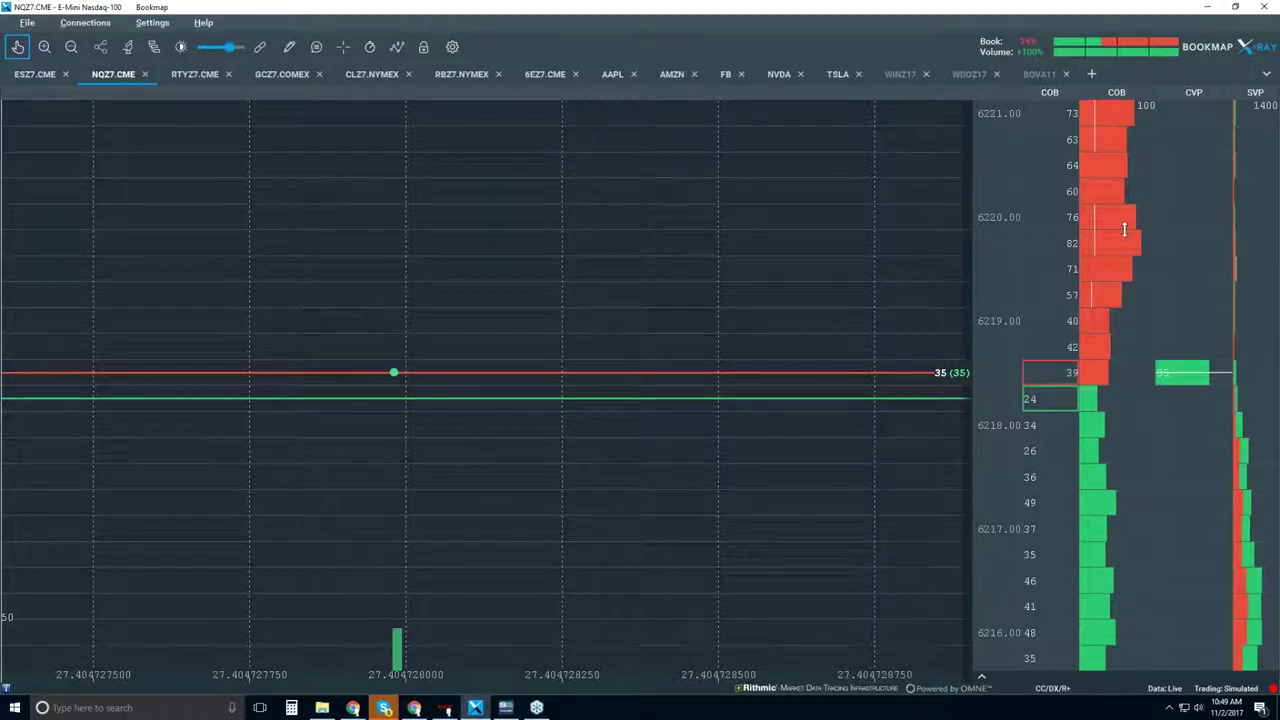
Insert a column beside the chart-range volume profile and set it to Trades Counter.
right_click(1176, 260)
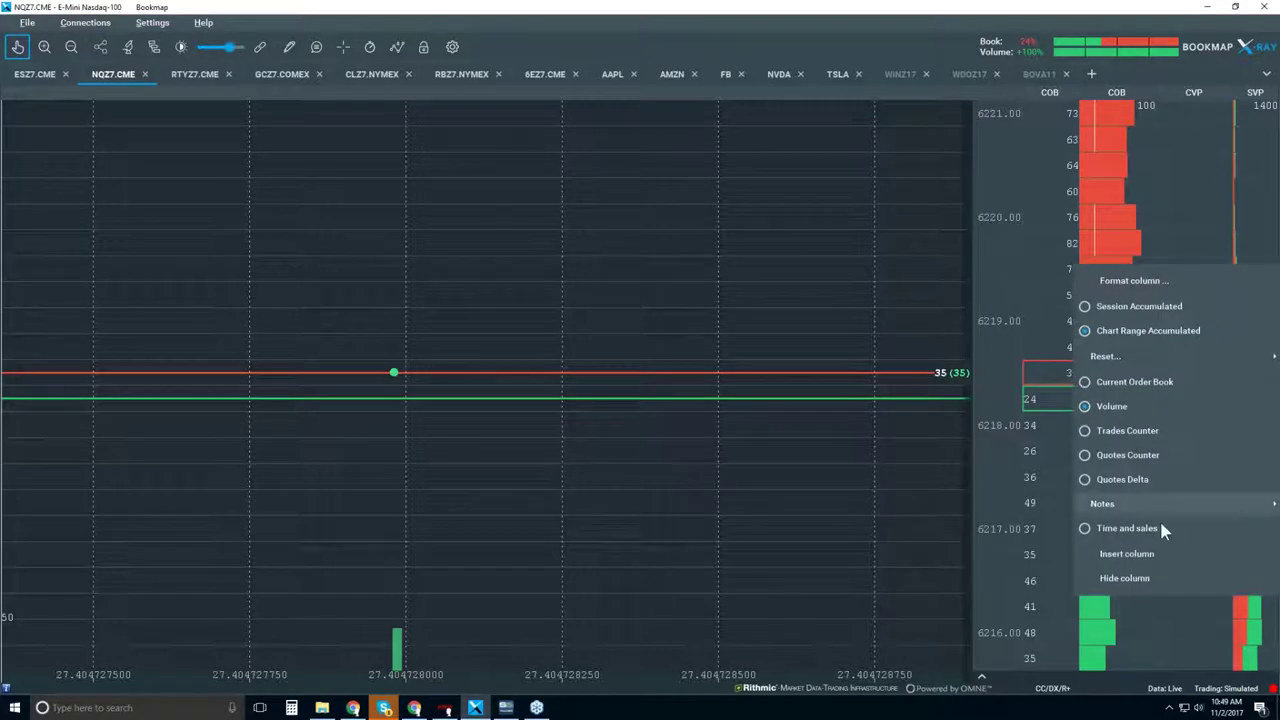
left_click(1128, 554)
right_click(1100, 300)
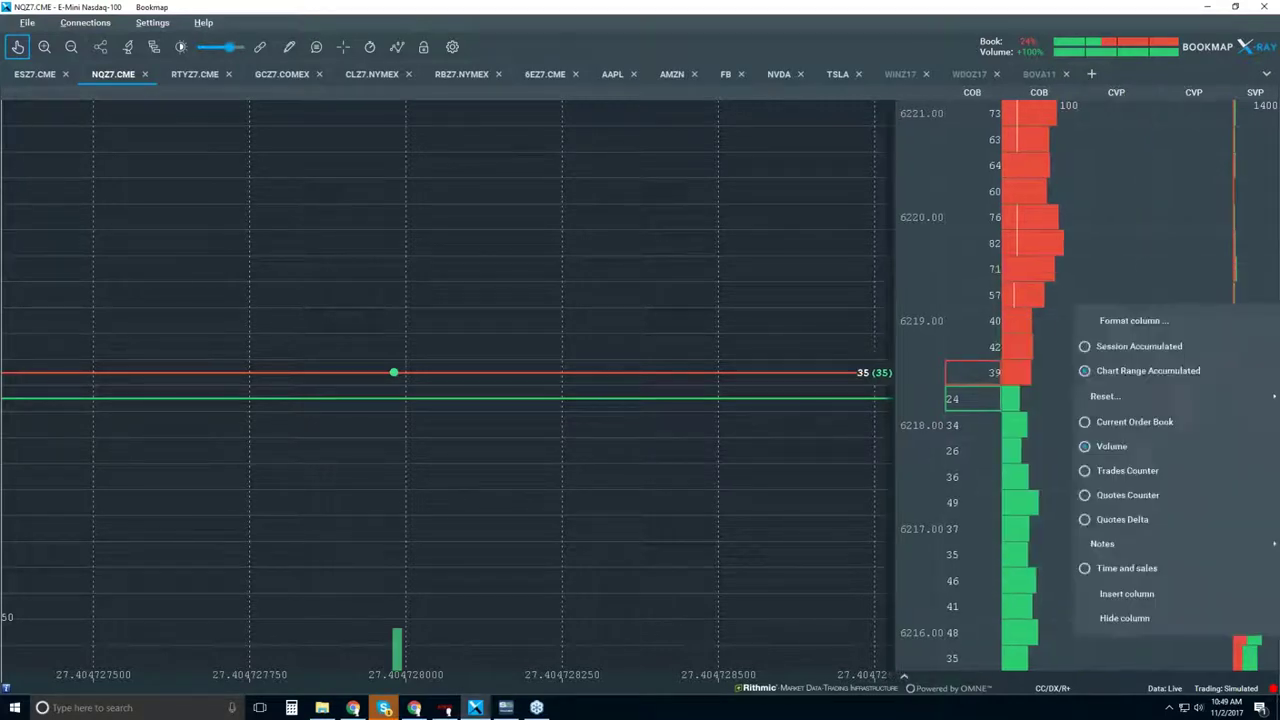
left_click(1172, 466)
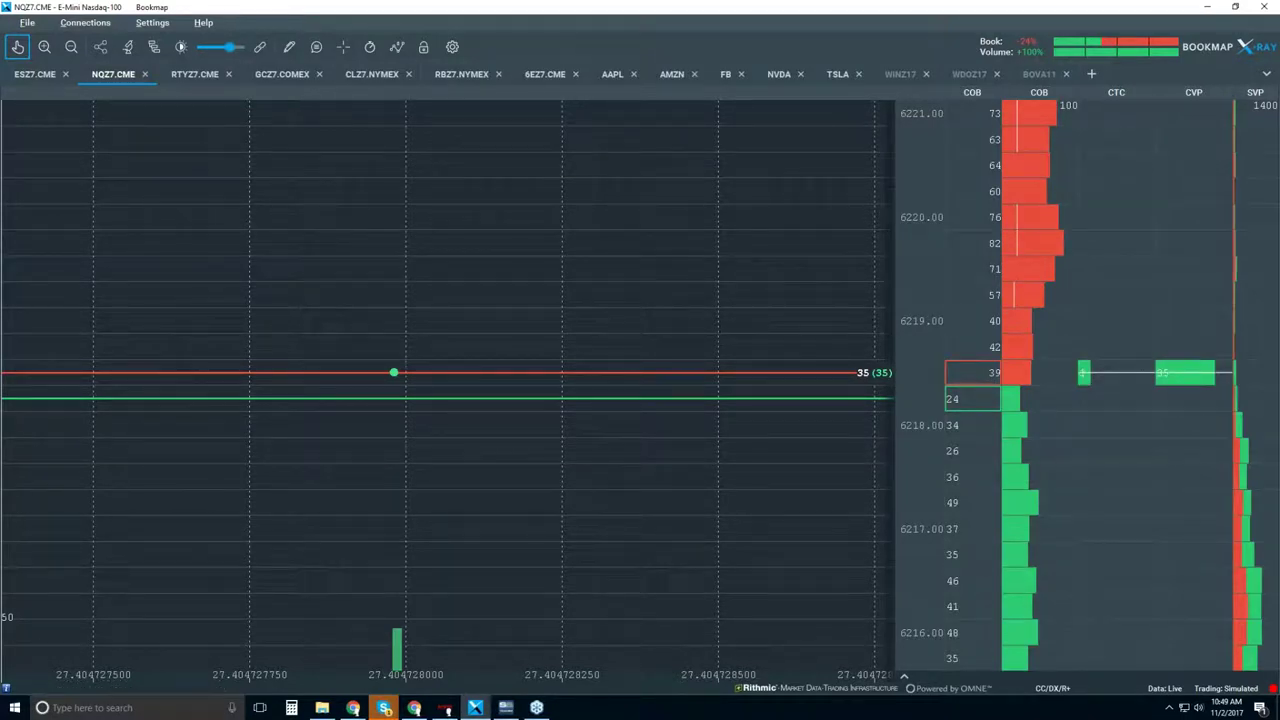
Compare the trade counts with the traded volume at 6218.50 over progressively wider time ranges around 10:26:27.404.
scroll(594, 334, "down", 2)
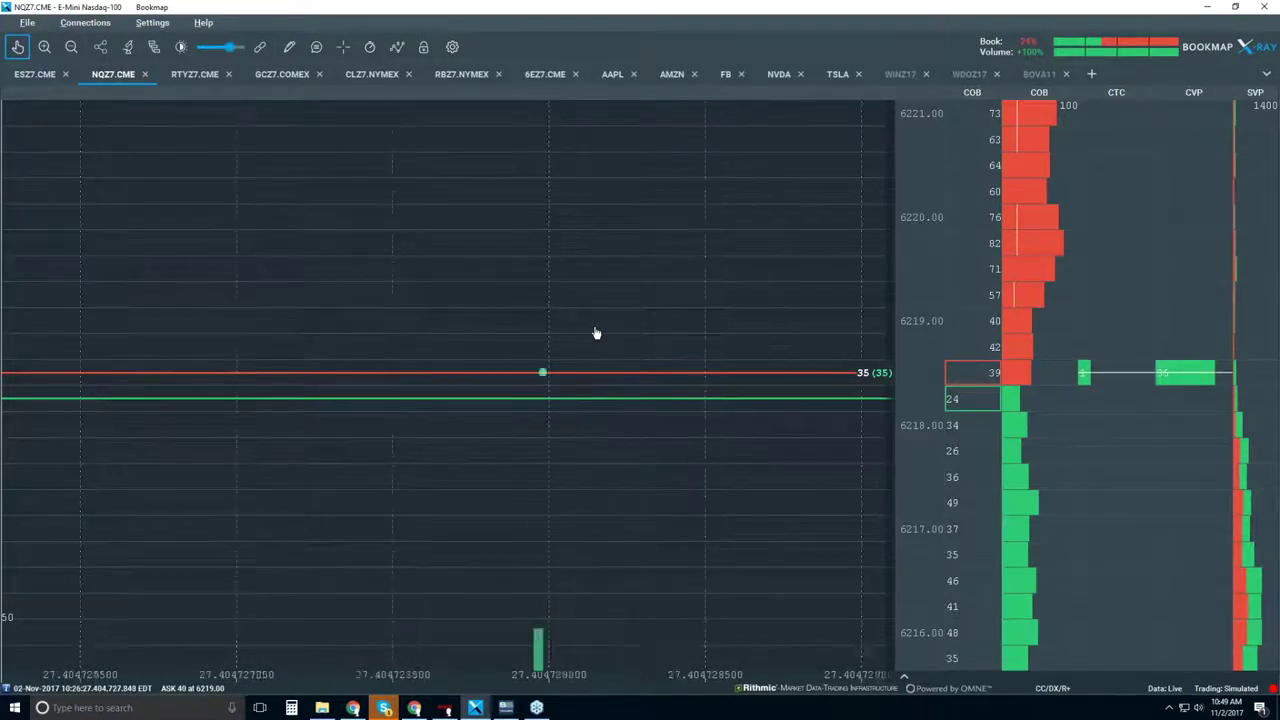
scroll(595, 333, "down", 3)
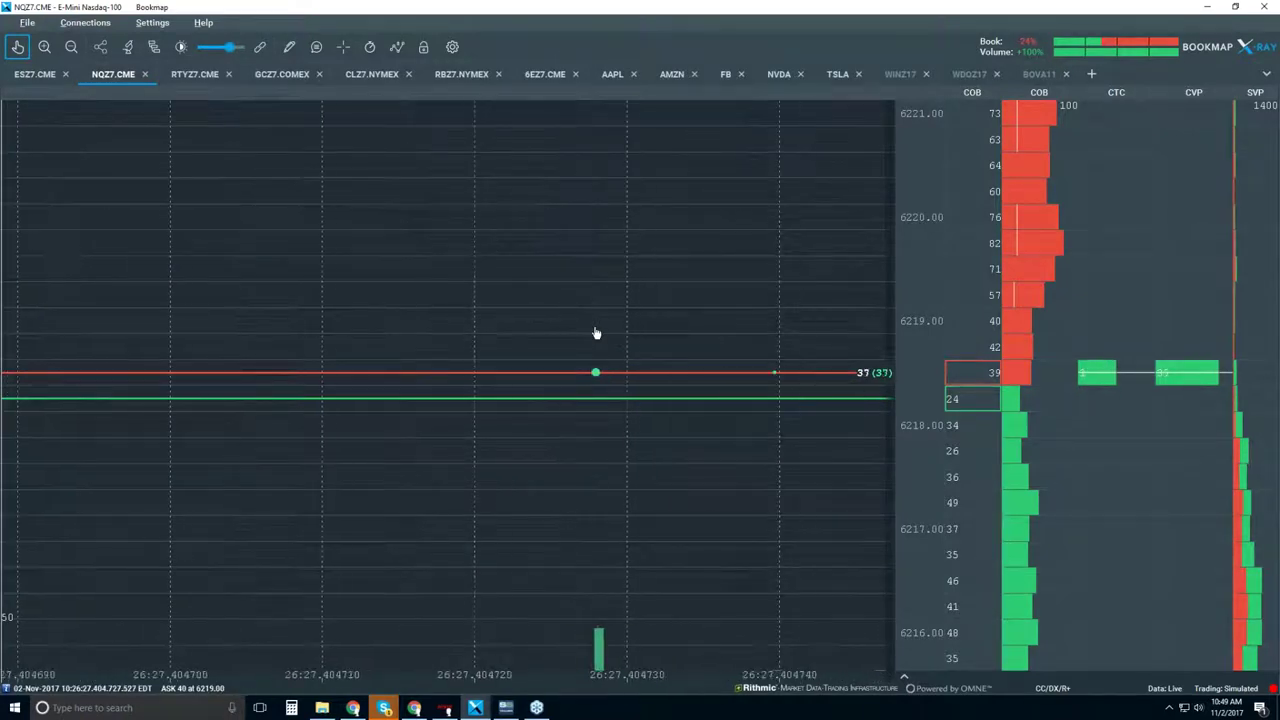
scroll(595, 333, "down", 1)
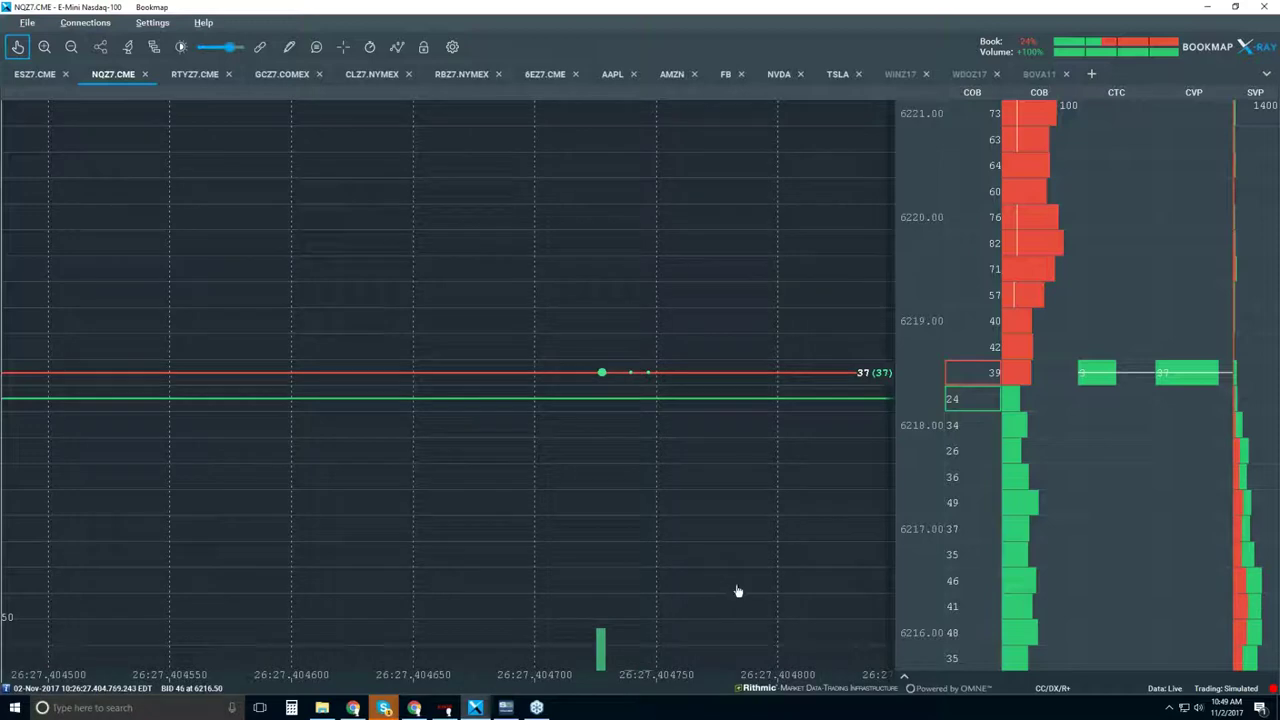
scroll(588, 420, "down", 2)
scroll(584, 436, "down", 2)
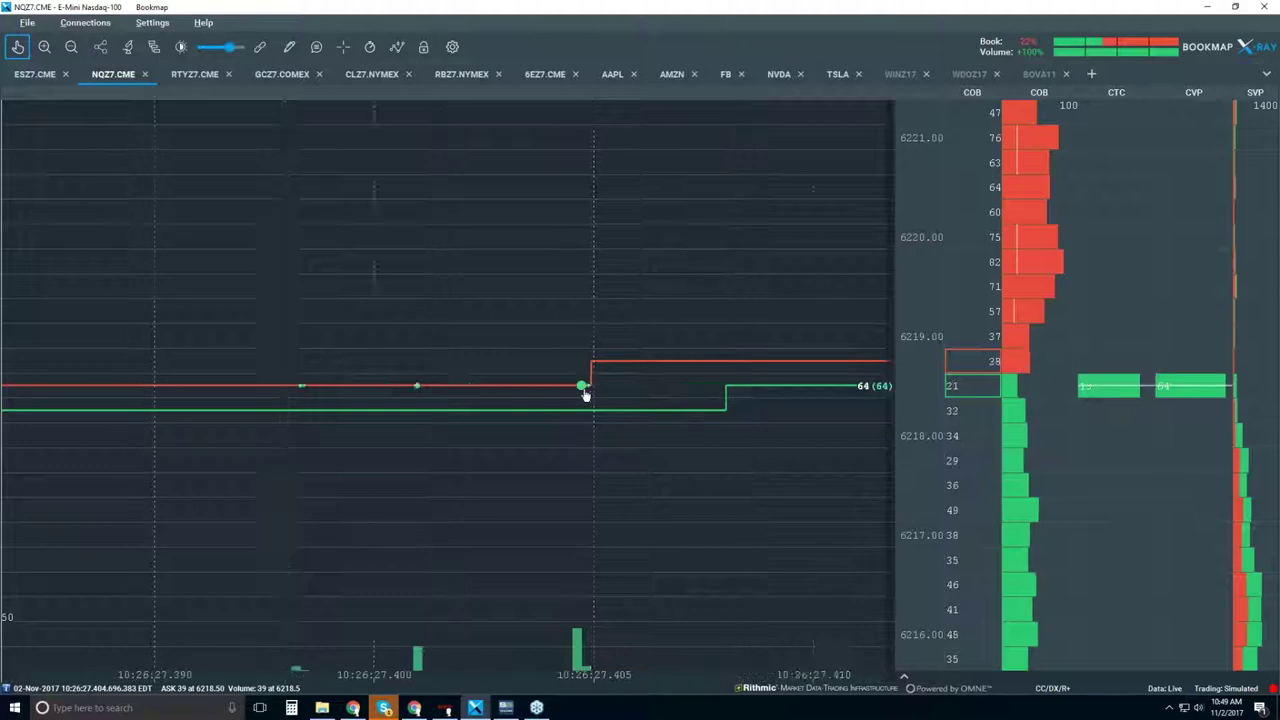
Examine the individual trades at 6218.50 around 10:26:27.404, and how they merge into volume dots over ranges up to a minute.
scroll(586, 396, "up", 5)
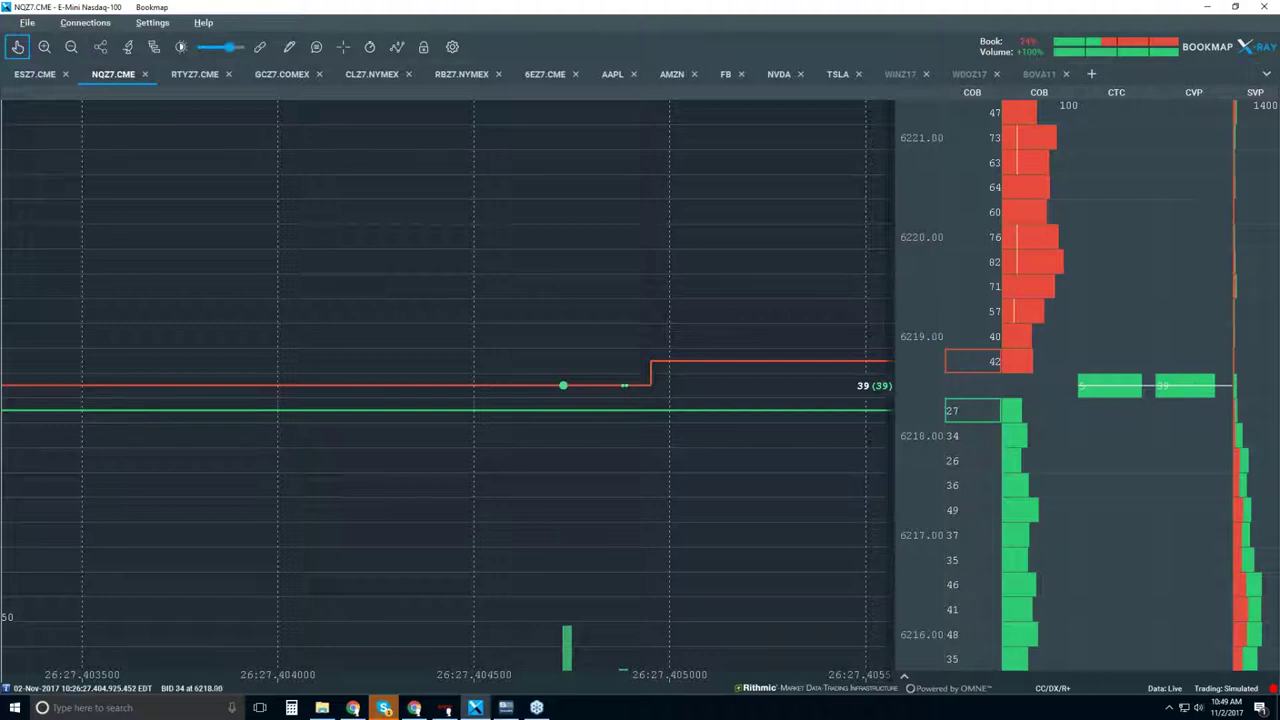
scroll(613, 402, "down", 5)
scroll(612, 401, "down", 3)
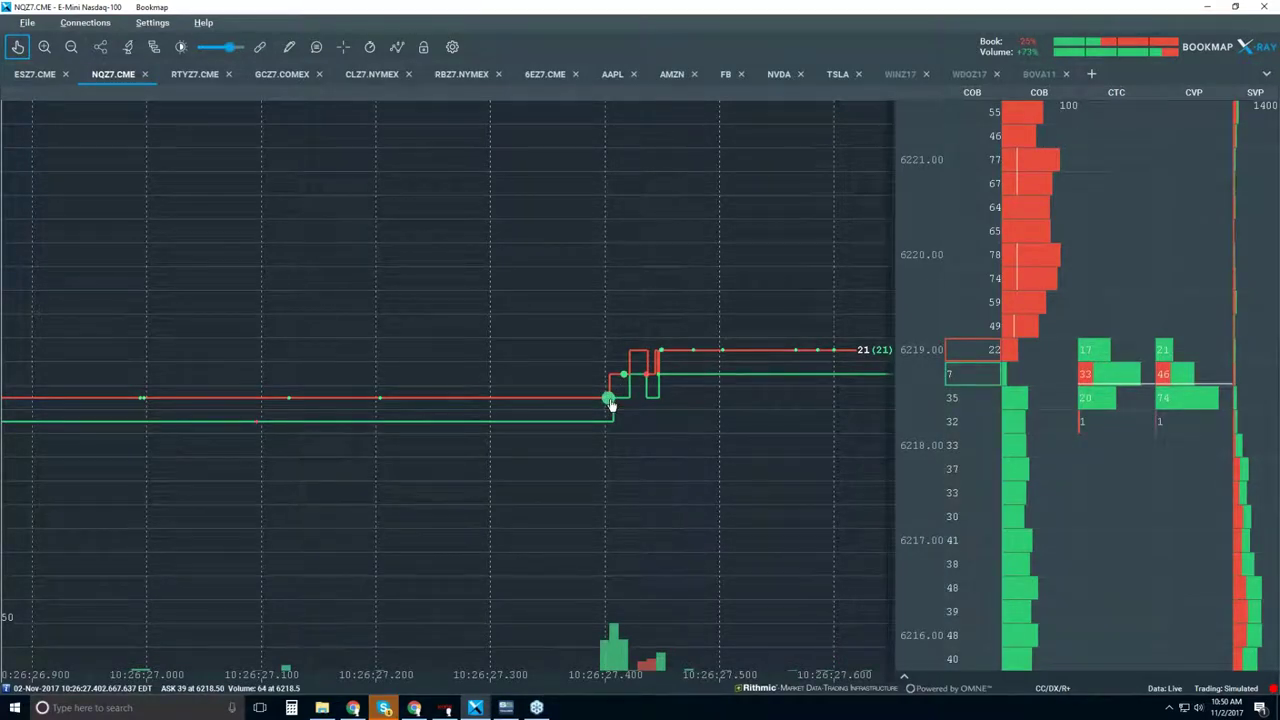
scroll(611, 403, "down", 2)
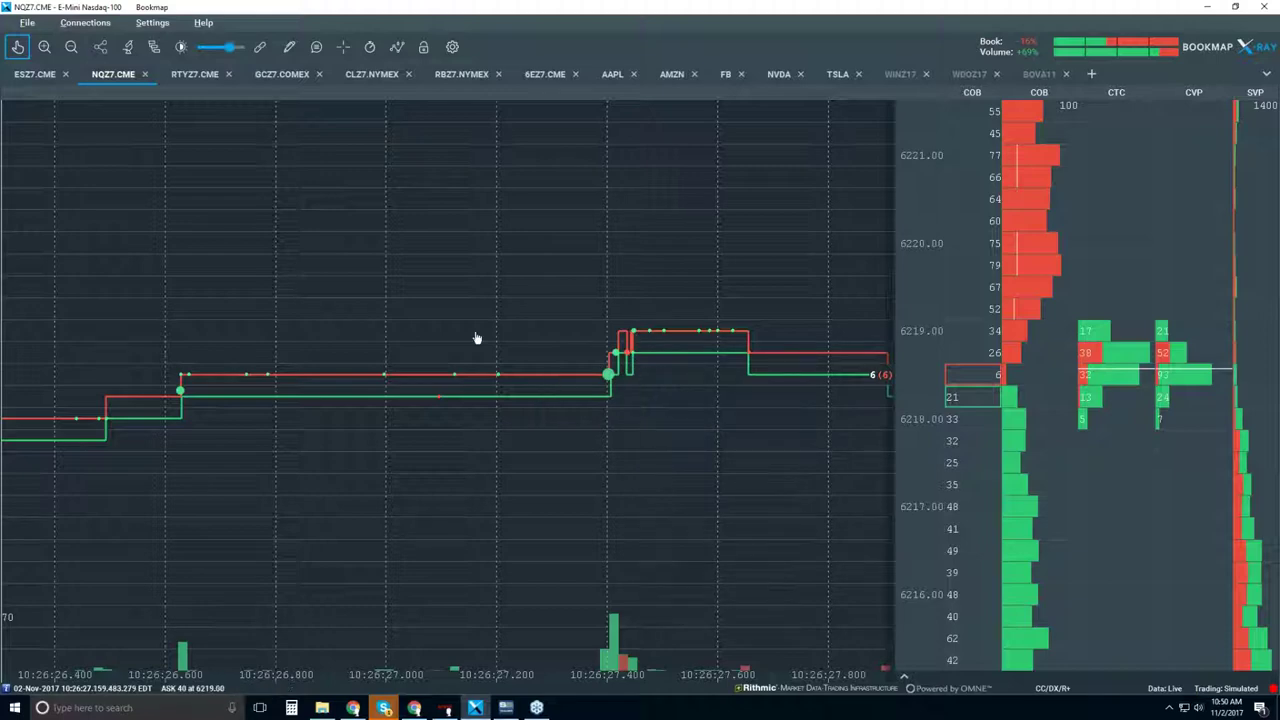
scroll(477, 338, "down", 2)
scroll(477, 338, "down", 2)
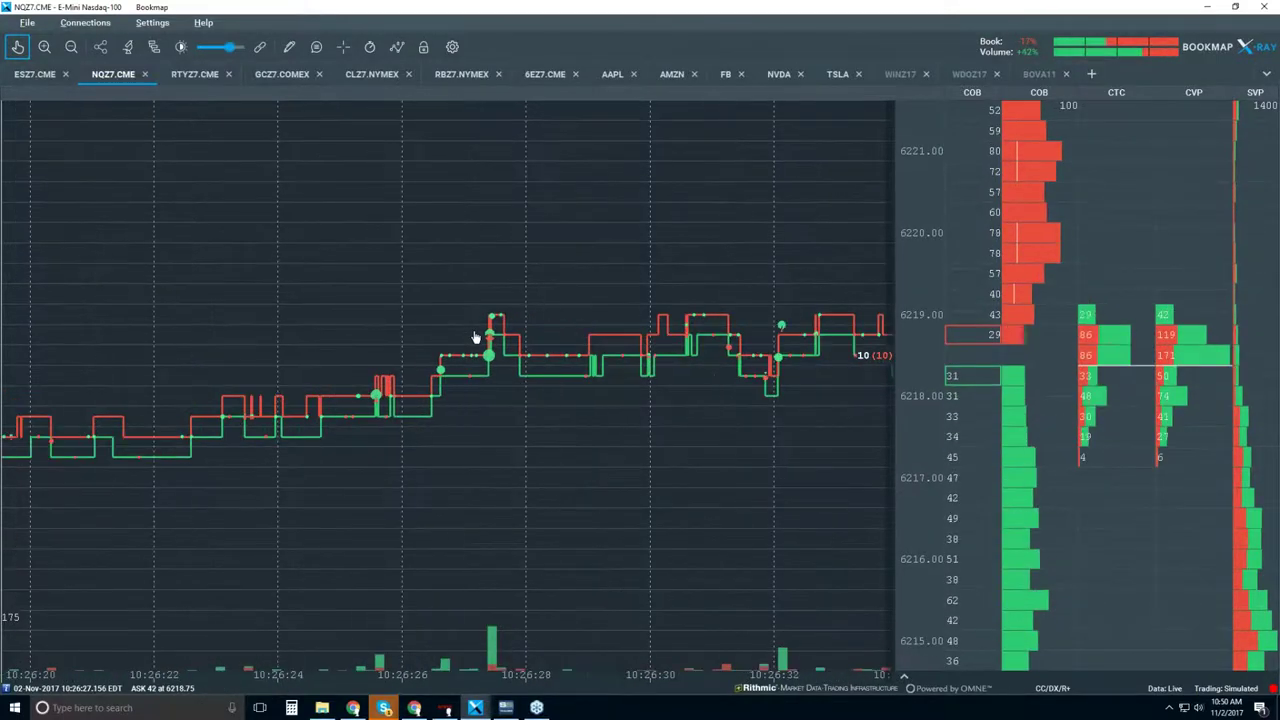
scroll(477, 338, "down", 3)
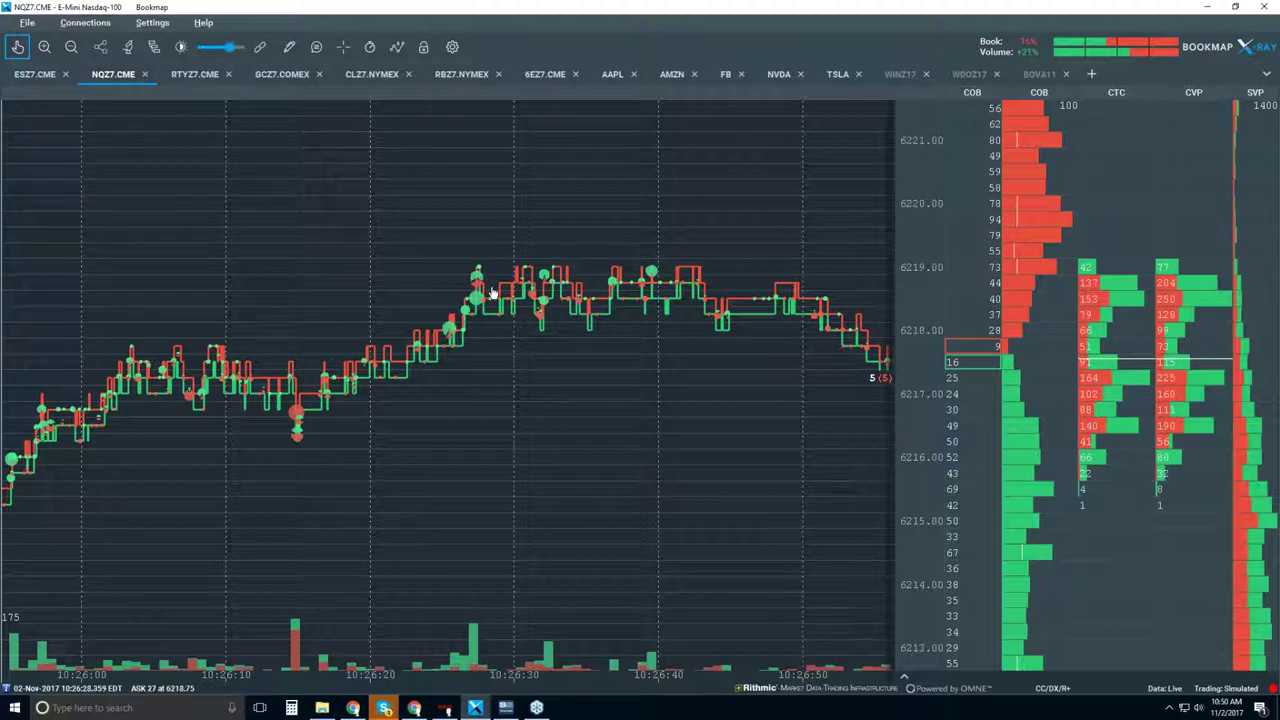
Read the large volume dot near 10:26:27 with the data tooltip, compare it with the surrounding five-minute candles, and turn the tooltip off.
key("t")
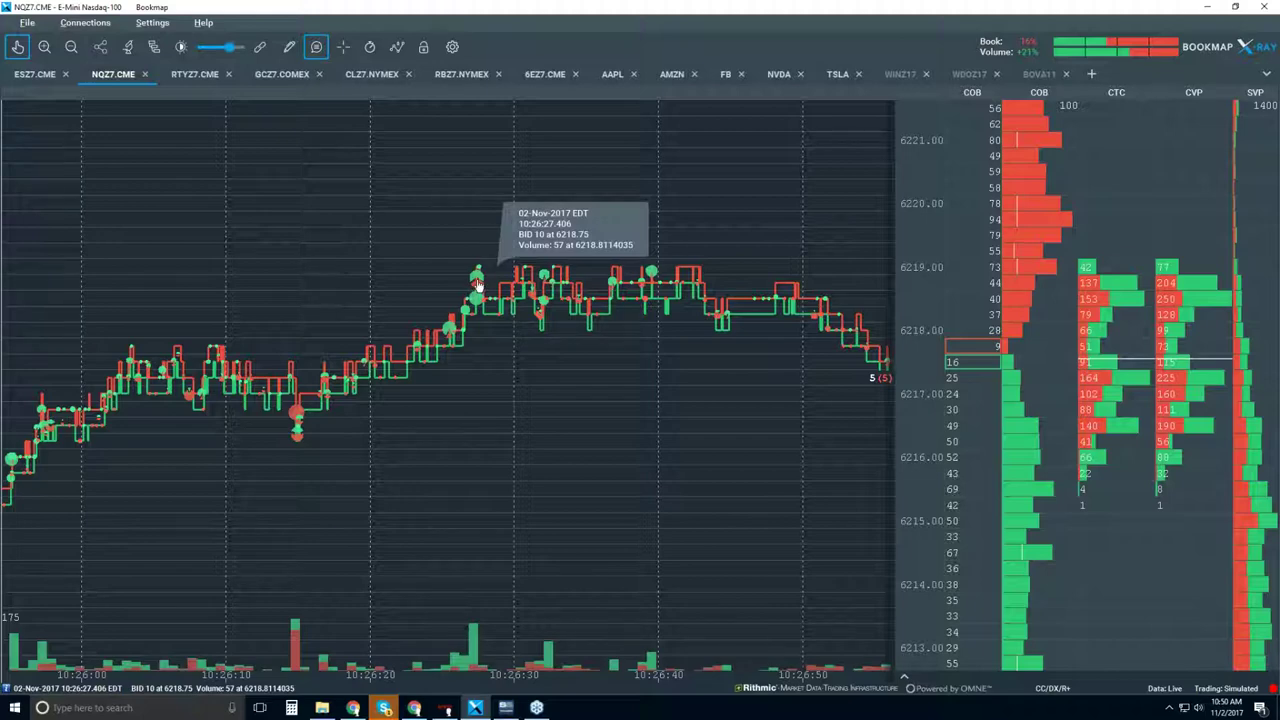
scroll(477, 285, "down", 3)
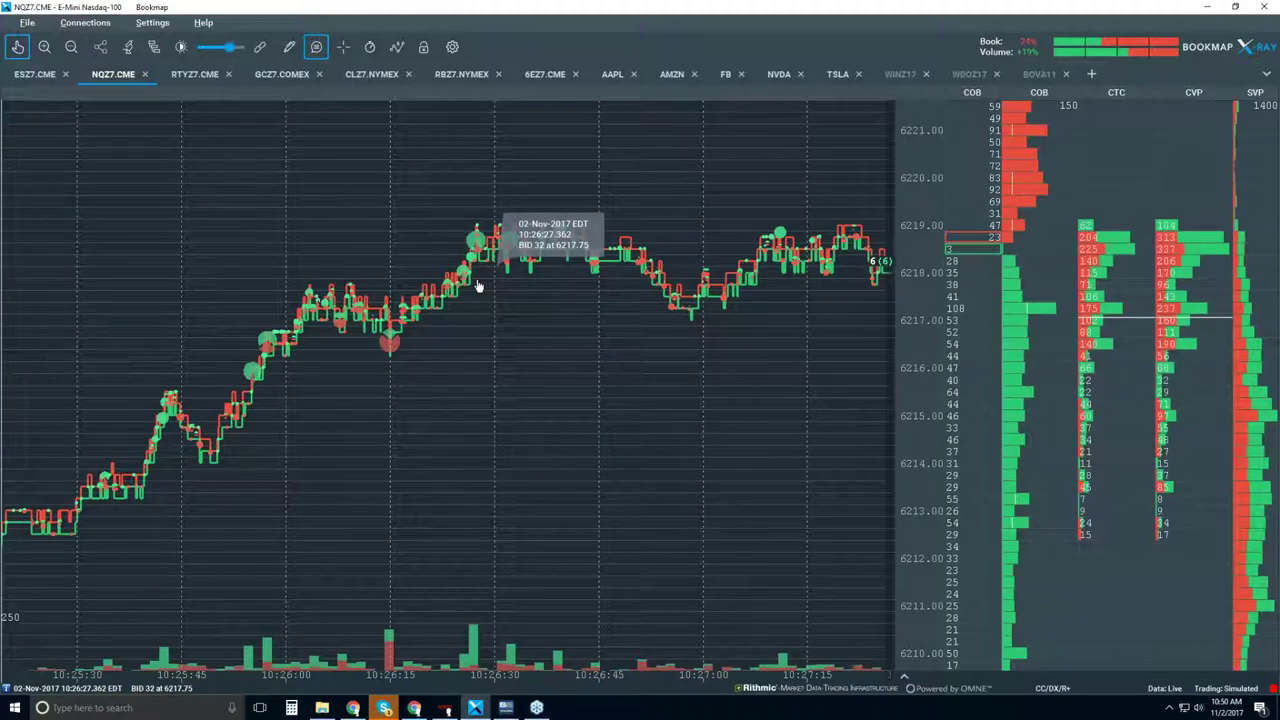
scroll(477, 285, "down", 3)
scroll(477, 285, "down", 6)
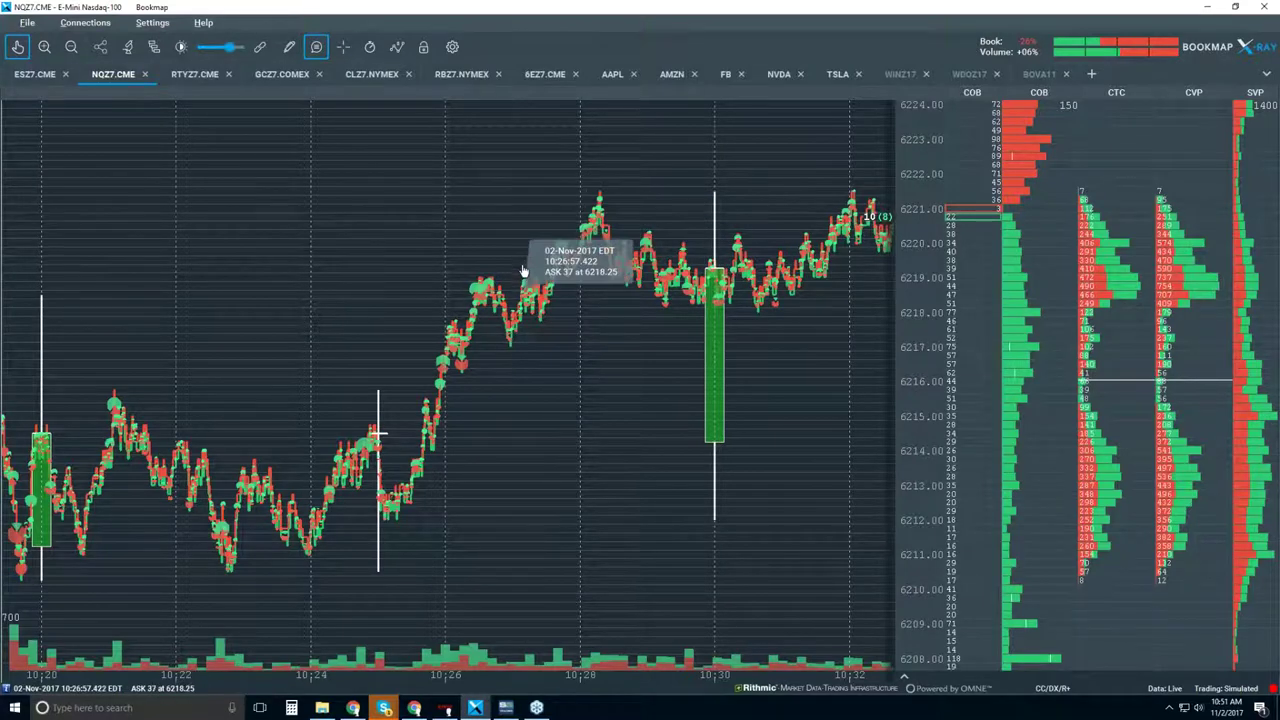
scroll(520, 268, "up", 2)
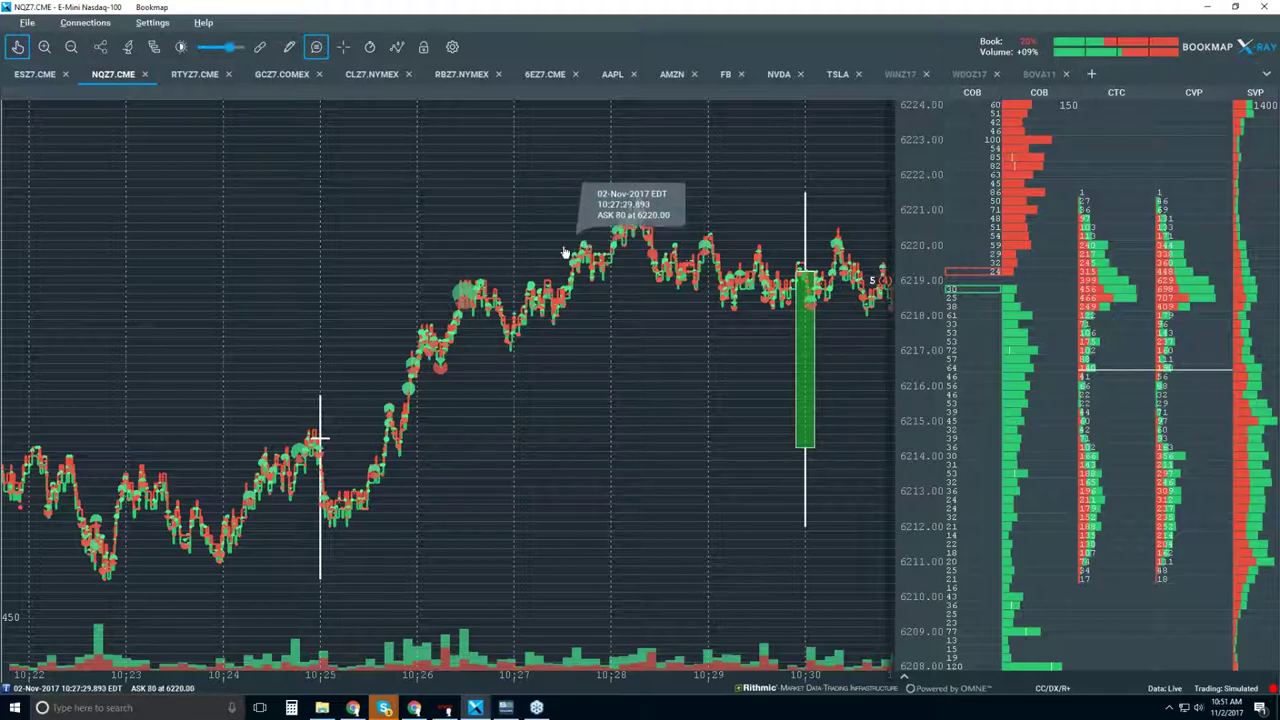
left_click(316, 46)
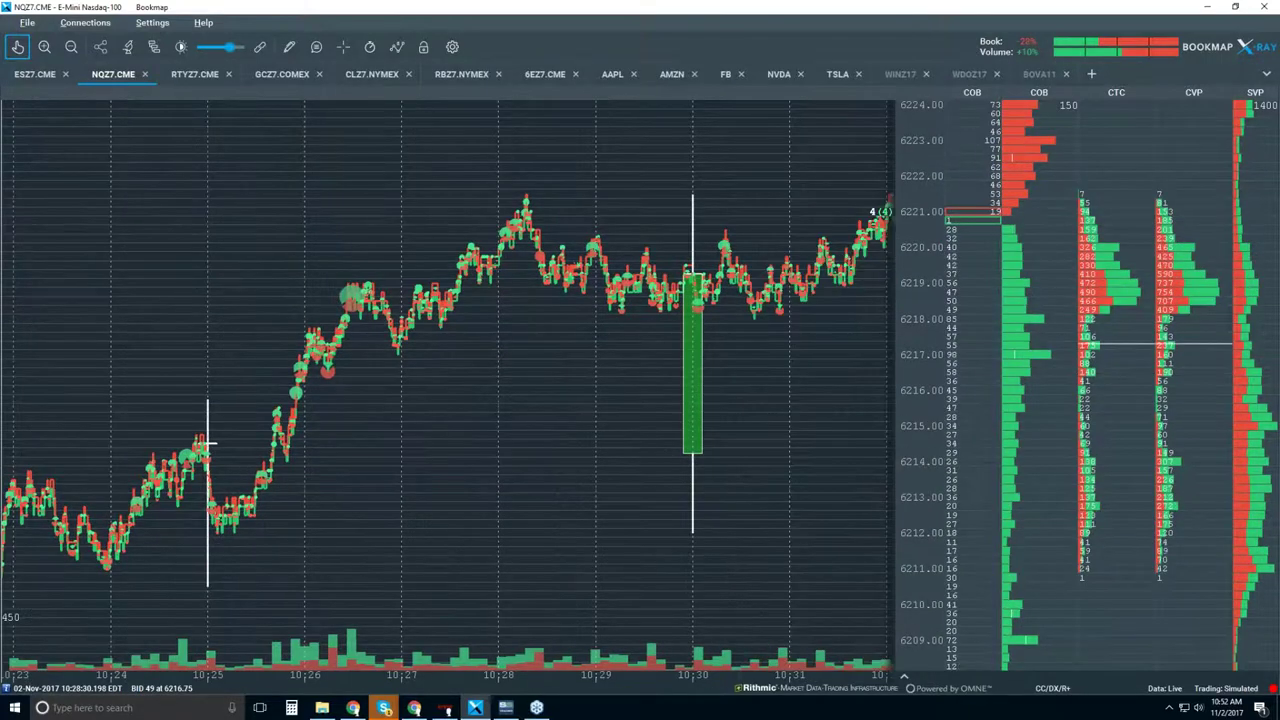
Compare the candlesticks with the volume dots and bid/ask swings from about 10:25 up to the live price.
scroll(448, 380, "down", 2)
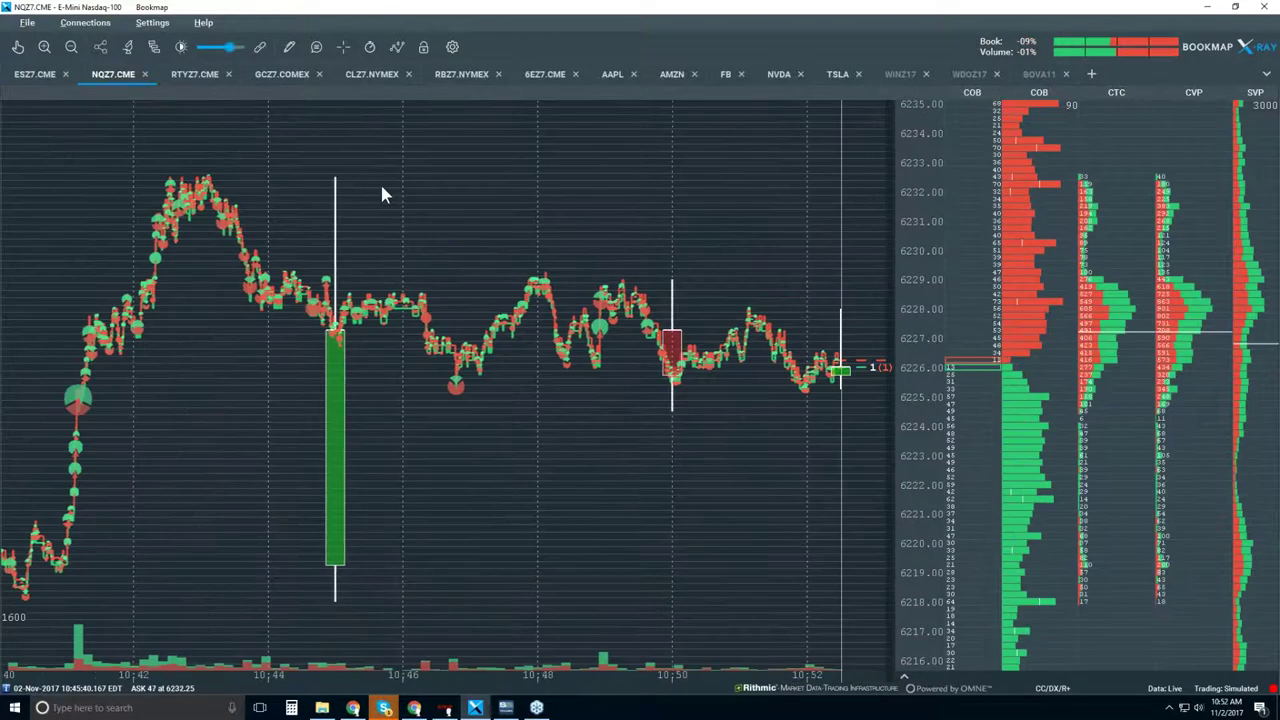
scroll(381, 187, "down", 2)
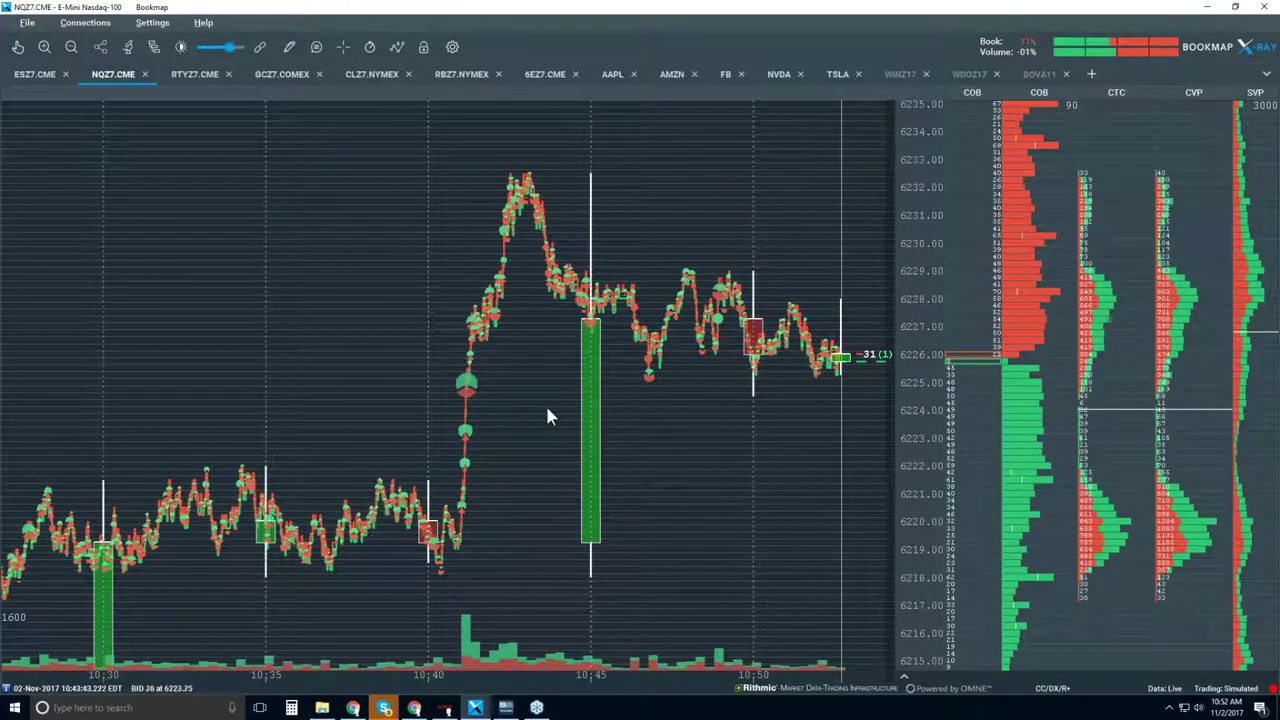
scroll(542, 403, "down", 2)
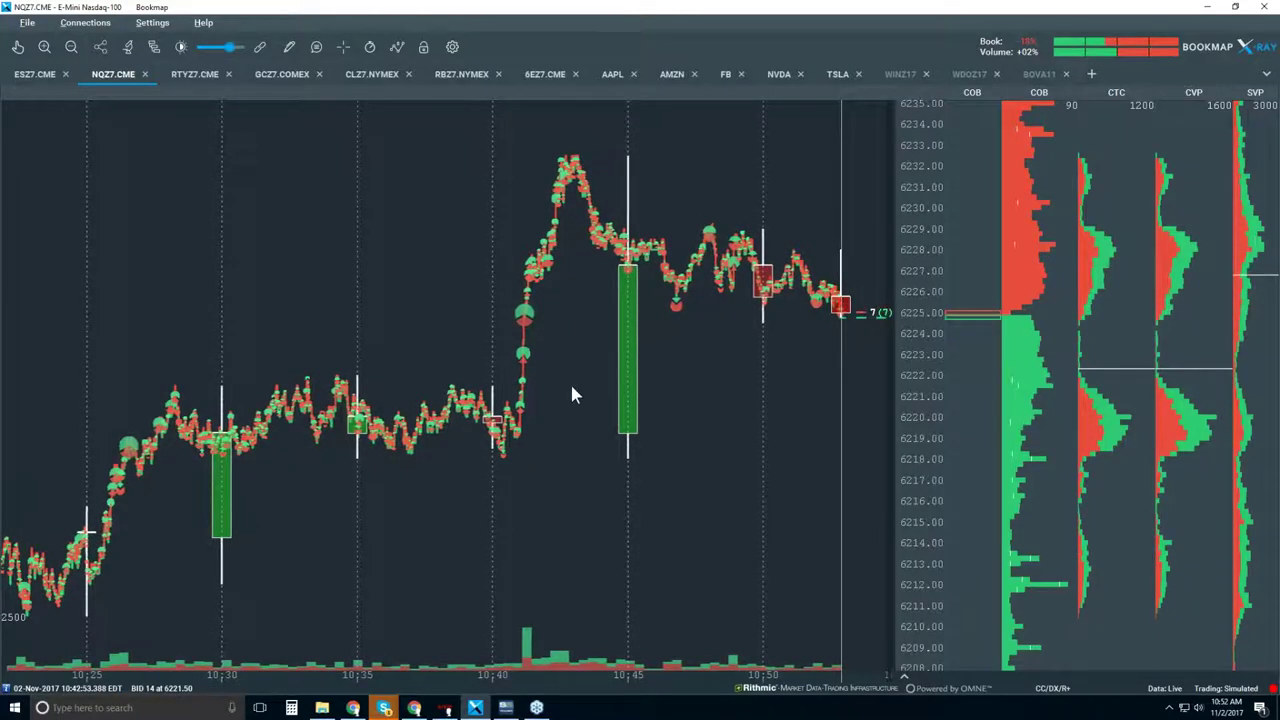
scroll(834, 257, "up", 3)
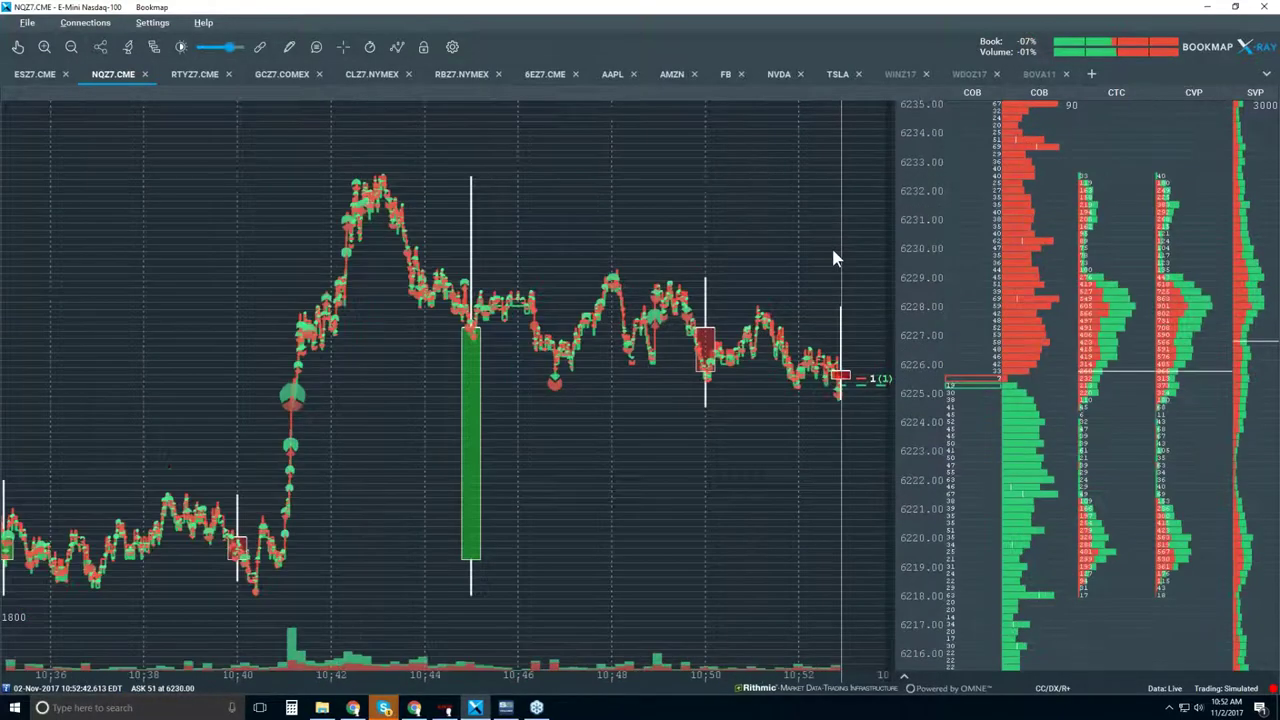
scroll(895, 380, "up", 2)
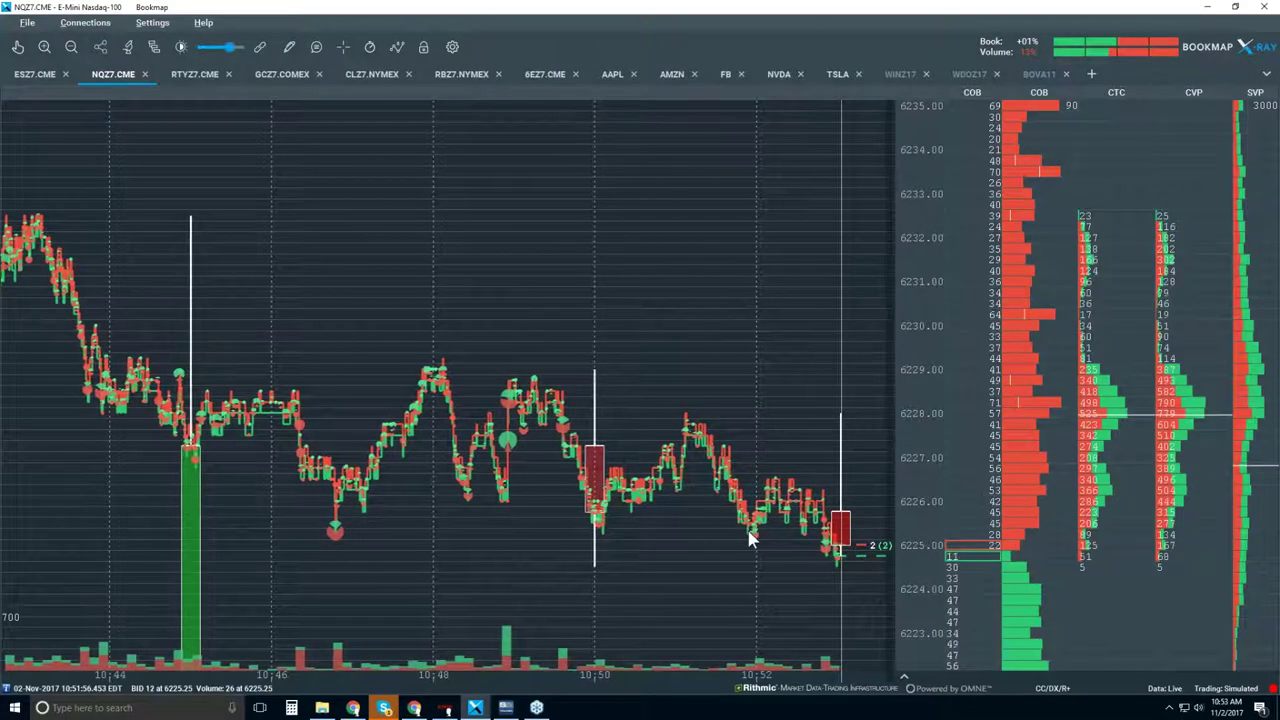
scroll(748, 531, "down", 2)
scroll(748, 531, "up", 3)
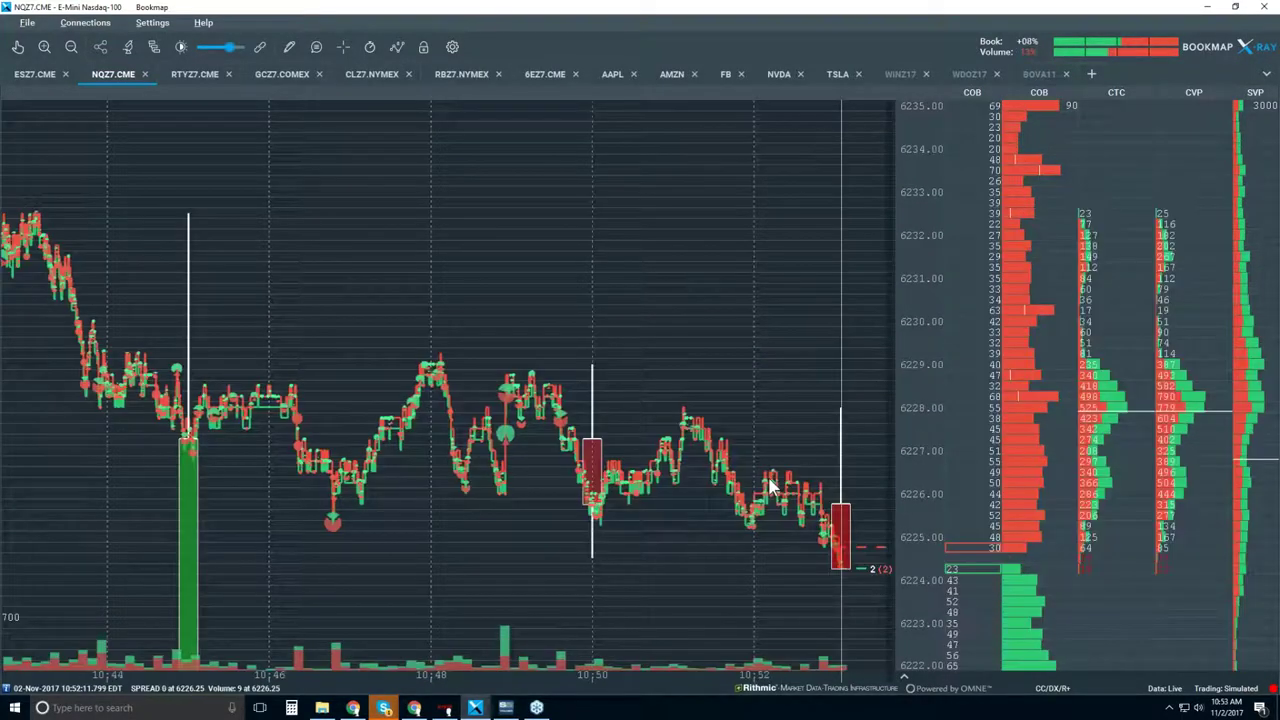
scroll(727, 495, "down", 2)
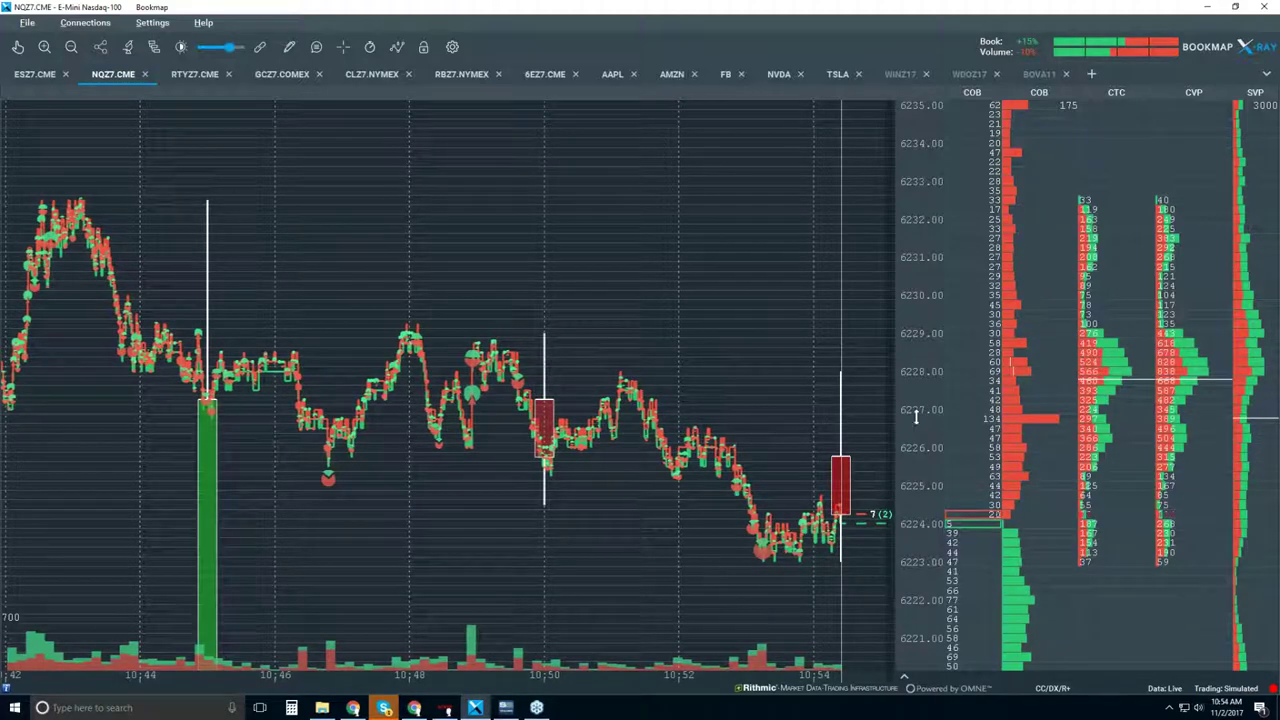
Turn on the Heatmap and Extended display behind the candlesticks and volume dots.
left_click(401, 45)
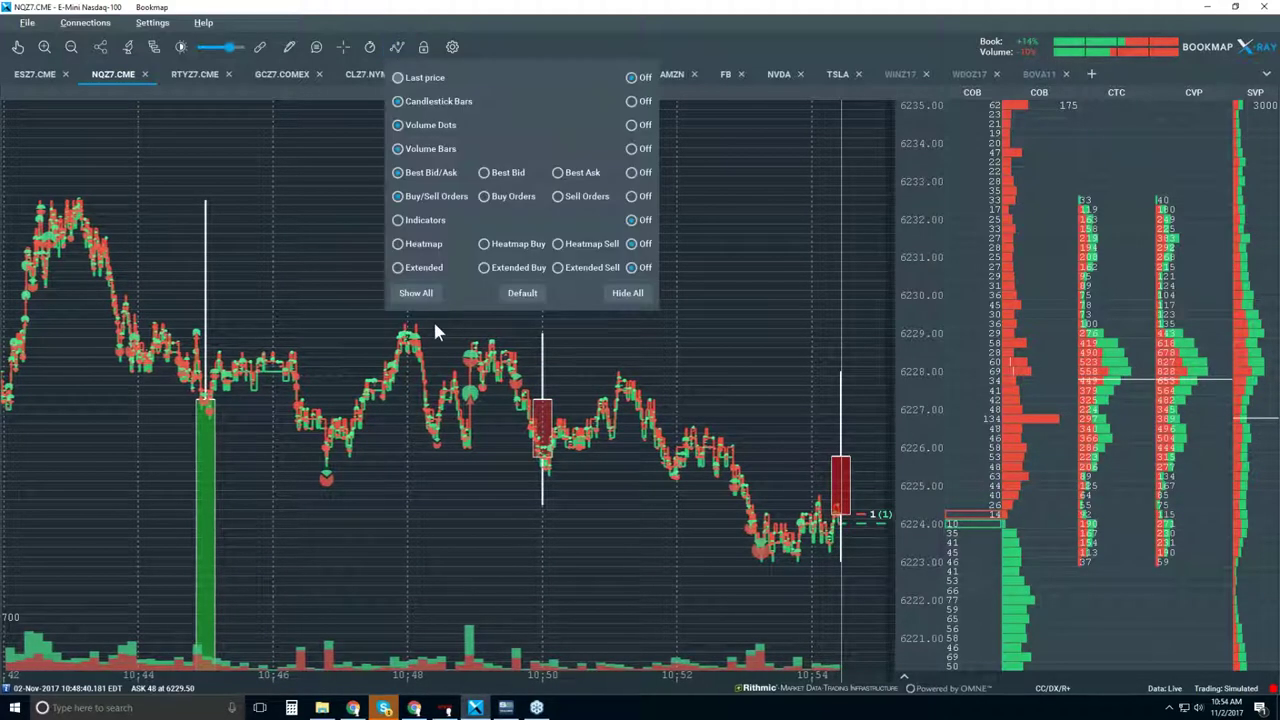
left_click(423, 267)
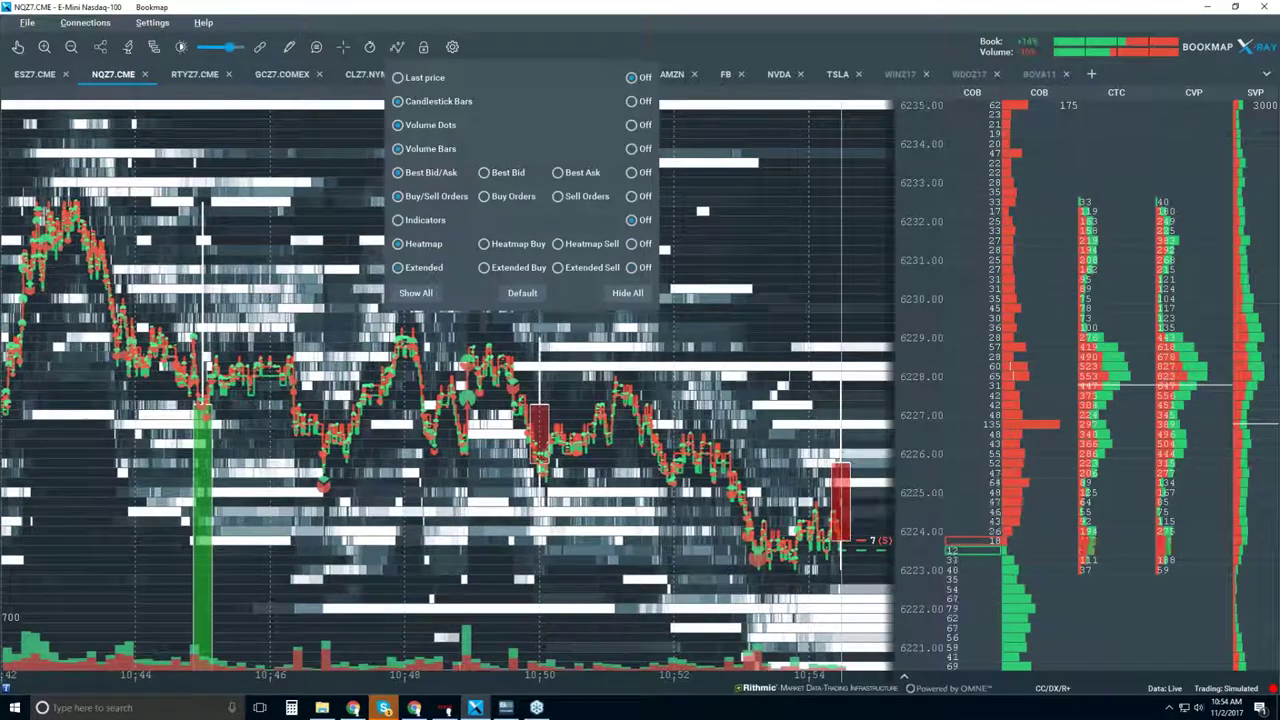
left_click(844, 285)
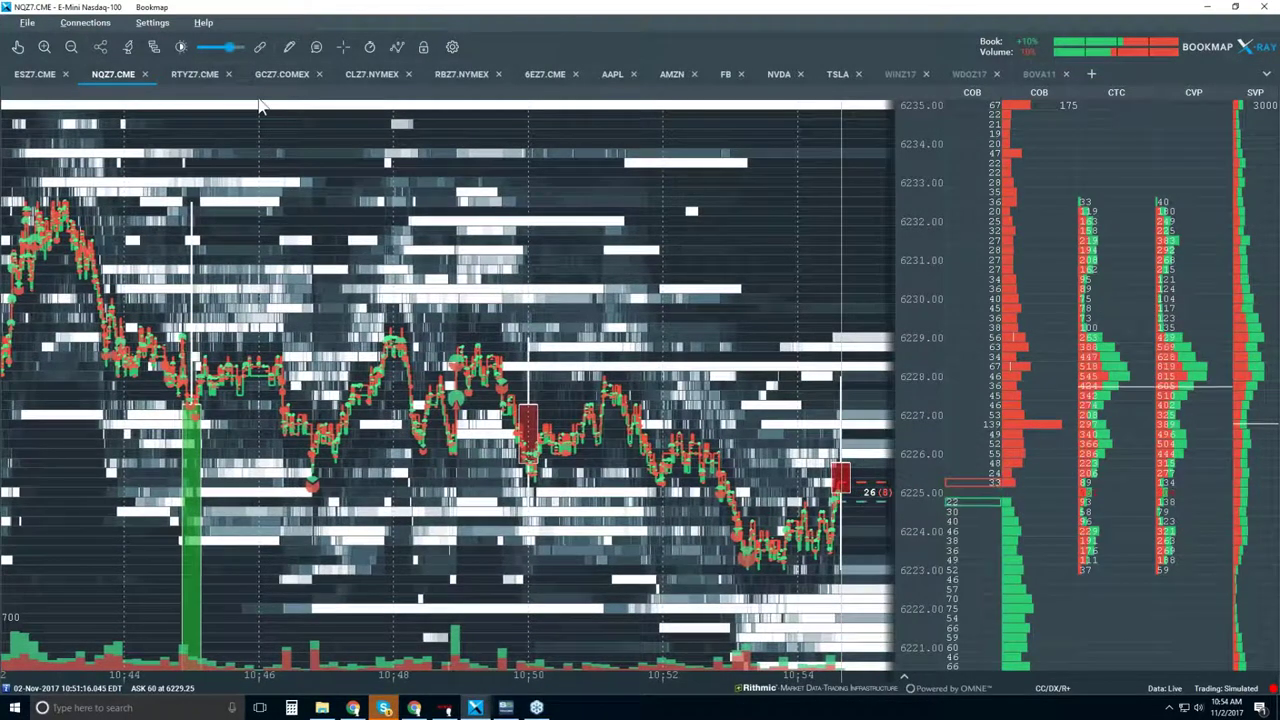
Raise the heatmap's white cut-off to about 96 in the contrast configuration.
left_click(180, 48)
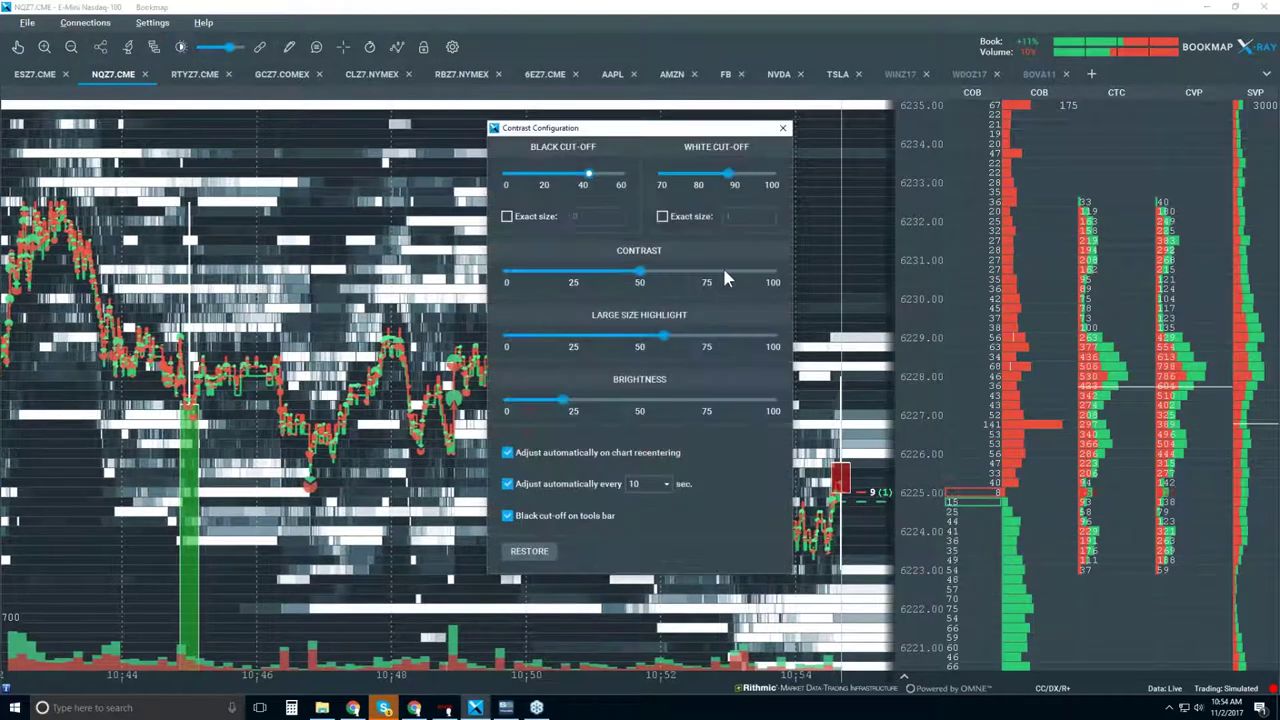
left_click_drag(727, 174, 755, 176)
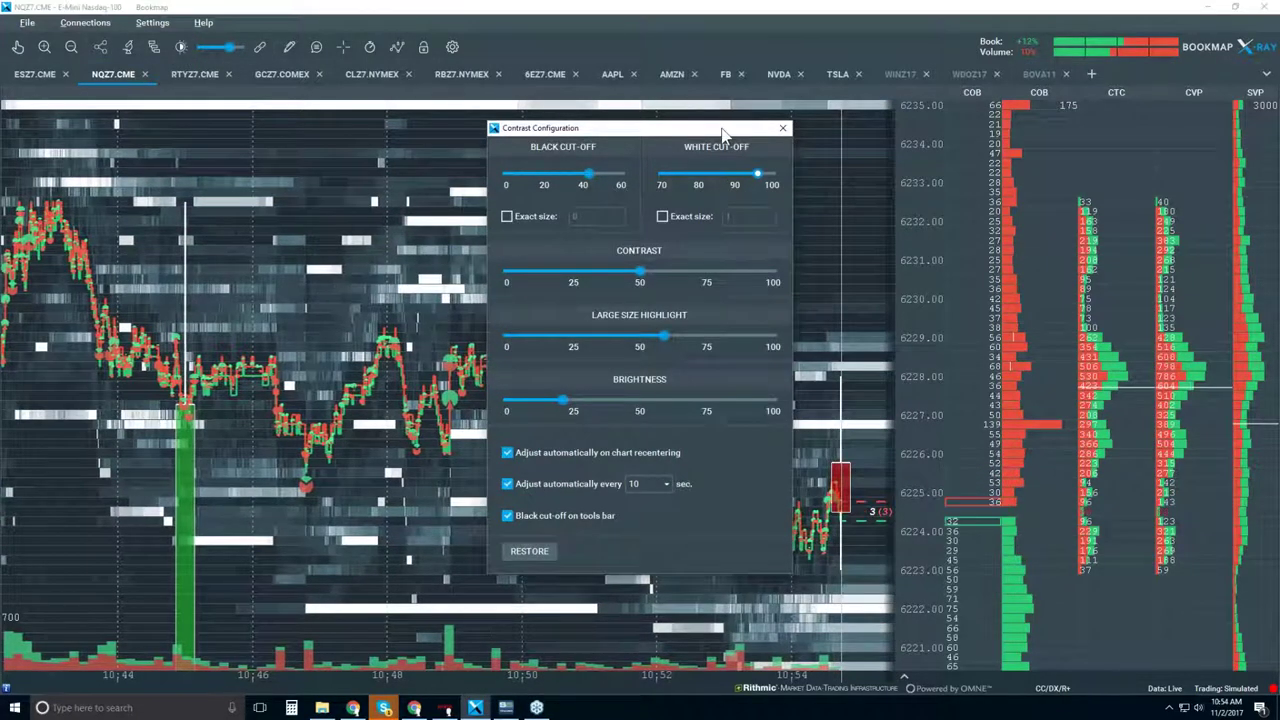
left_click_drag(725, 134, 363, 139)
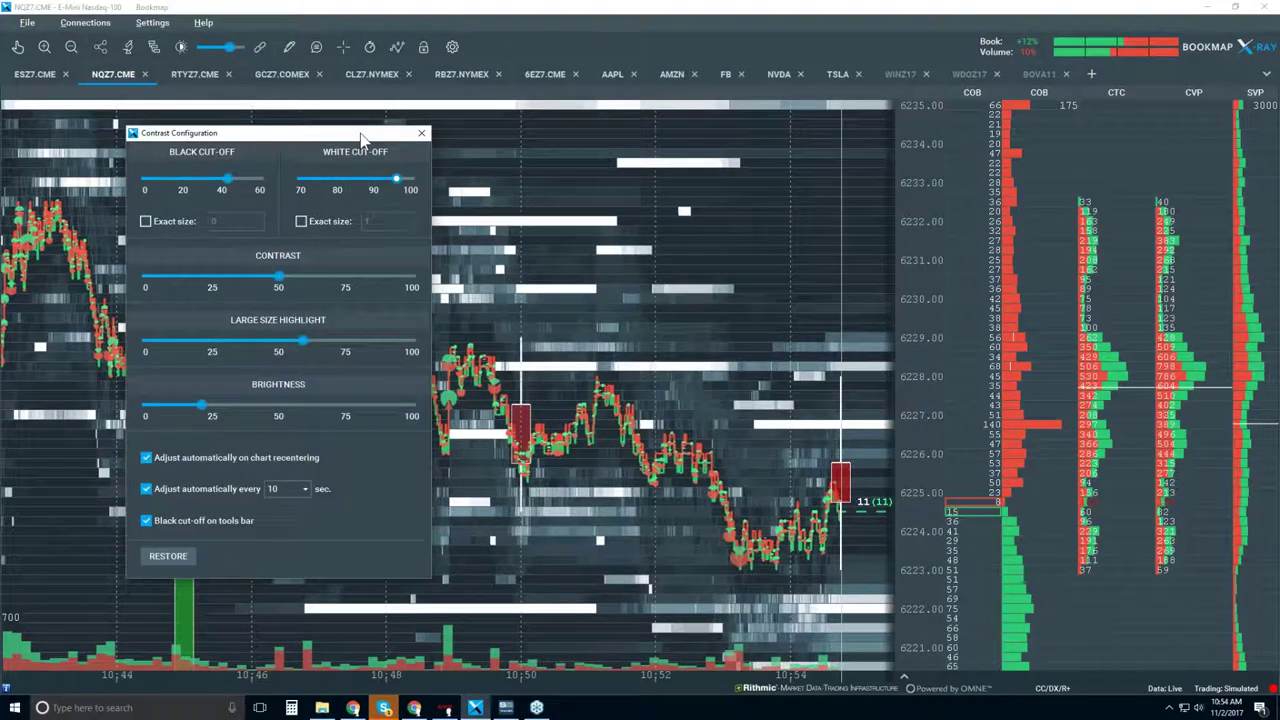
left_click(421, 133)
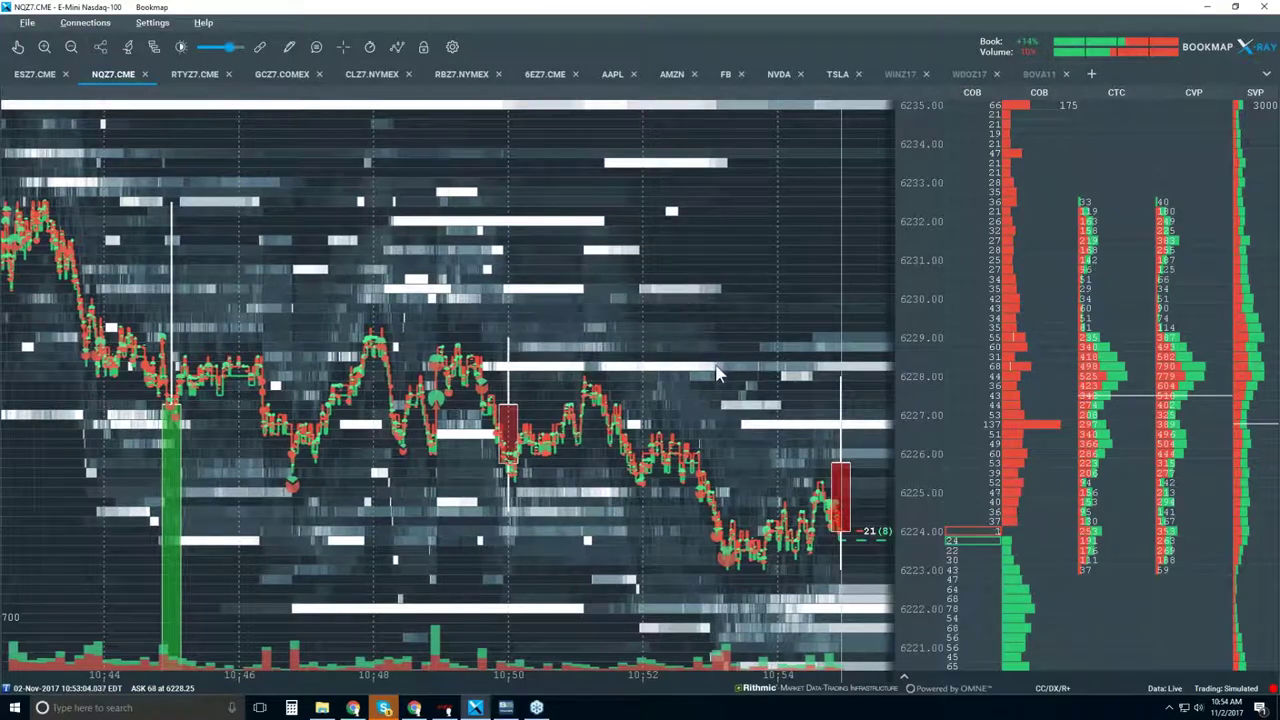
Turn on the crosshair and examine the resting liquidity near 6226.75 and 6222.50 against the price swings since 10:25.
left_click(343, 46)
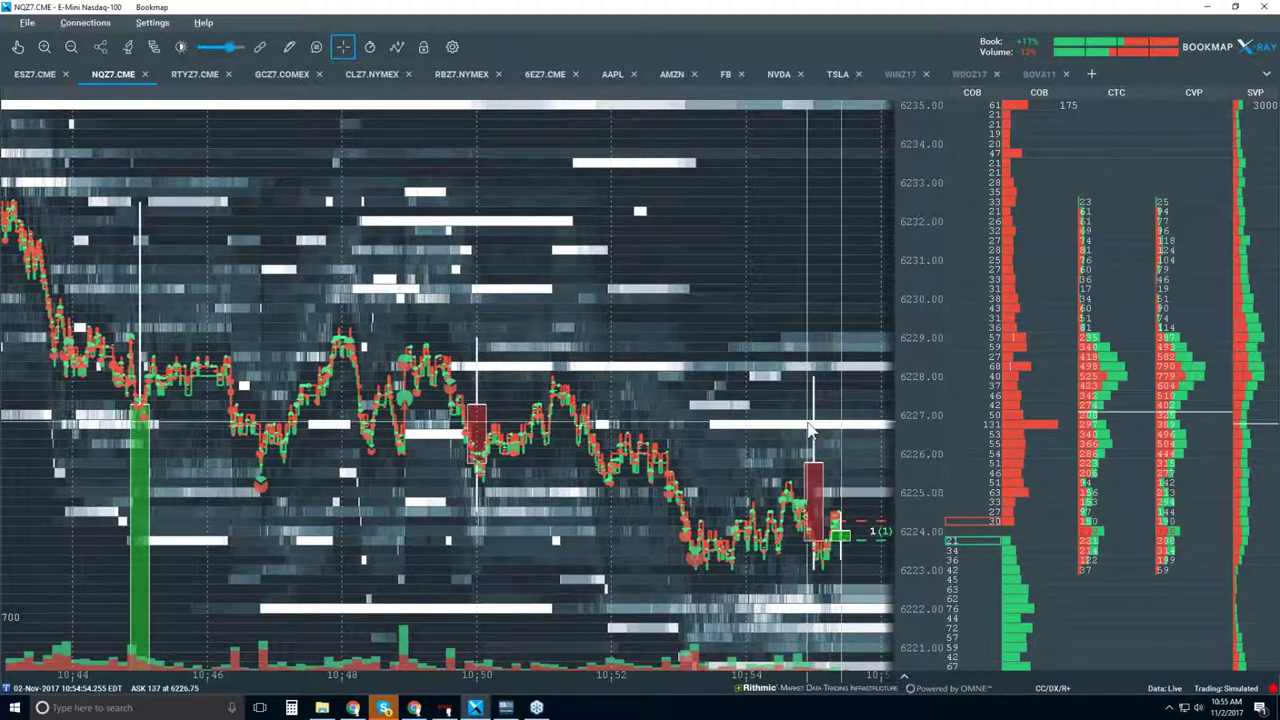
scroll(812, 455, "down", 1)
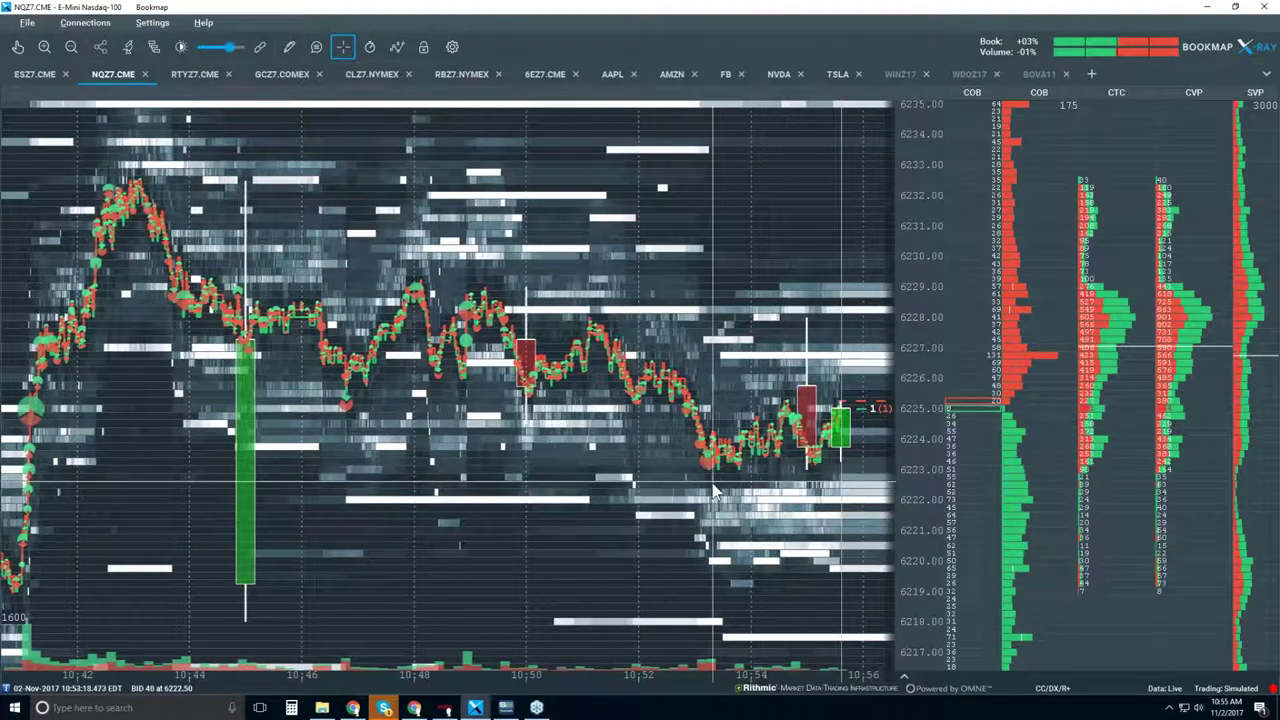
scroll(712, 483, "down", 2)
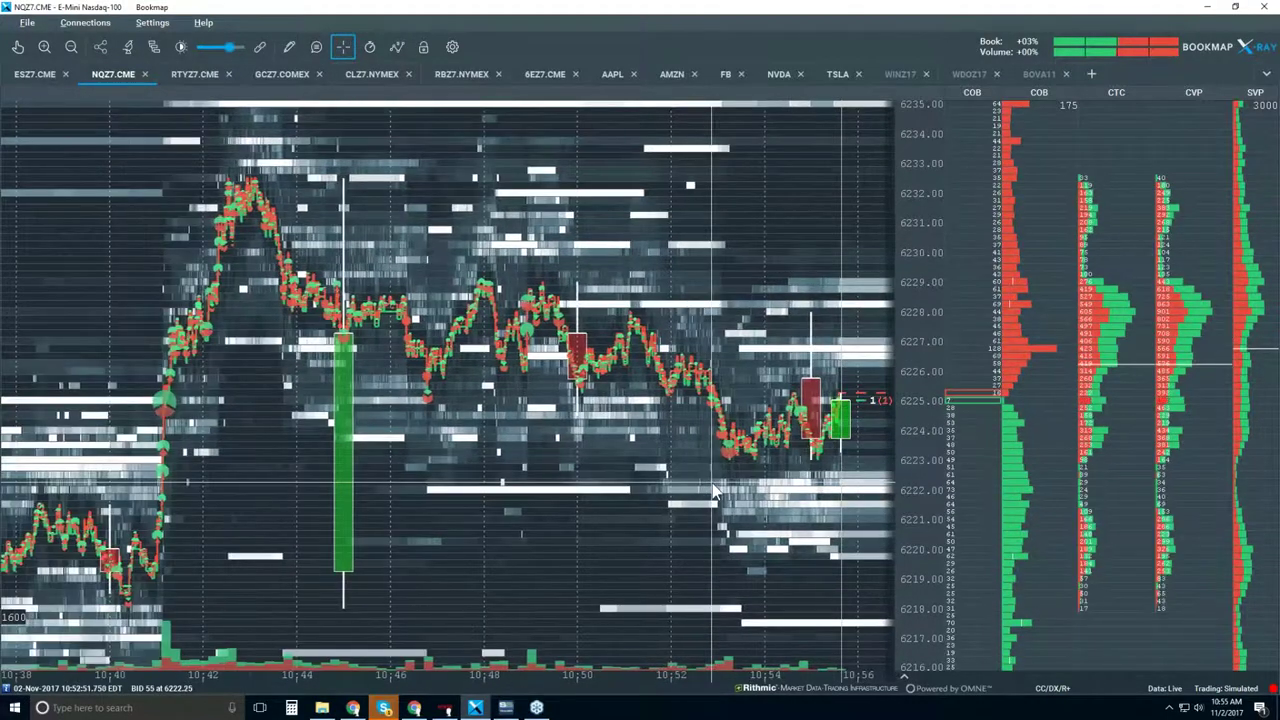
scroll(379, 442, "down", 2)
scroll(376, 440, "down", 2)
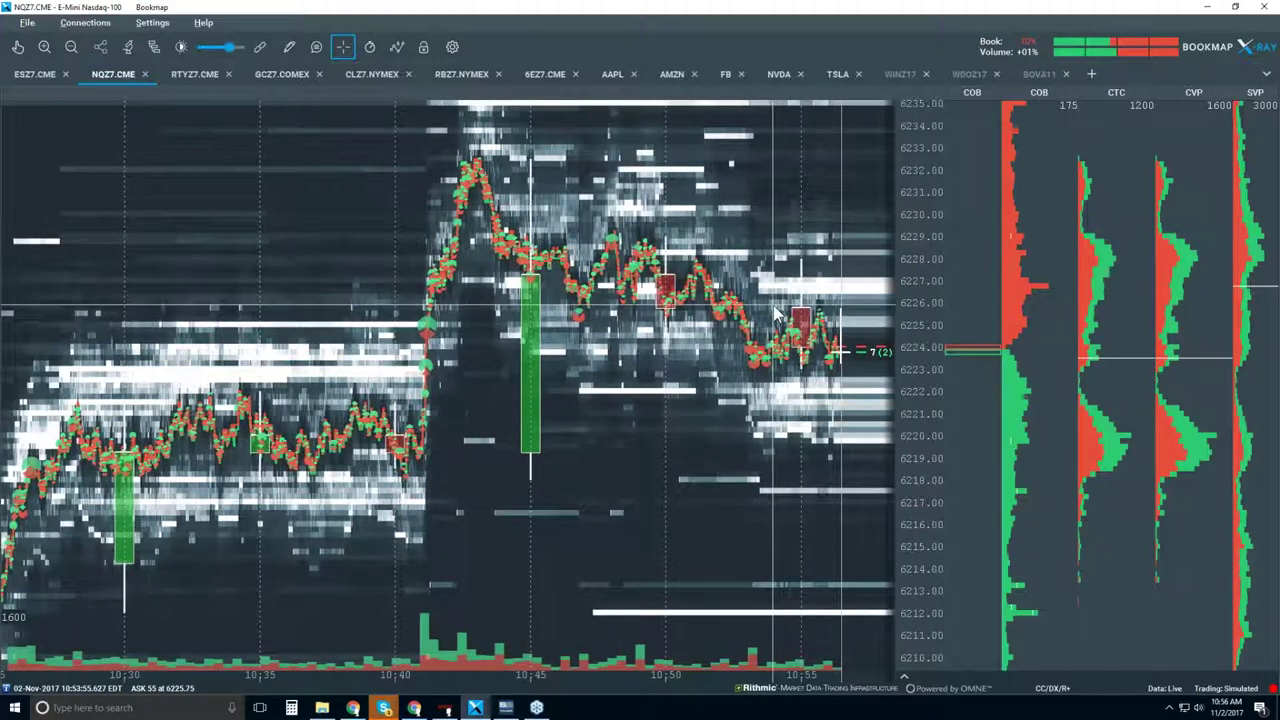
scroll(778, 315, "up", 2)
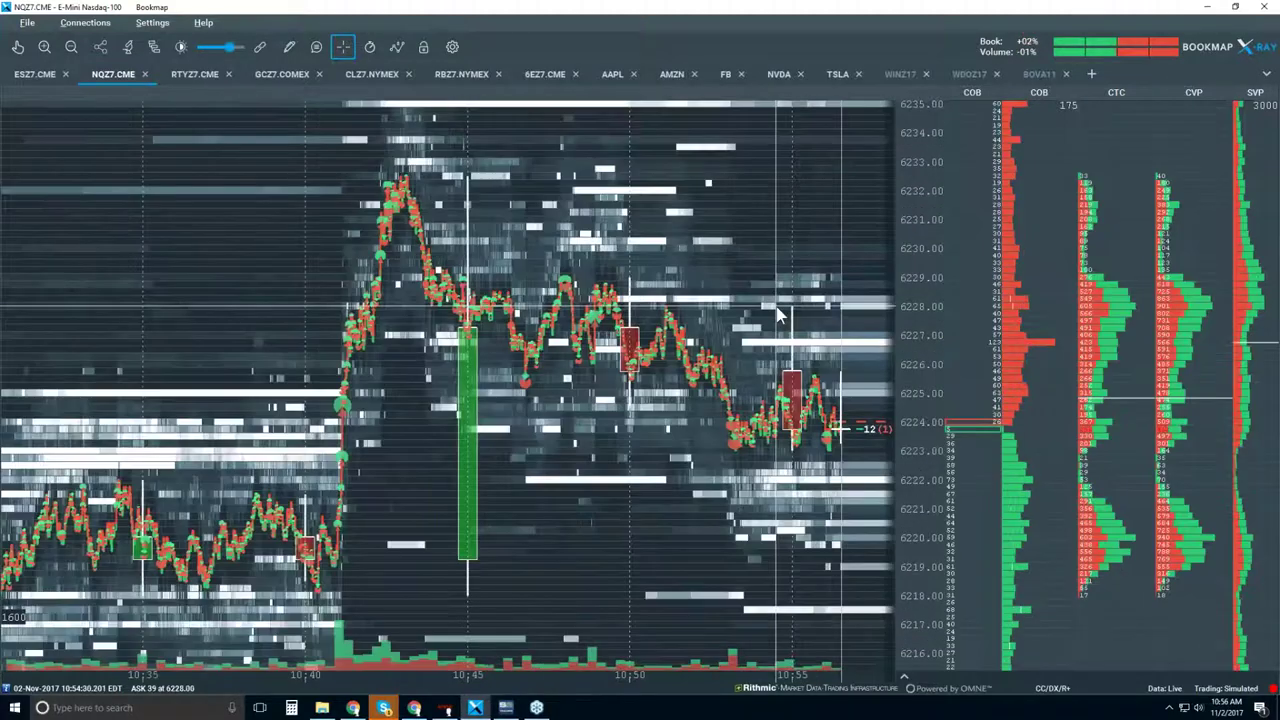
scroll(778, 315, "up", 1)
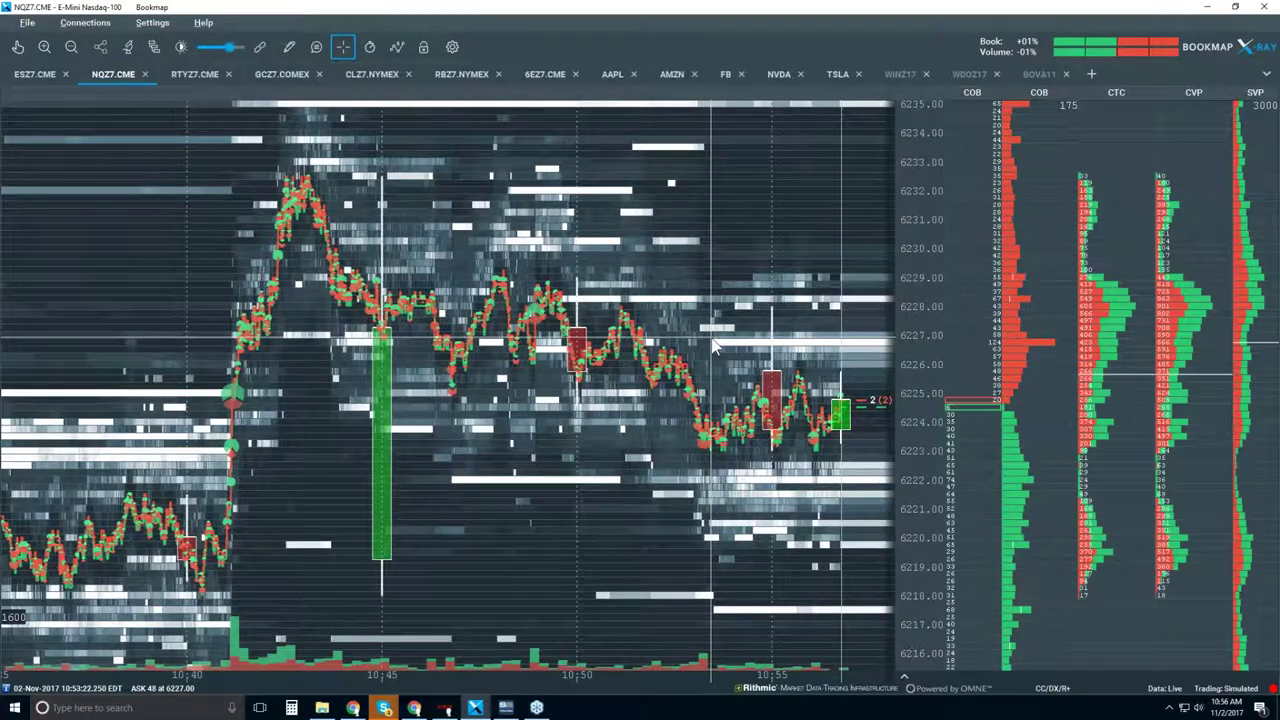
Examine the heatmap liquidity bands around price from 10:00 to the live market, and turn the crosshair off.
scroll(713, 345, "down", 2)
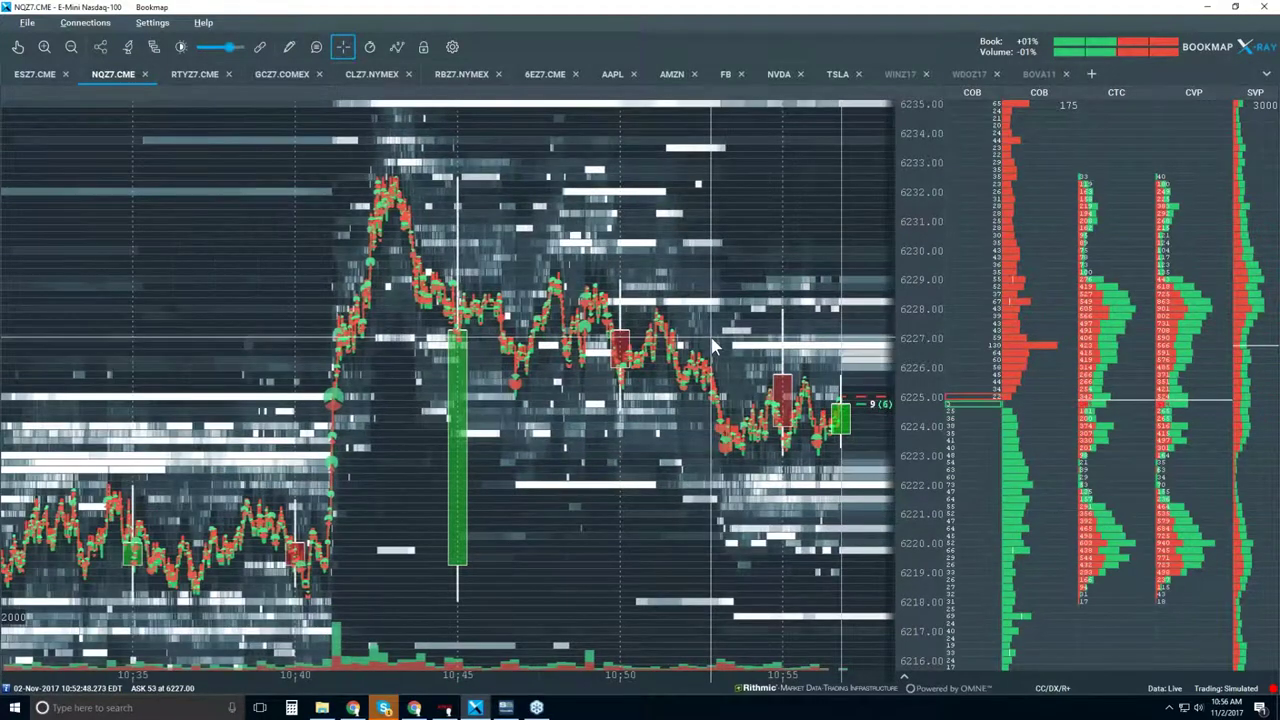
scroll(713, 345, "down", 1)
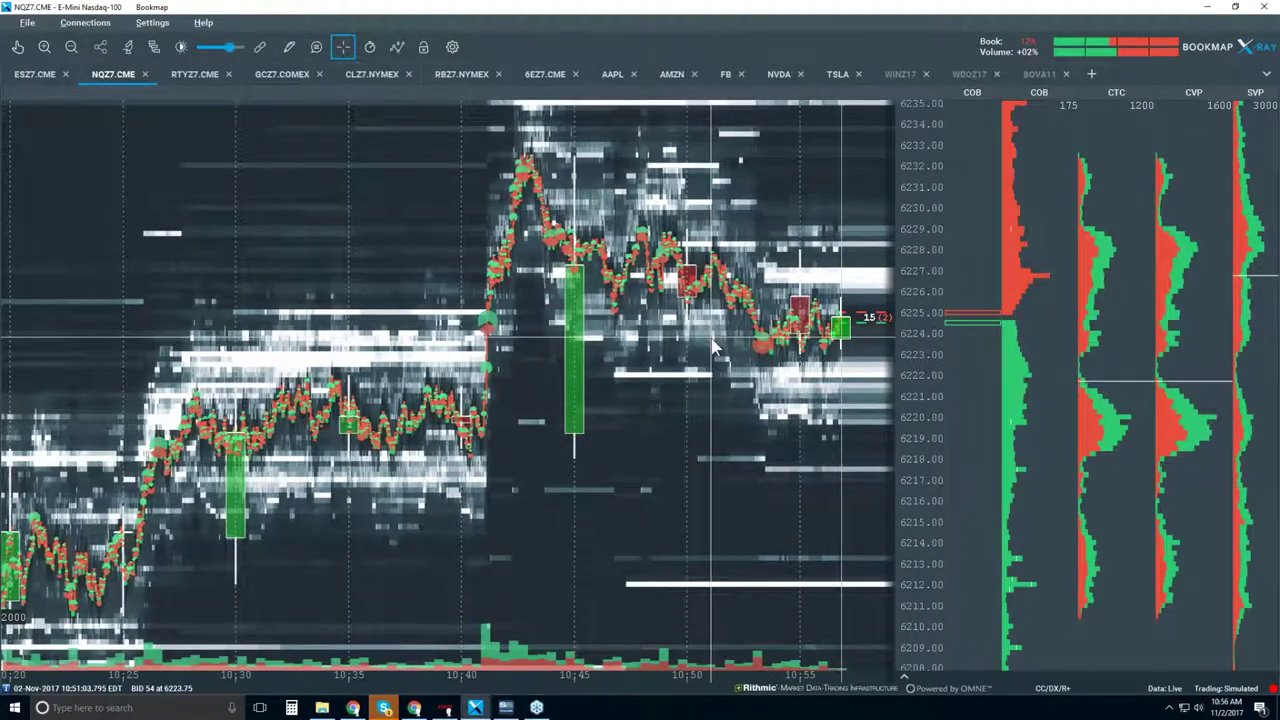
scroll(713, 345, "down", 1)
scroll(669, 397, "down", 2)
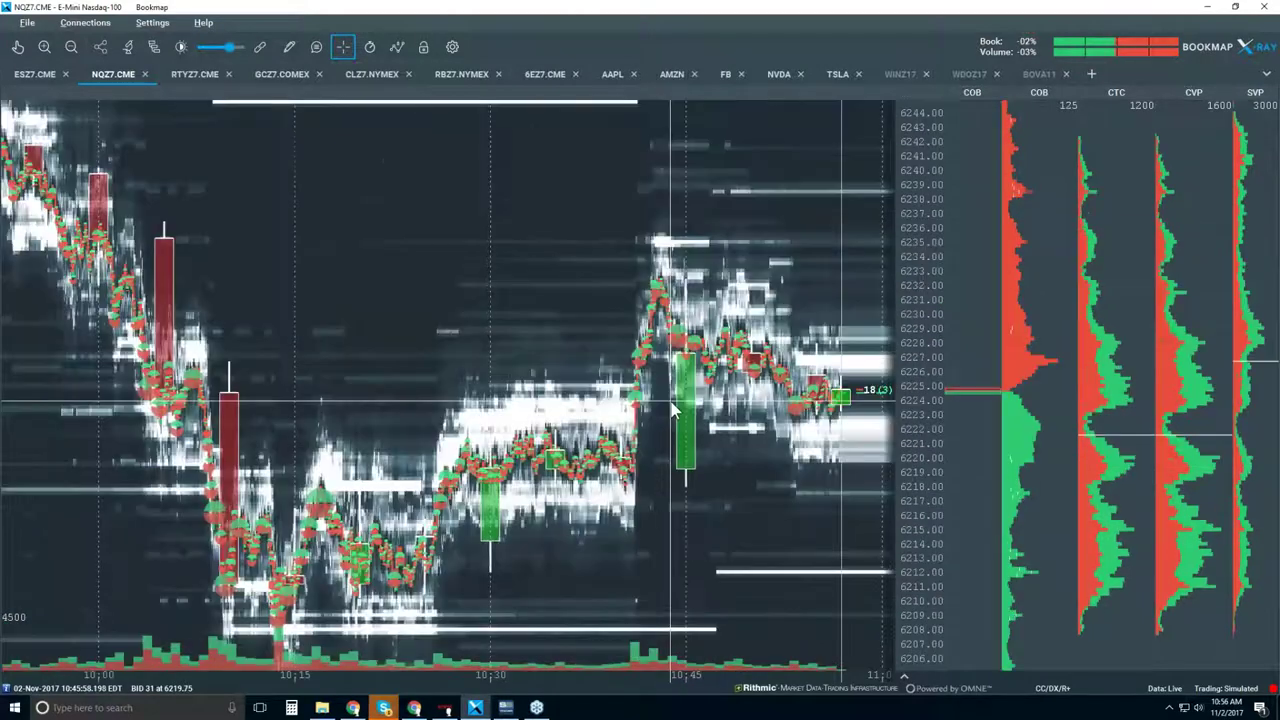
left_click(343, 48)
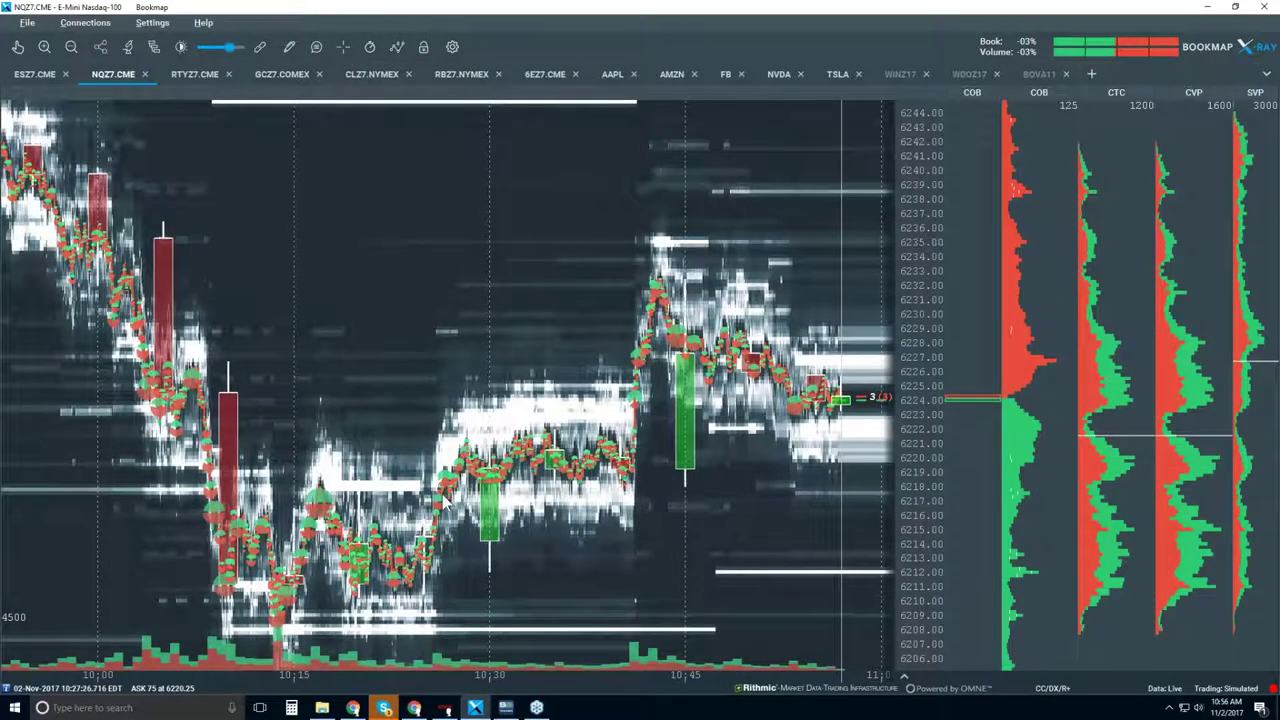